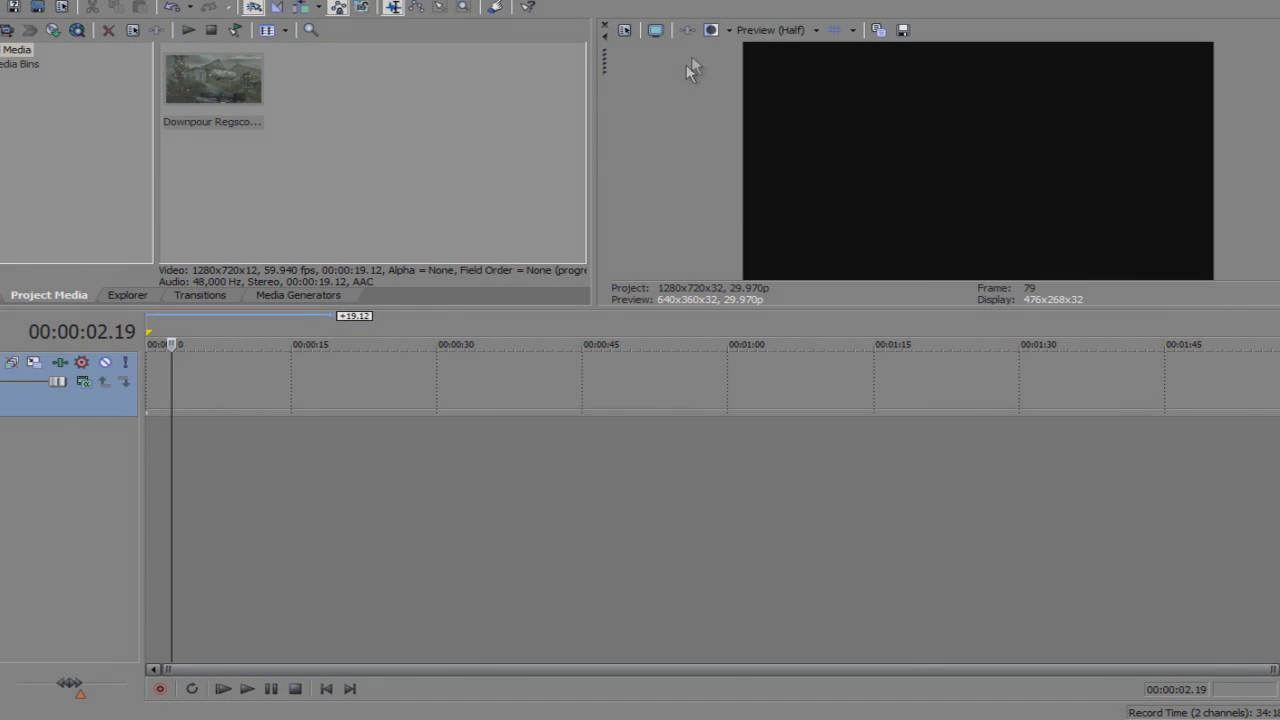
# Apply the HDV 720-30p template, change the frame rate to 59.940 (Double NTSC), and confirm the project settings
pyautogui.click(624, 30)
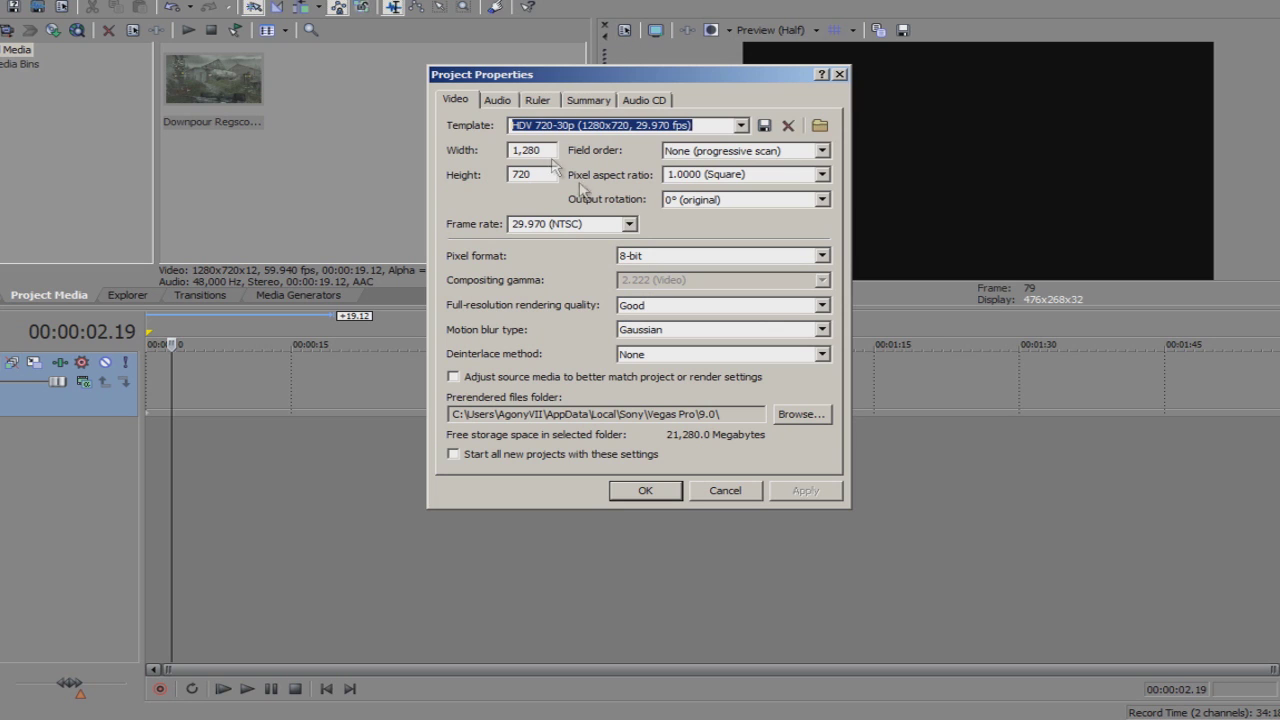
pyautogui.click(741, 126)
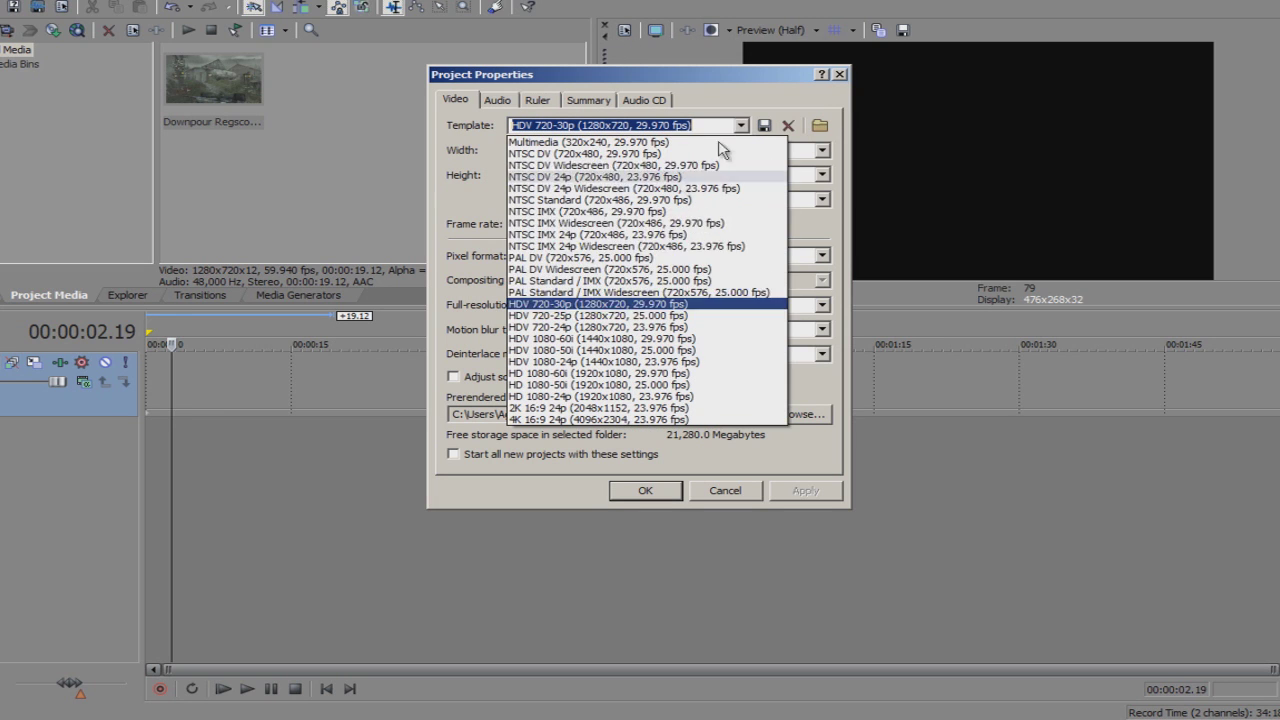
pyautogui.click(647, 304)
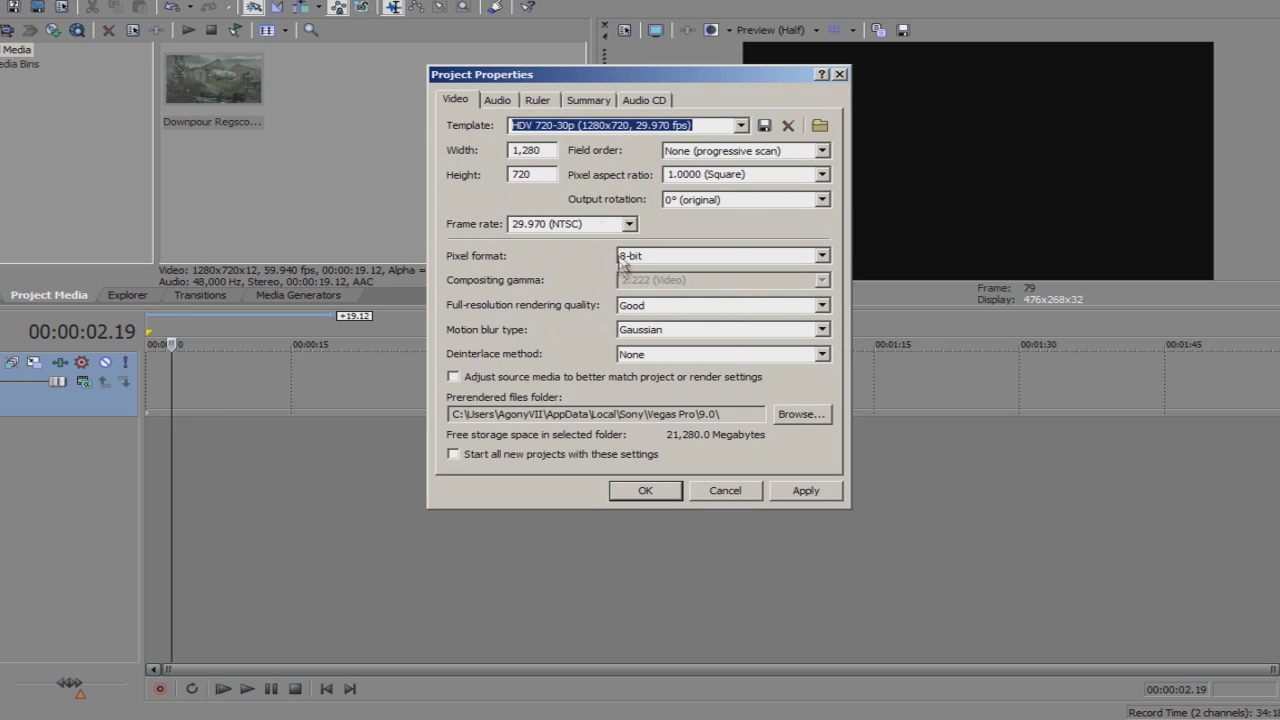
pyautogui.click(629, 224)
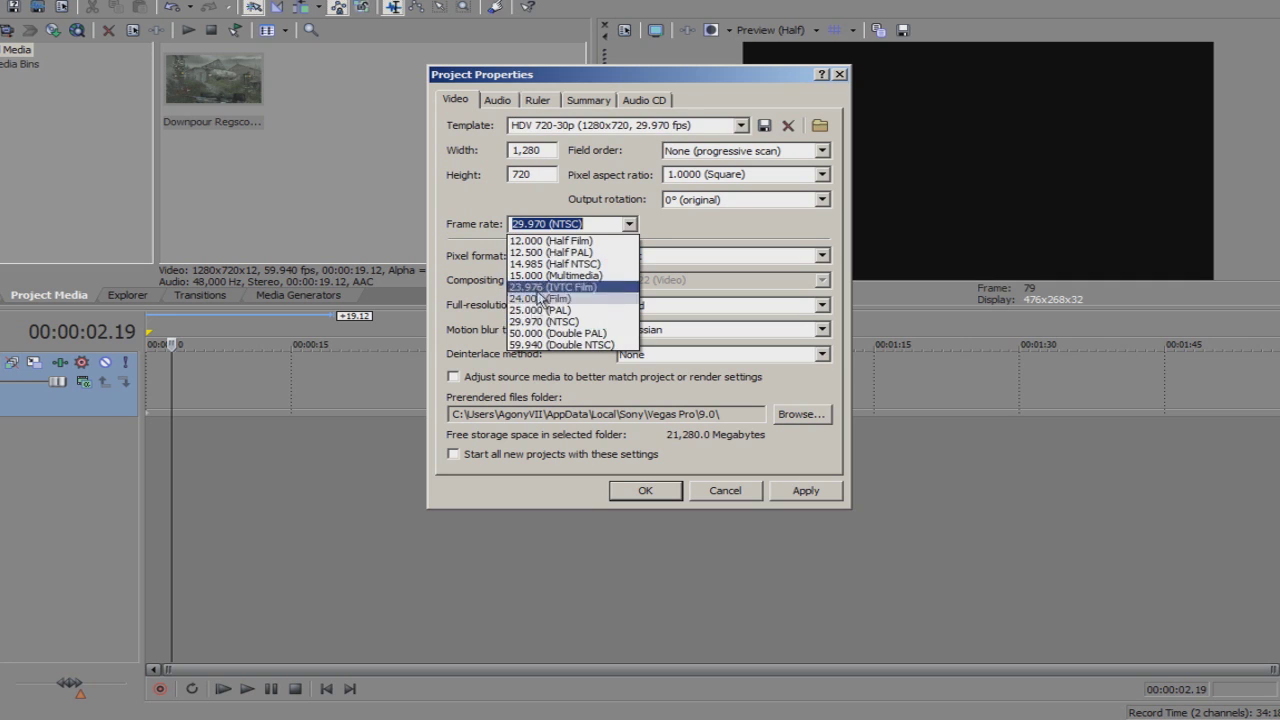
pyautogui.click(540, 351)
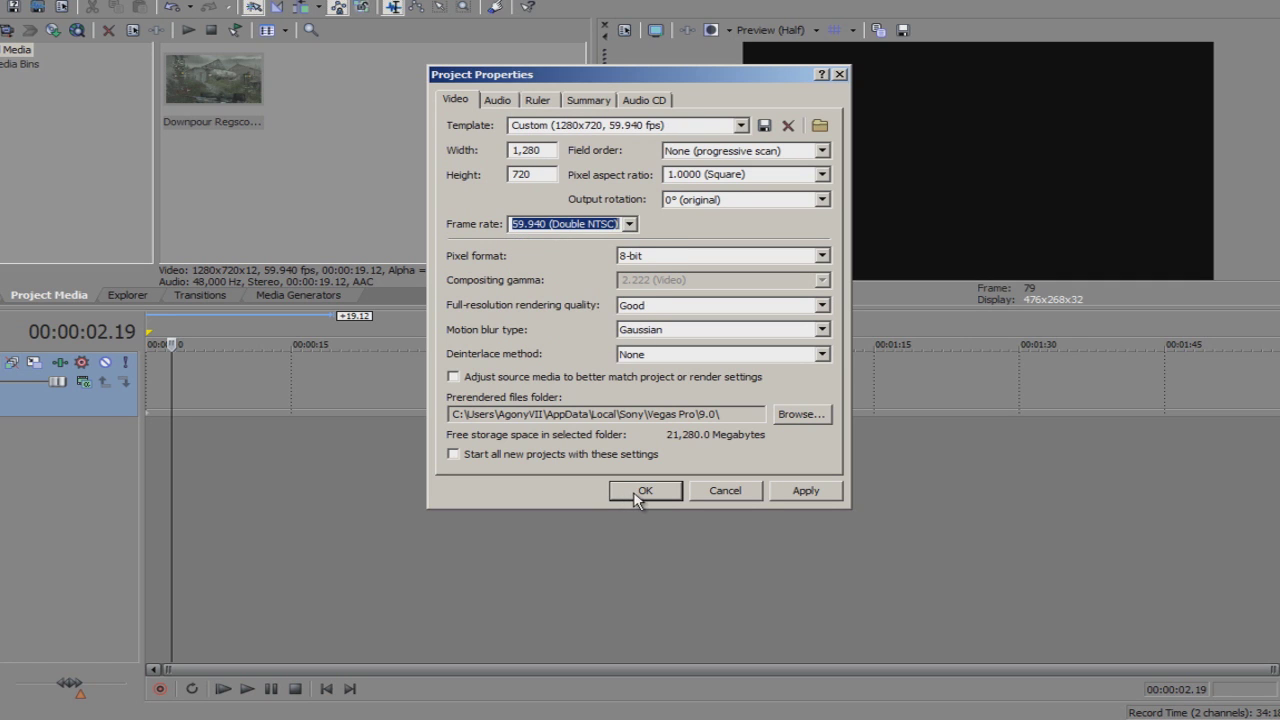
pyautogui.click(494, 97)
pyautogui.click(537, 100)
pyautogui.click(588, 100)
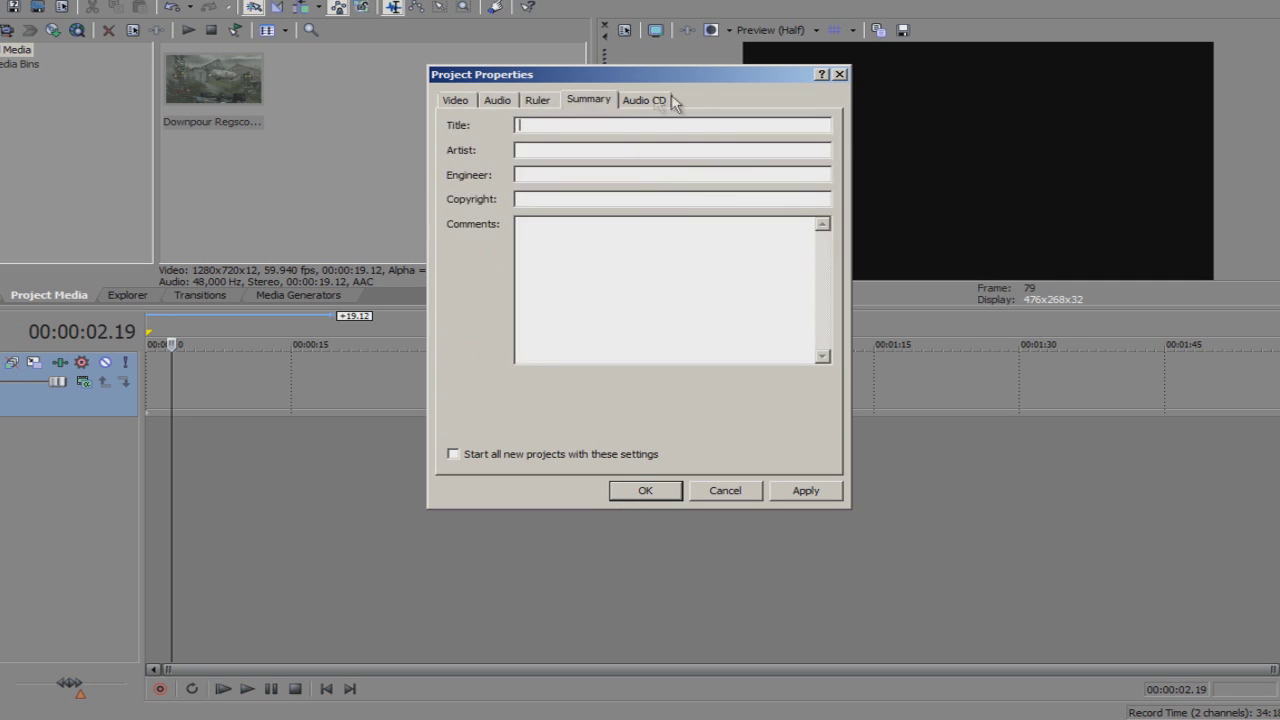
pyautogui.click(664, 100)
pyautogui.click(457, 100)
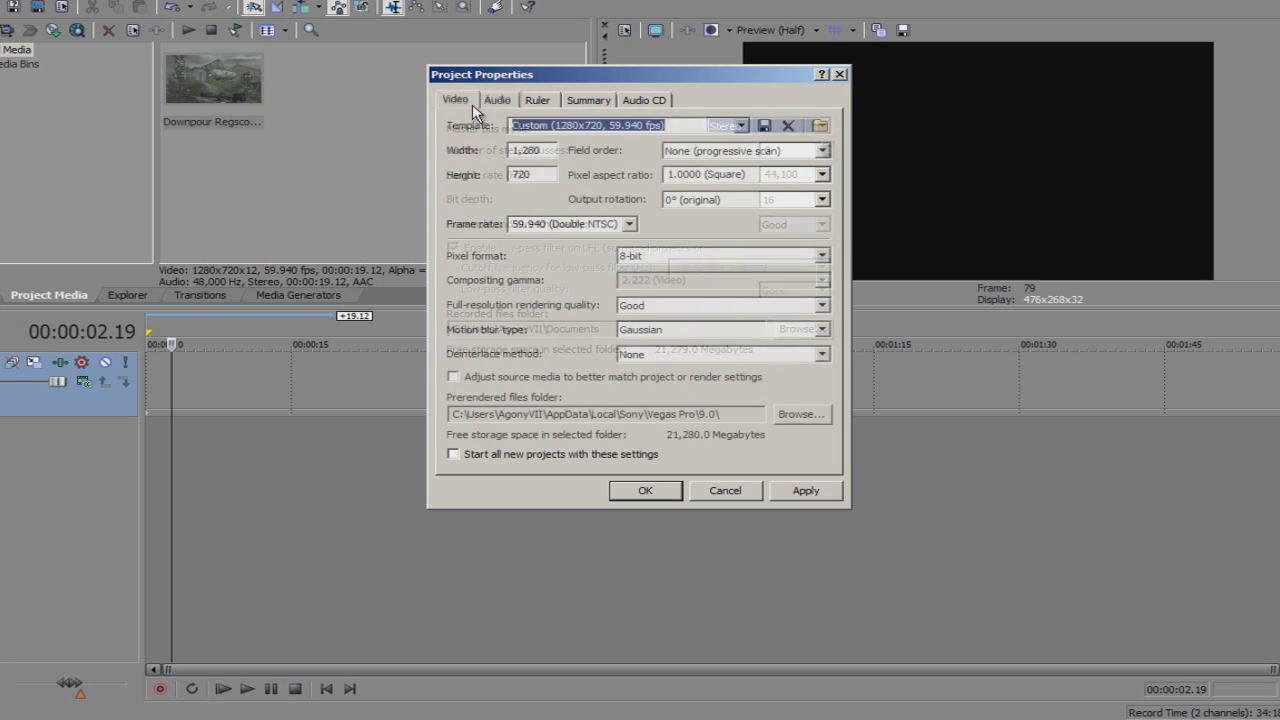
pyautogui.click(672, 504)
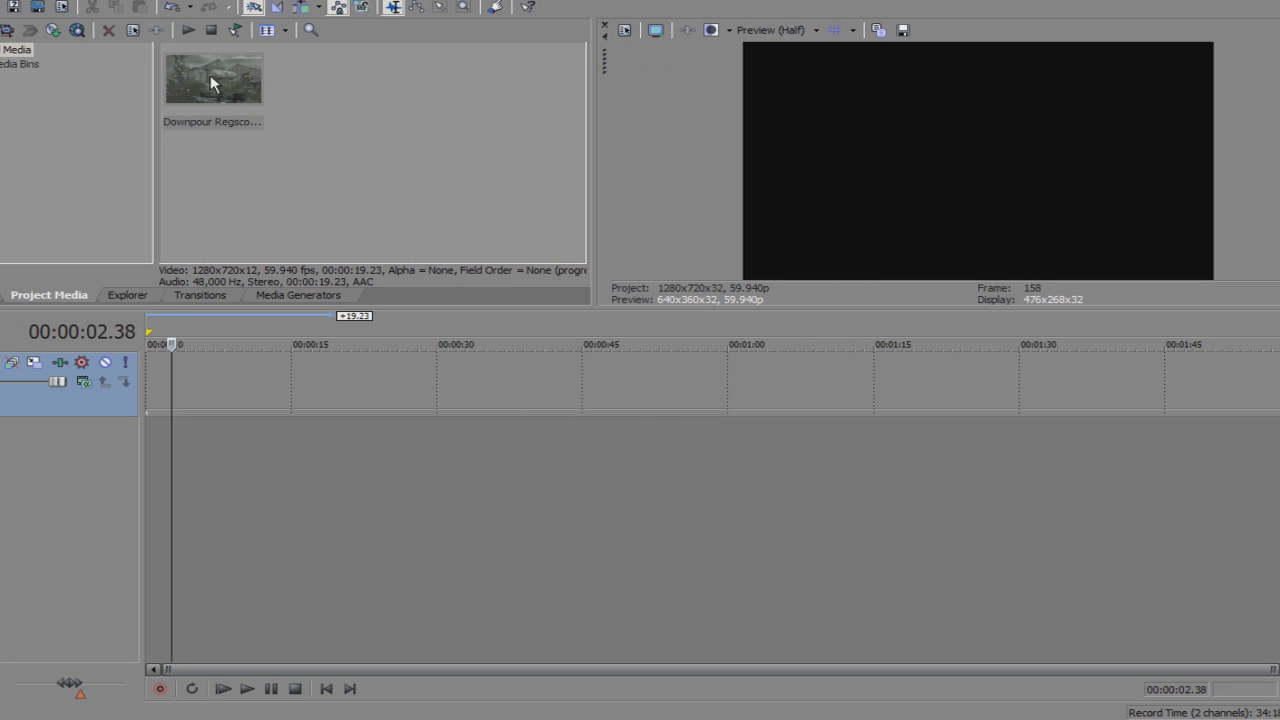
# Place the Downpour Regscope Triple clip at the start of the timeline
pyautogui.click(212, 83)
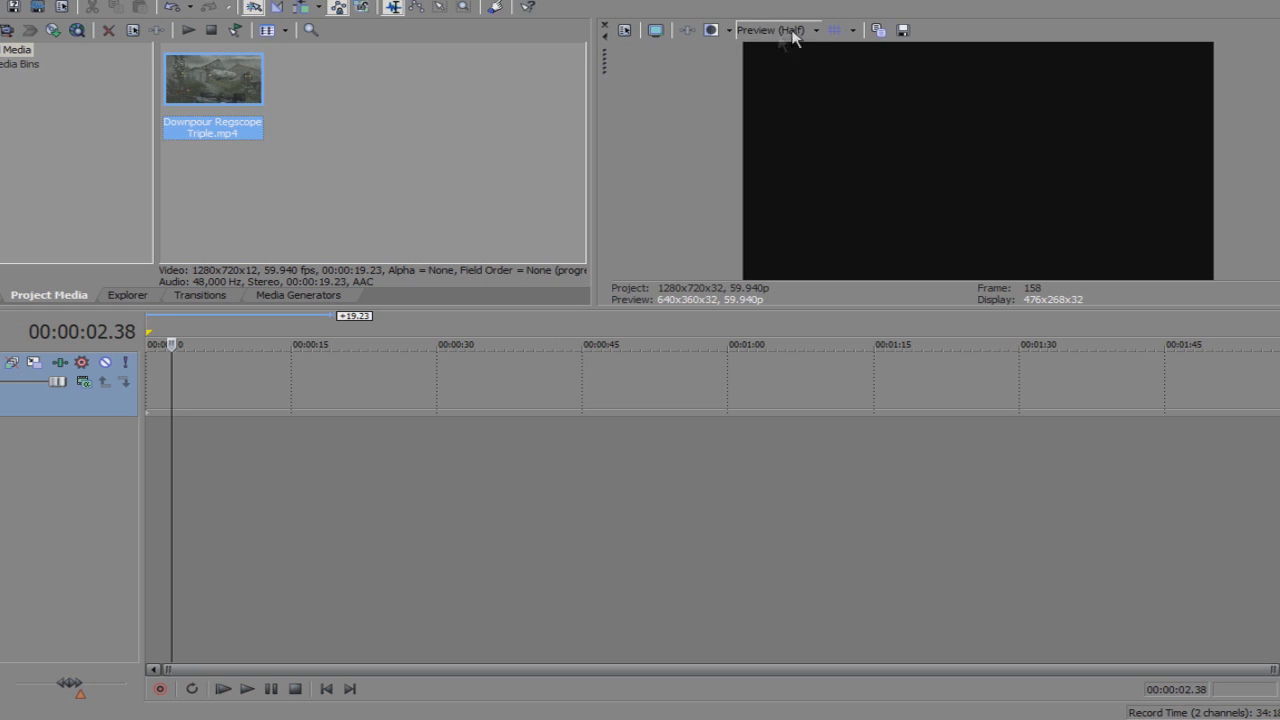
pyautogui.moveTo(249, 80); pyautogui.dragTo(156, 392)
pyautogui.click(260, 385)
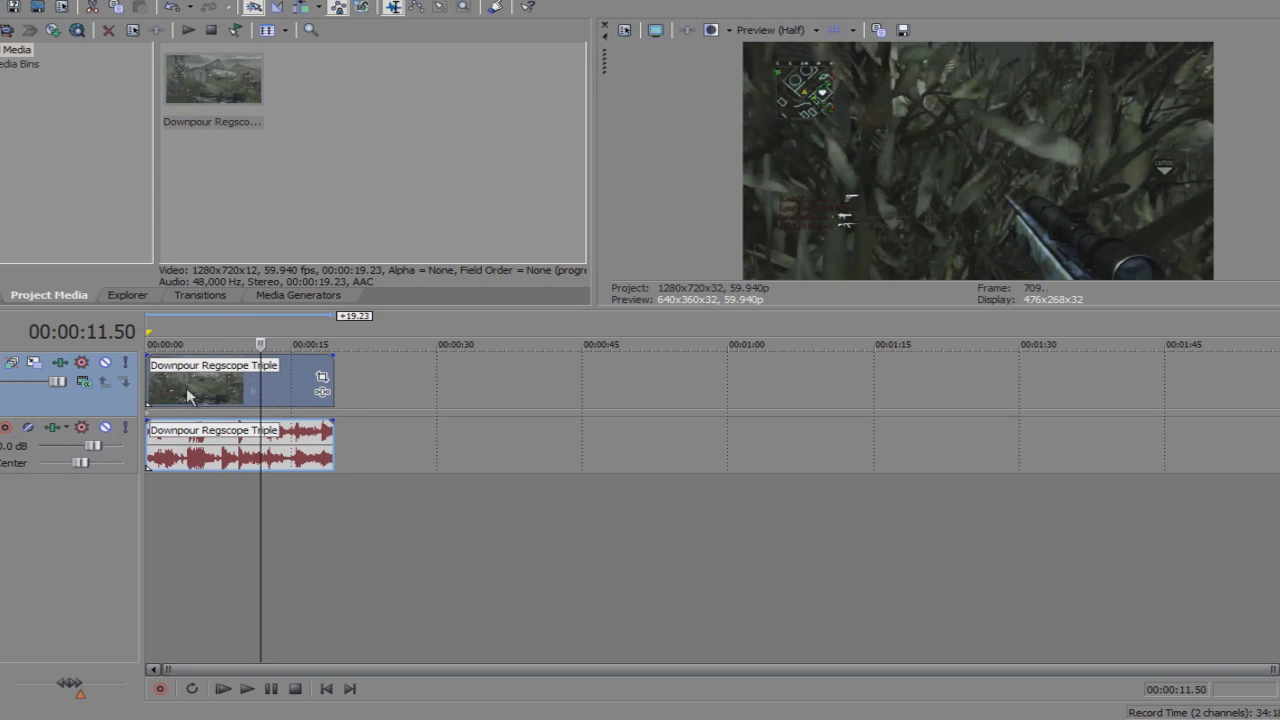
pyautogui.click(60, 362)
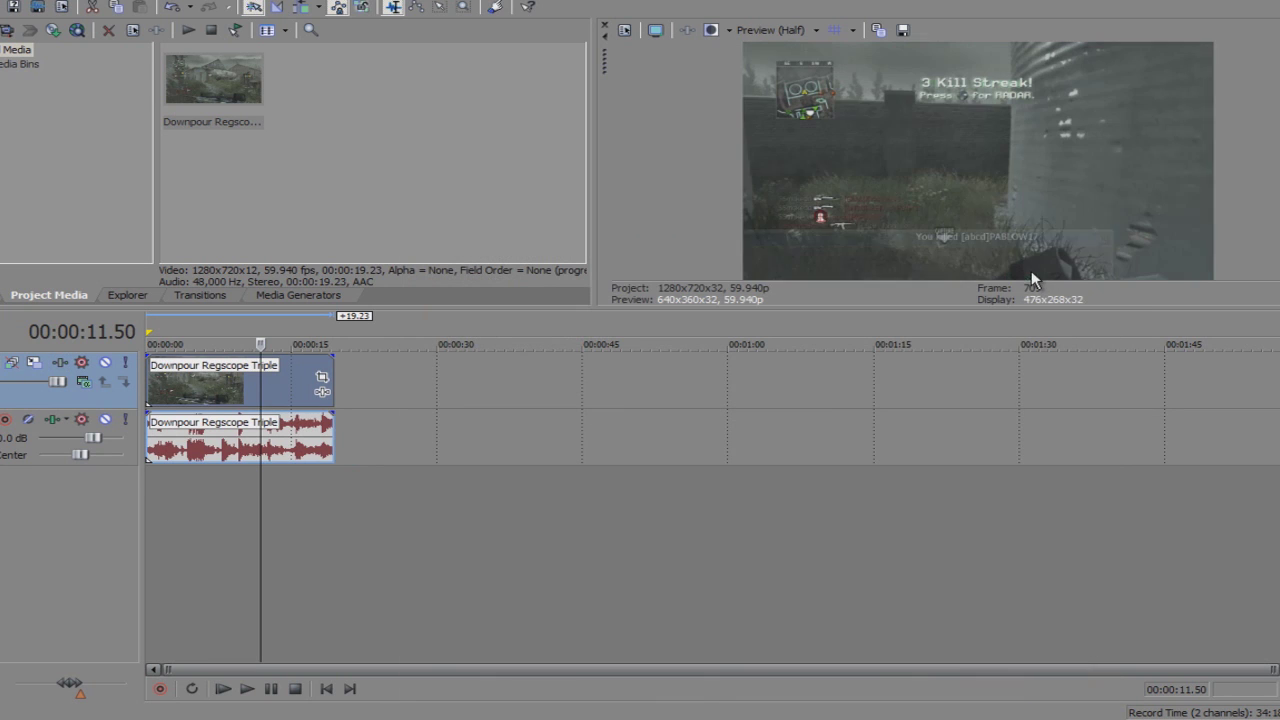
pyautogui.press('Escape')
# Delete the clip's audio track
pyautogui.rightClick(375, 435)
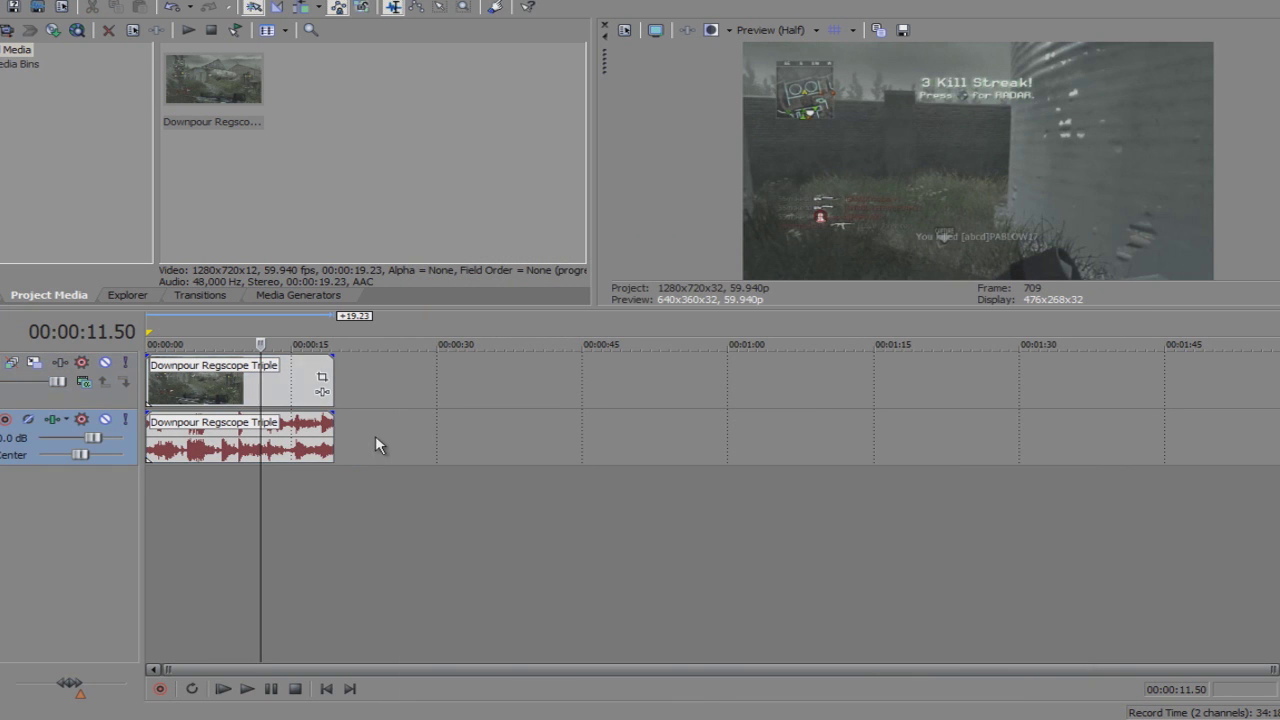
pyautogui.click(476, 508)
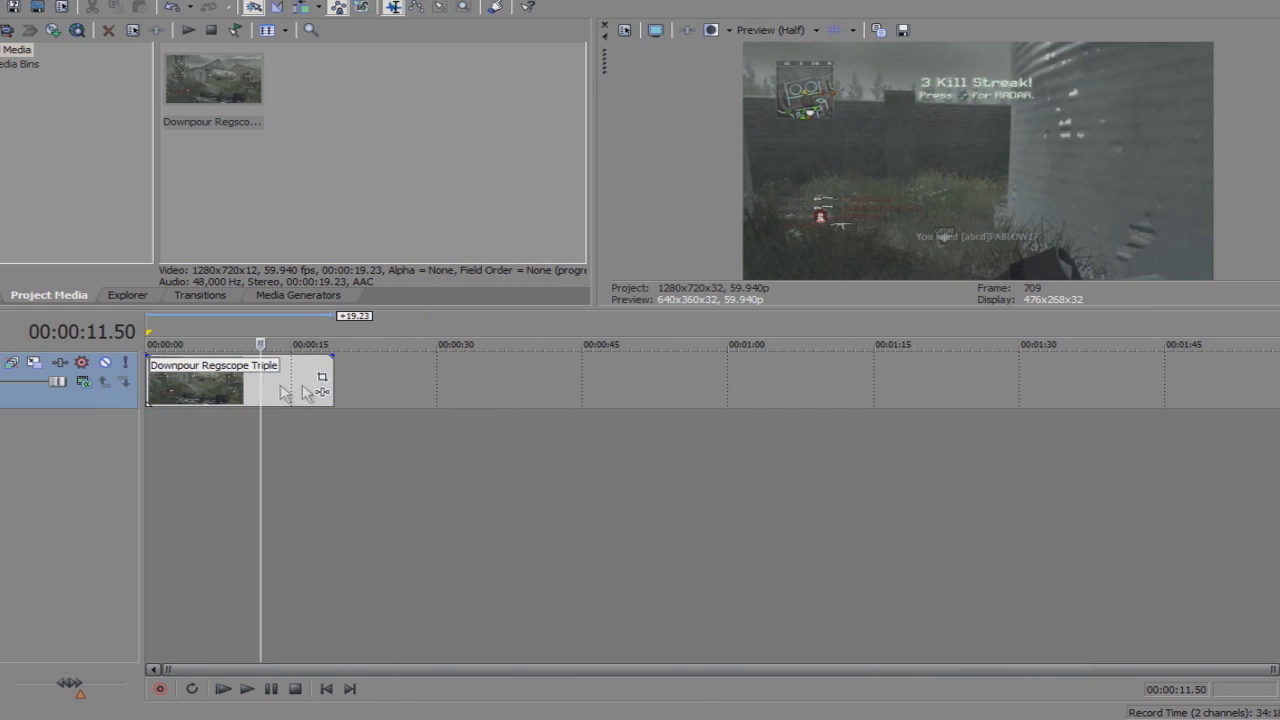
pyautogui.click(194, 390)
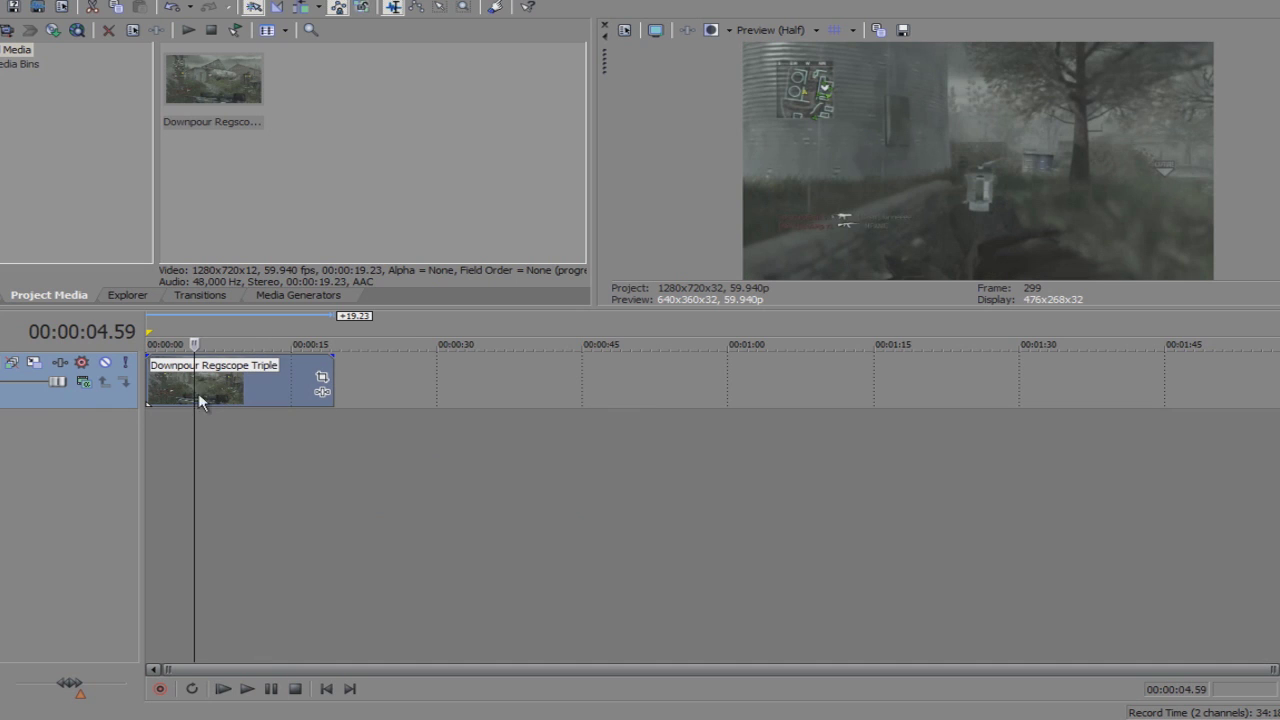
# Duplicate the video track twice so the clip sits on three identical tracks
pyautogui.rightClick(417, 396)
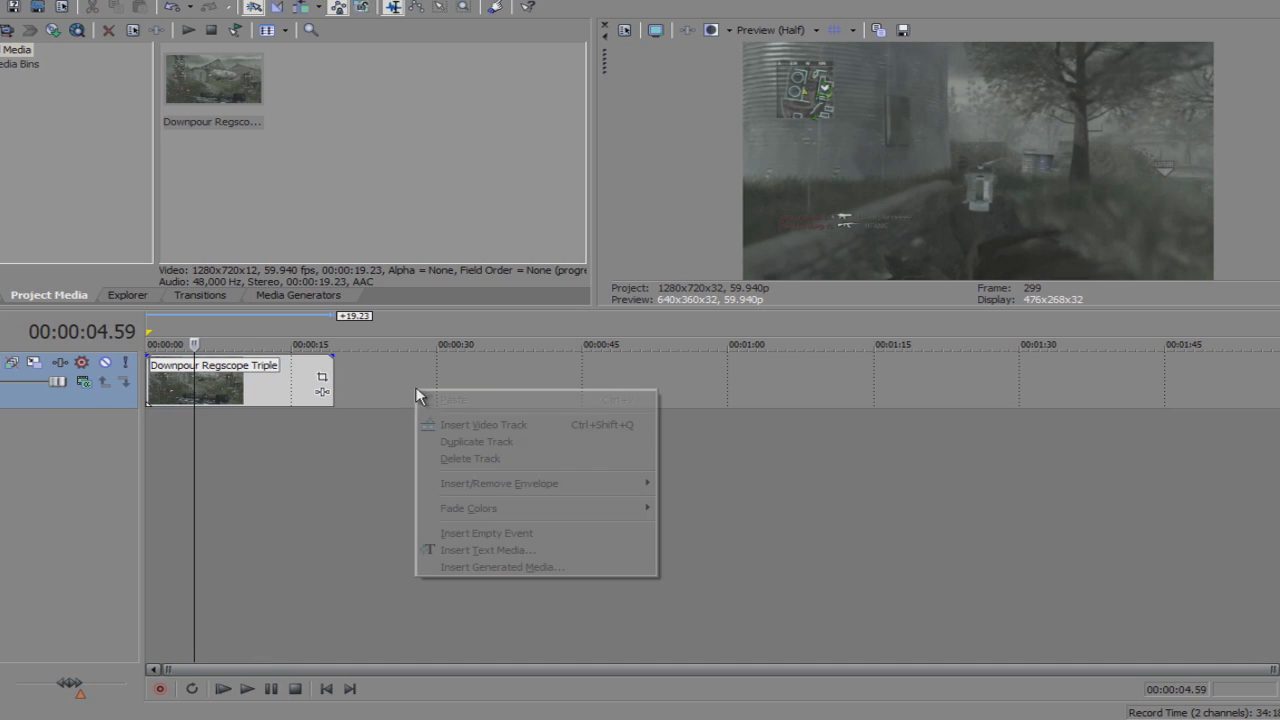
pyautogui.click(488, 444)
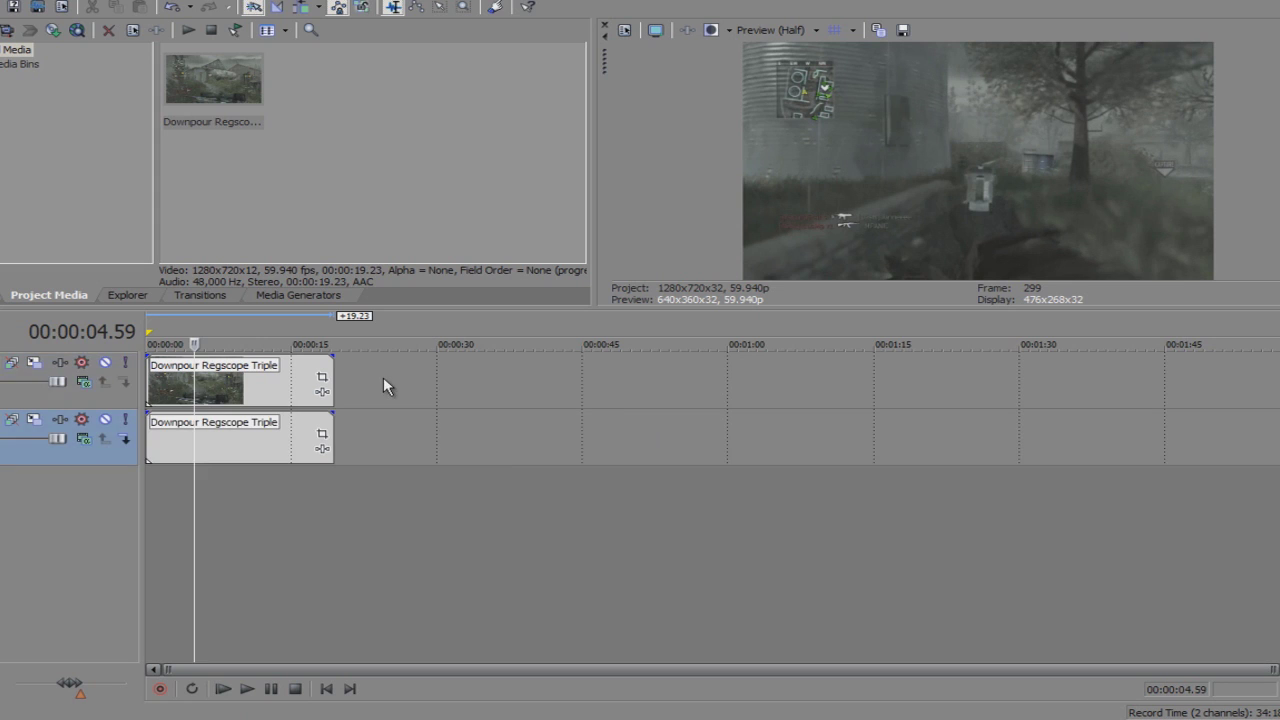
pyautogui.rightClick(385, 381)
pyautogui.click(450, 437)
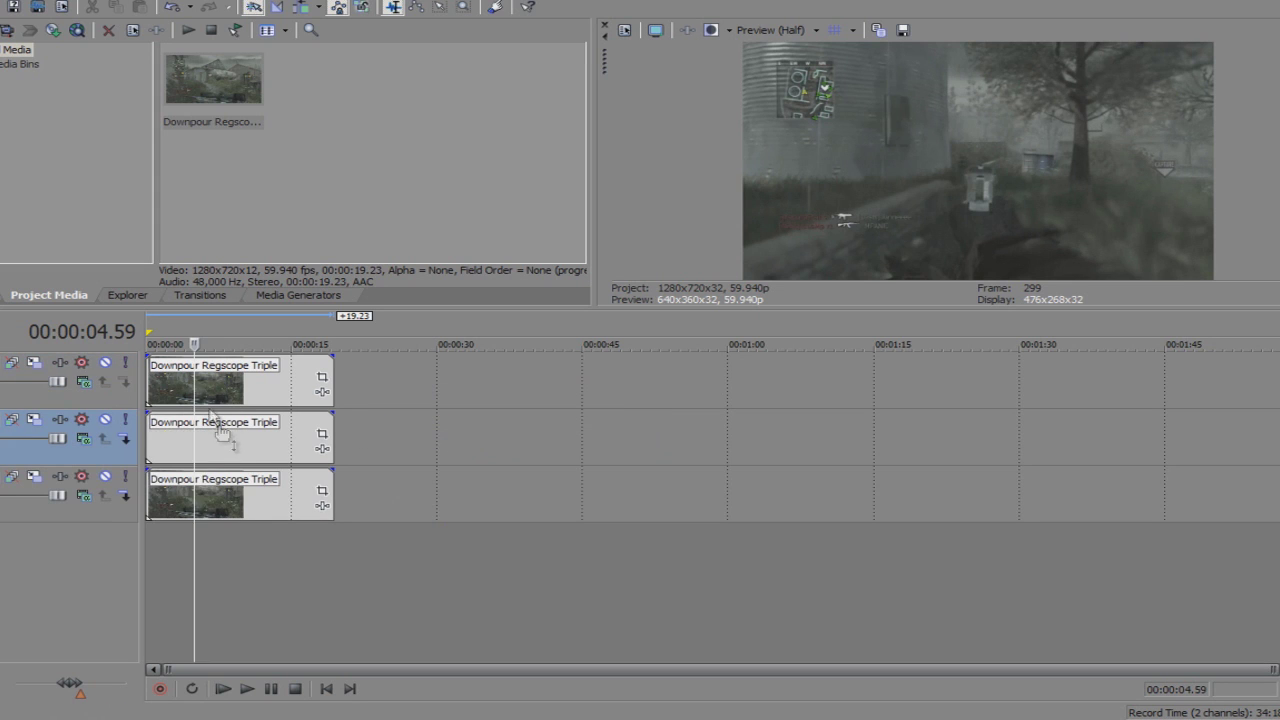
pyautogui.click(1, 300)
# Apply the Channel Blend presets Red Only, Green Only and Blue Only to tracks 1, 2 and 3
pyautogui.moveTo(288, 120); pyautogui.dragTo(288, 70)
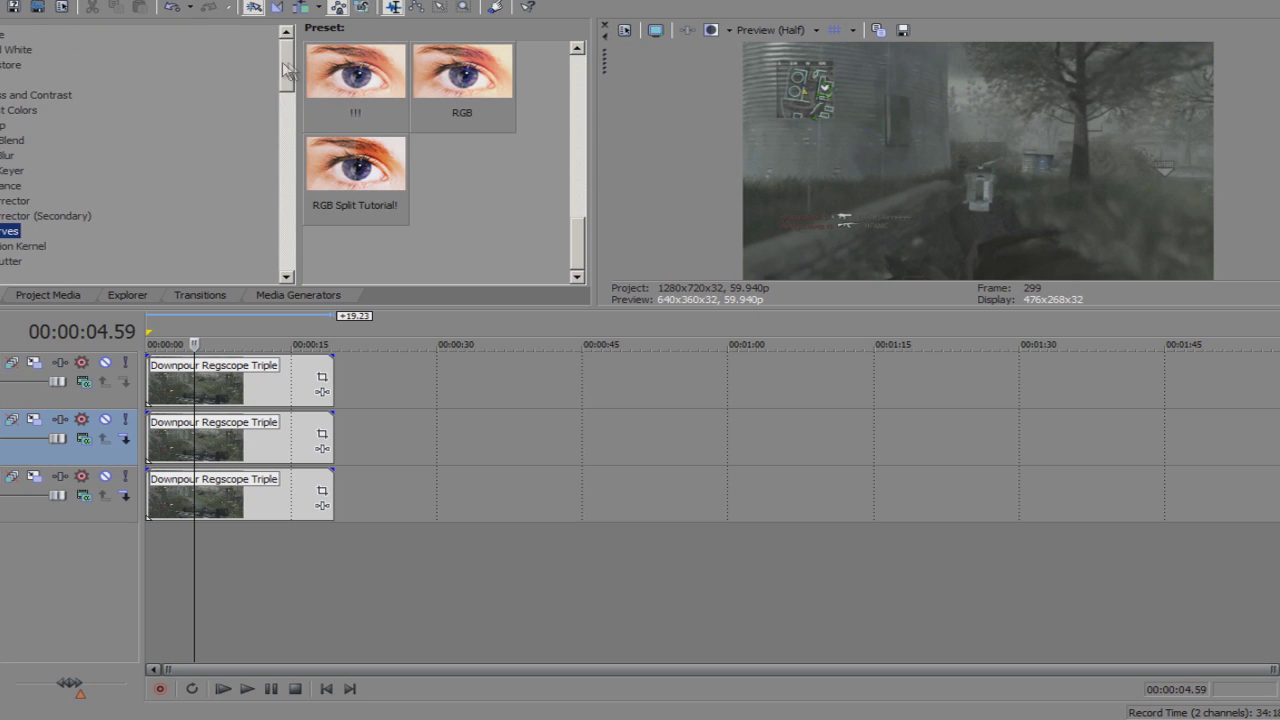
pyautogui.click(4, 140)
pyautogui.scroll(1, 336, 96)
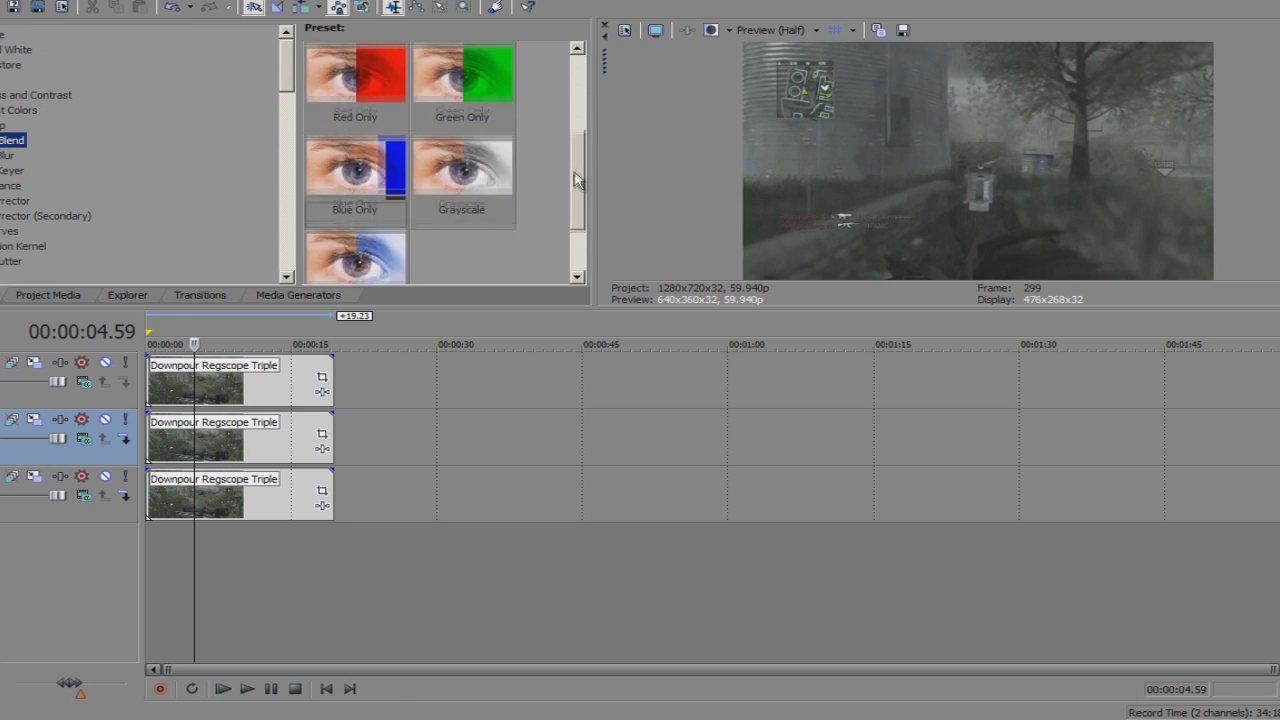
pyautogui.moveTo(336, 96); pyautogui.dragTo(230, 376)
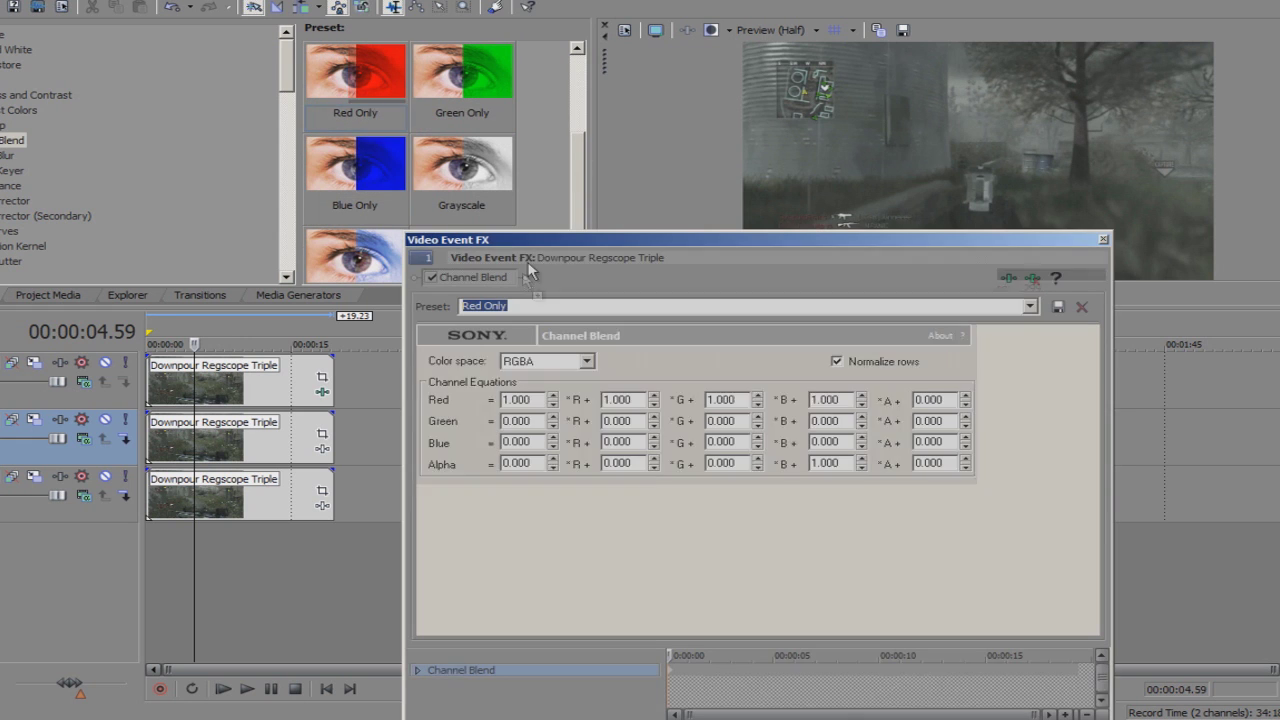
pyautogui.moveTo(462, 80); pyautogui.dragTo(275, 440)
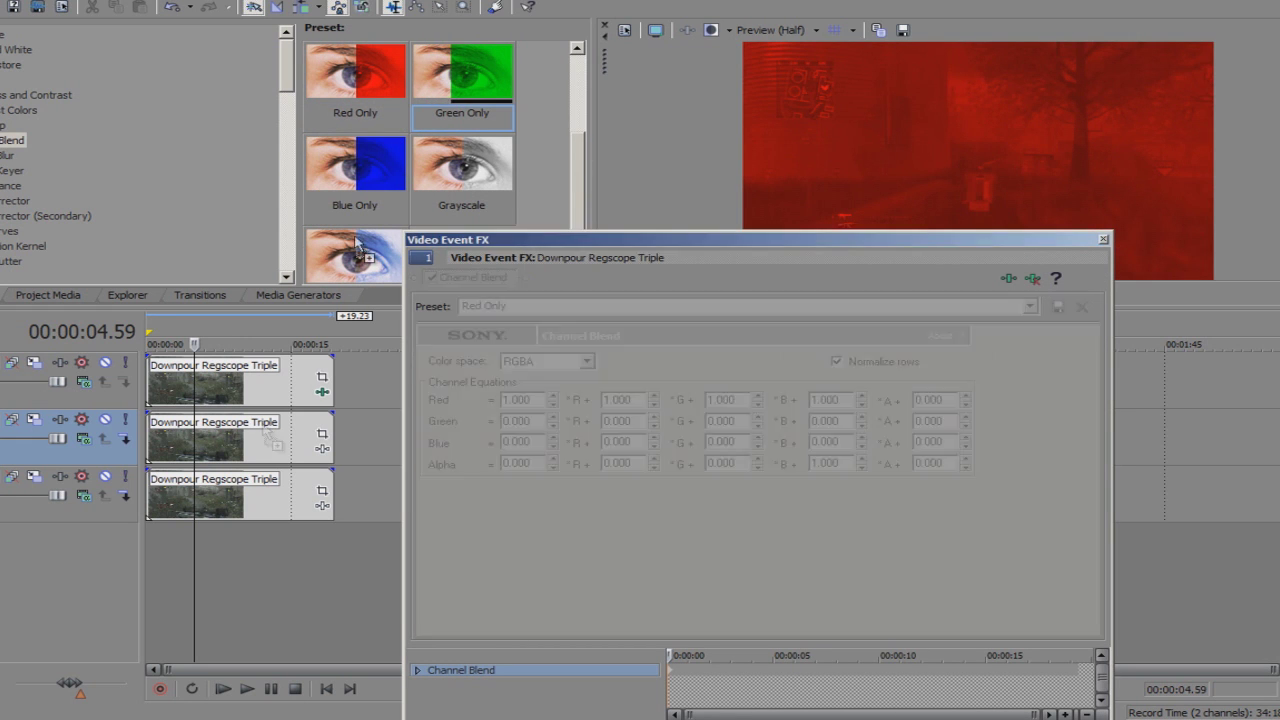
pyautogui.moveTo(355, 198); pyautogui.dragTo(252, 502)
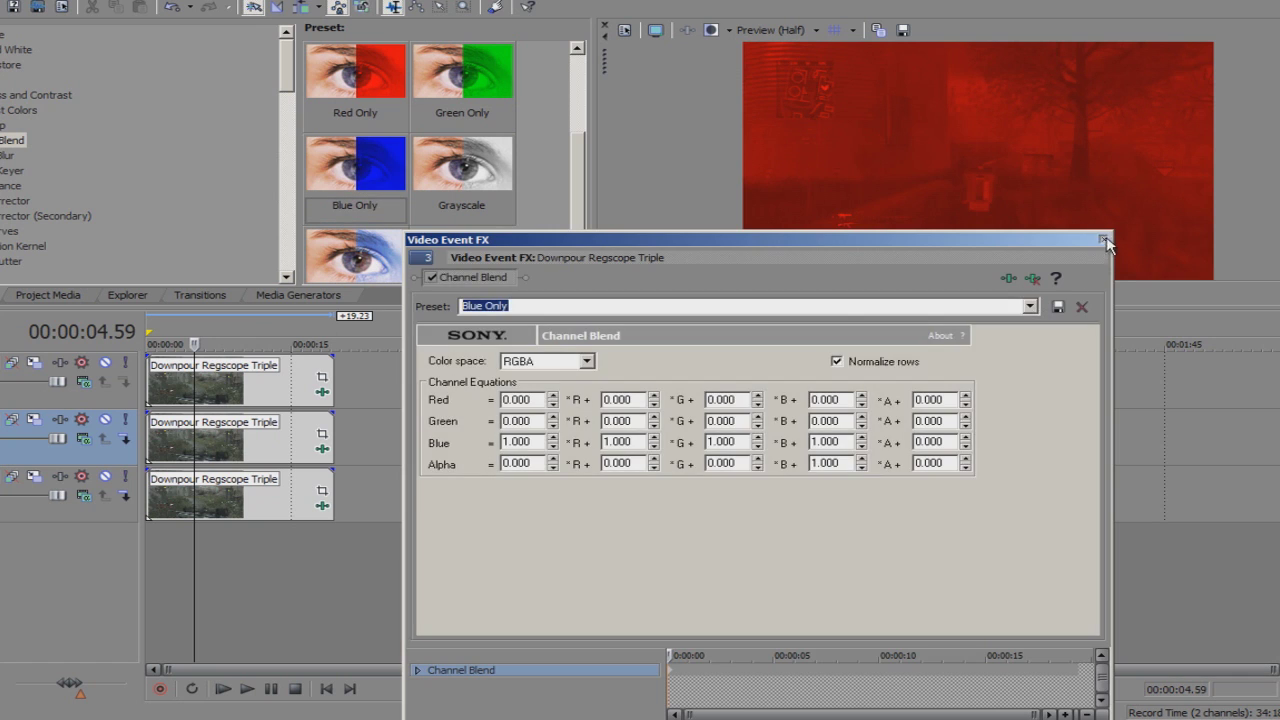
pyautogui.click(1104, 240)
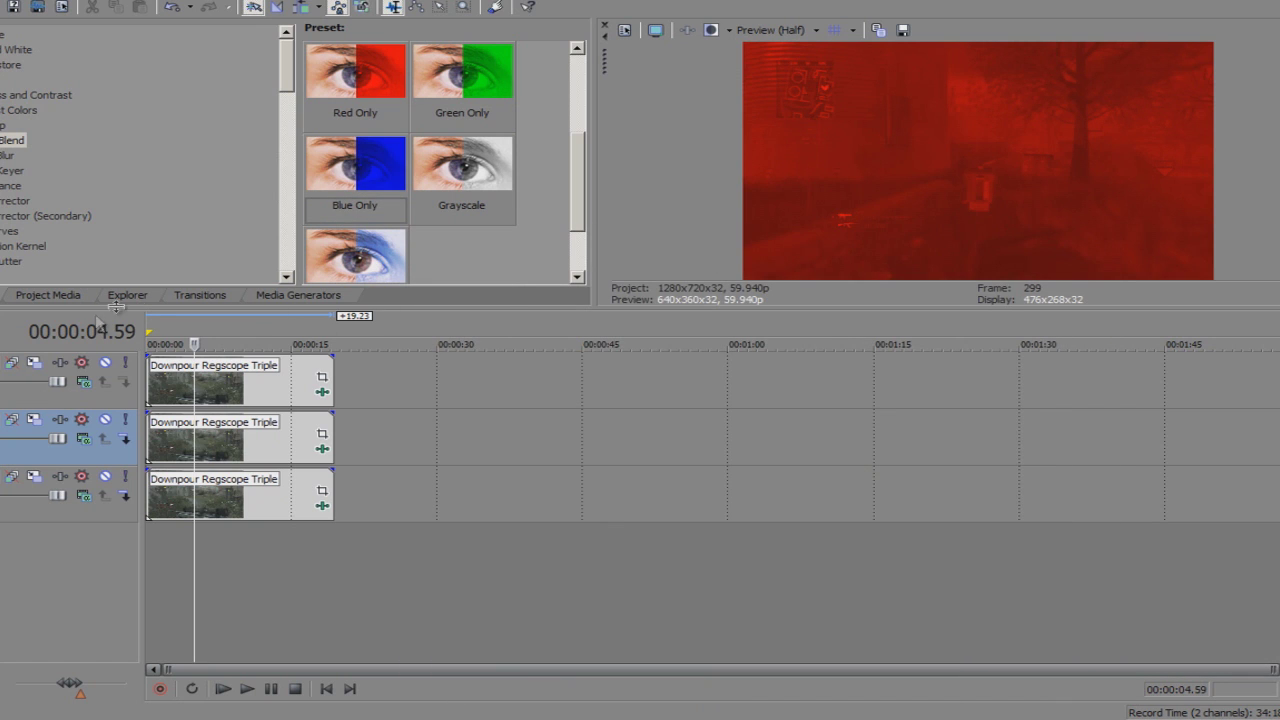
# Set the compositing mode of all three tracks to Screen
pyautogui.click(84, 381)
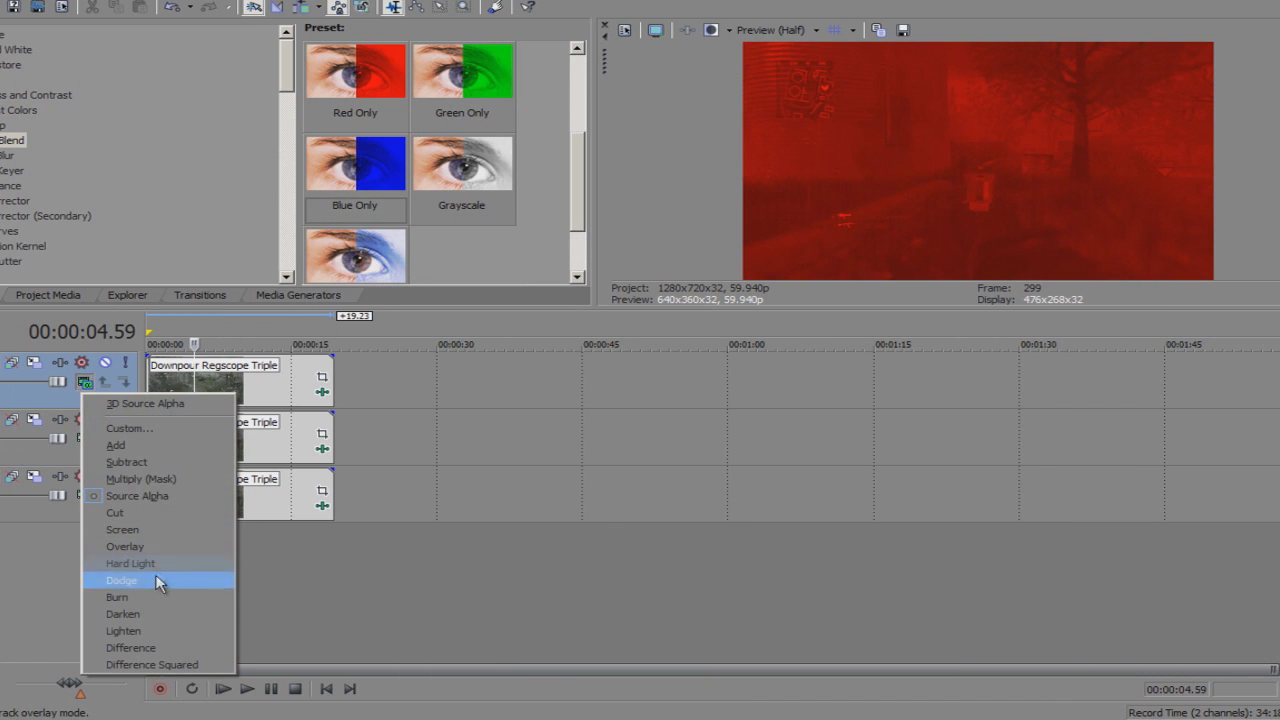
pyautogui.click(144, 530)
pyautogui.click(84, 440)
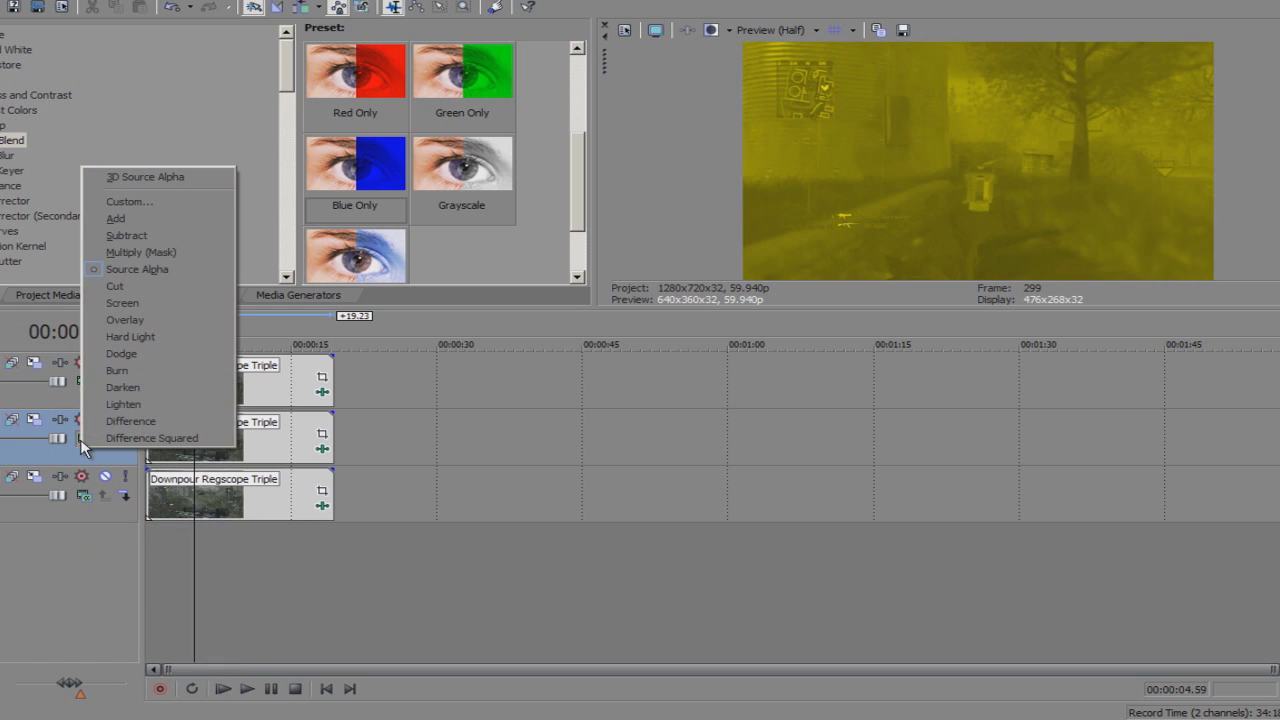
pyautogui.click(124, 302)
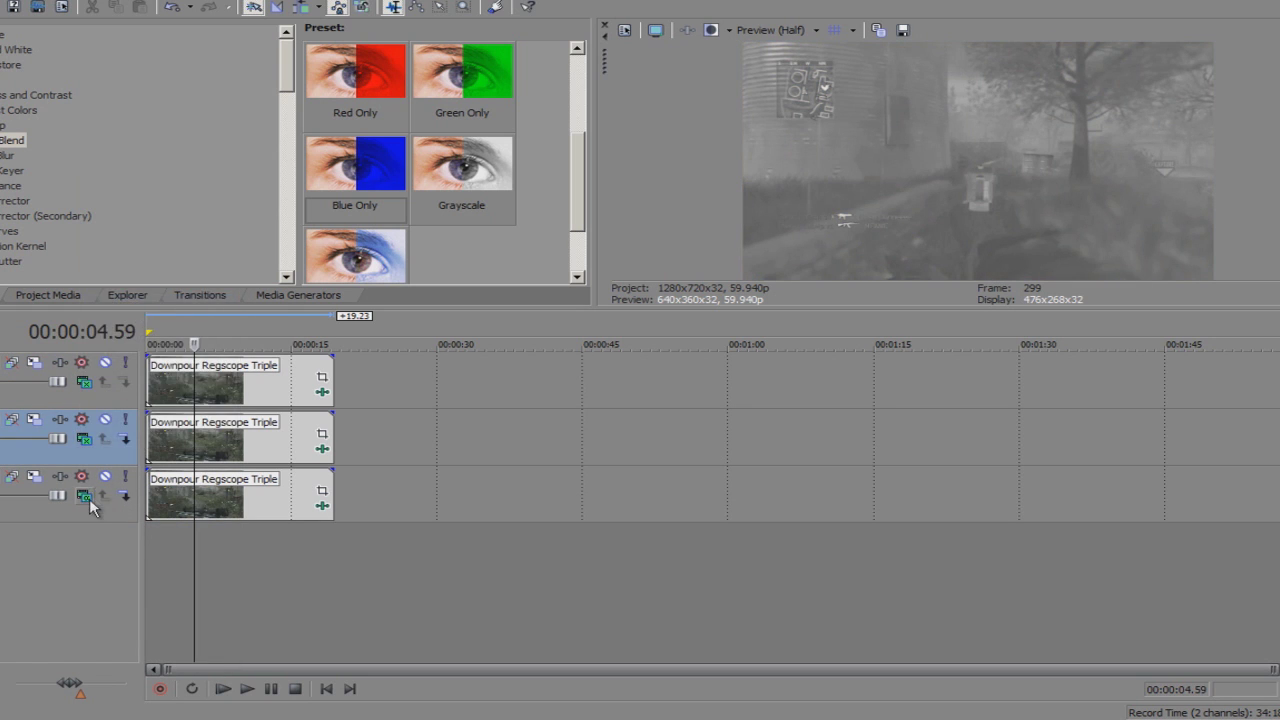
pyautogui.click(89, 498)
pyautogui.click(134, 364)
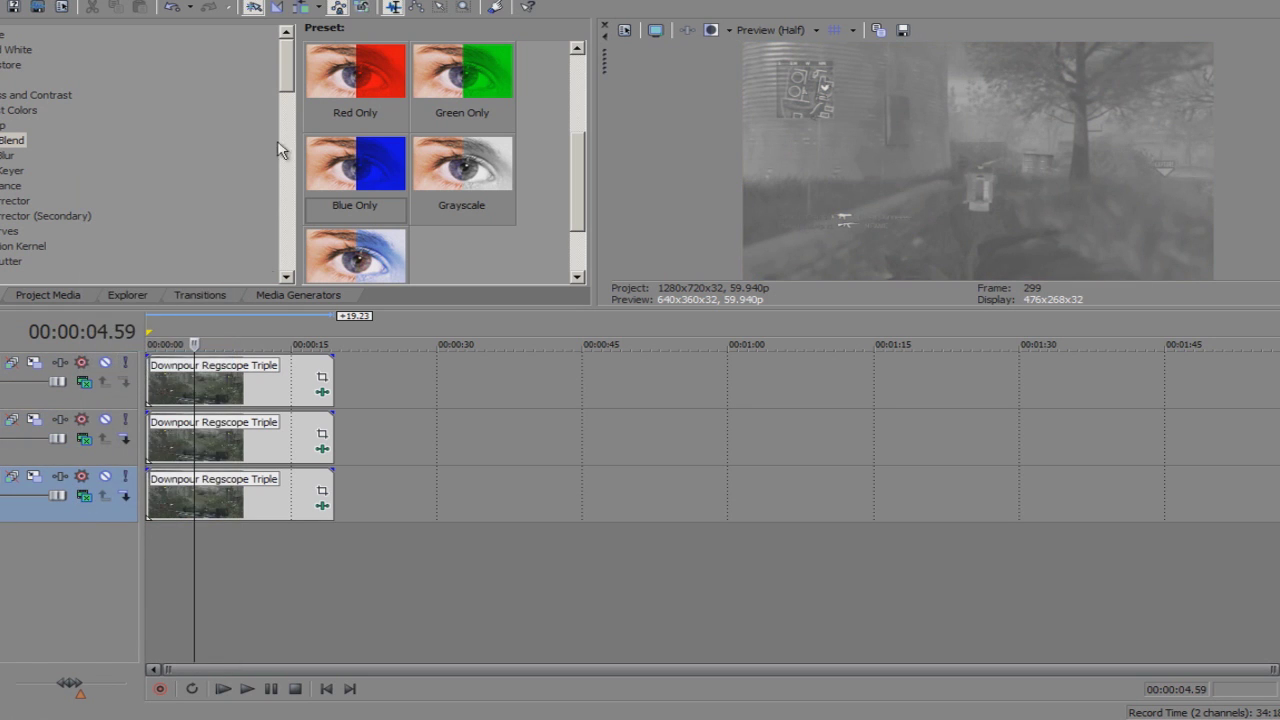
# Shrink the top clip's pan/crop frame to 1246.9 × 701.4 and close Event Pan/Crop
pyautogui.click(321, 379)
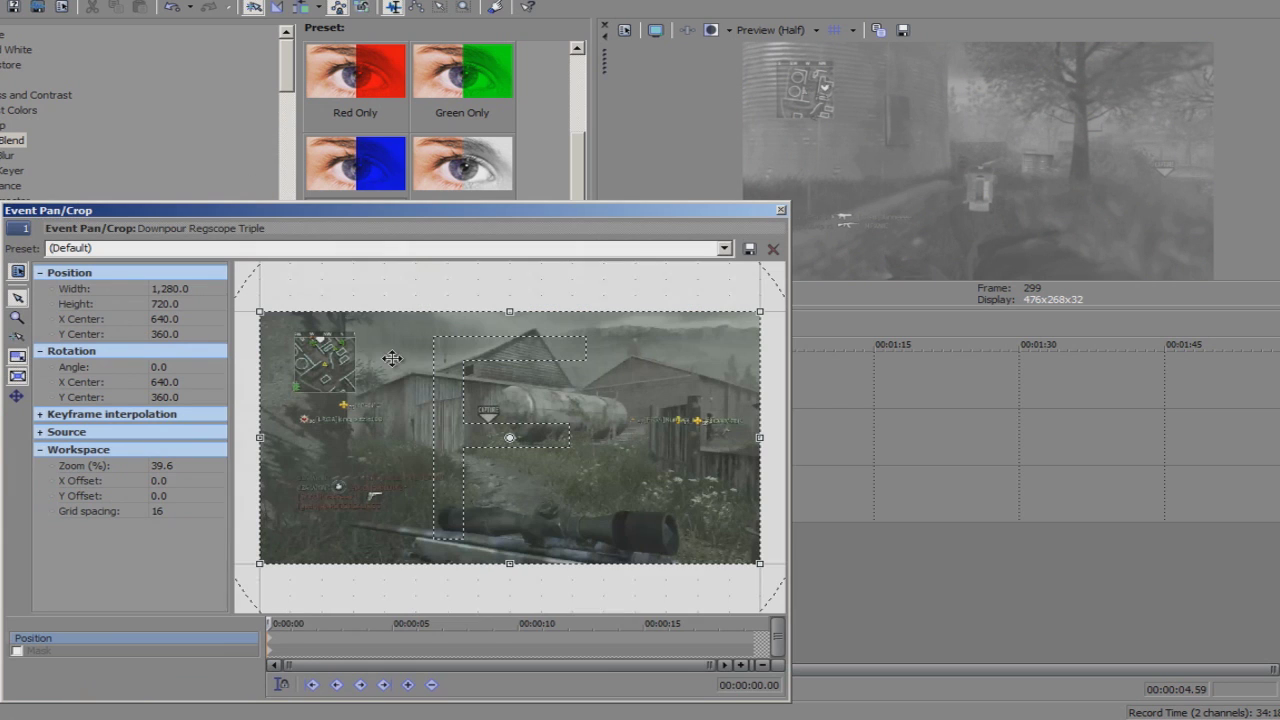
pyautogui.moveTo(760, 563); pyautogui.dragTo(757, 563)
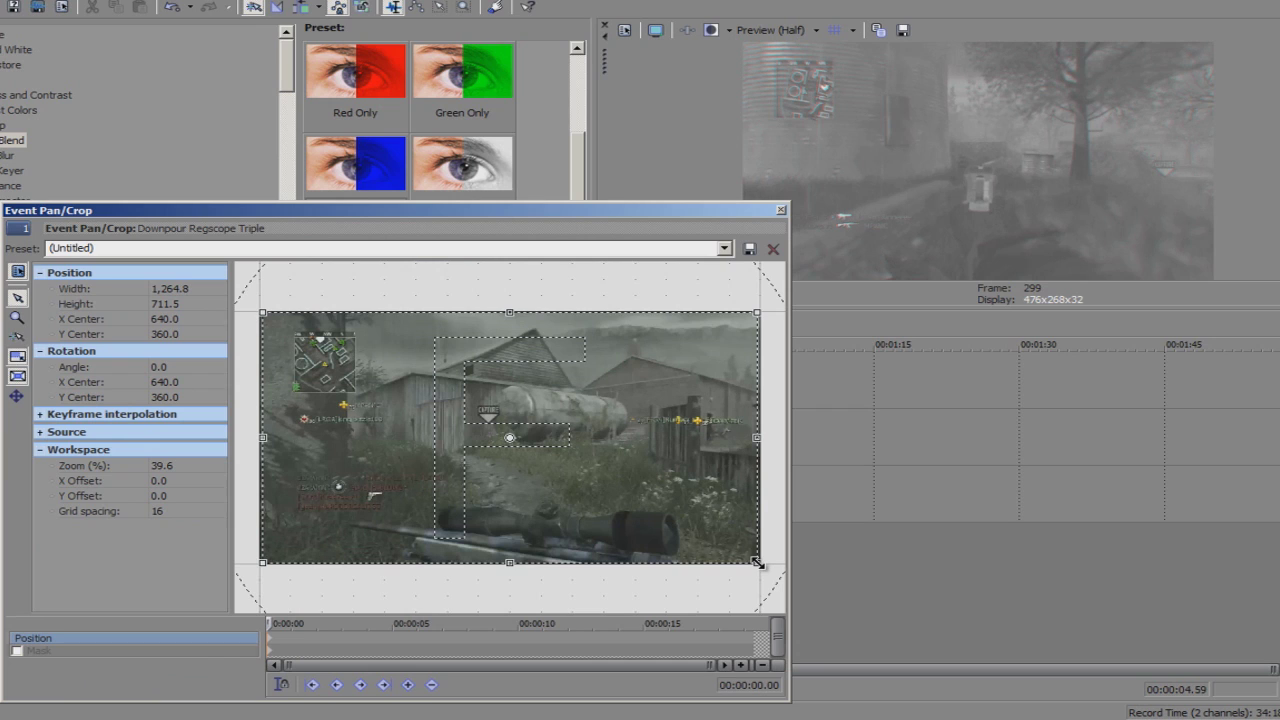
pyautogui.moveTo(757, 563); pyautogui.dragTo(754, 560)
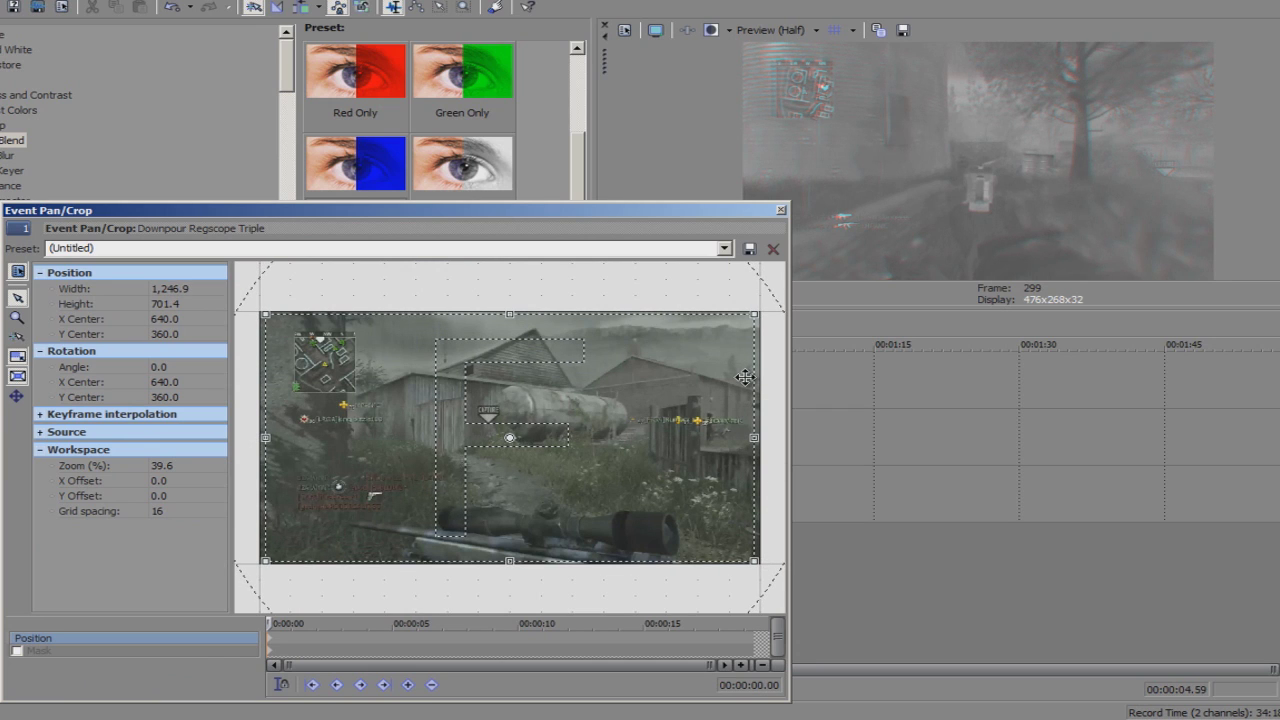
pyautogui.click(781, 211)
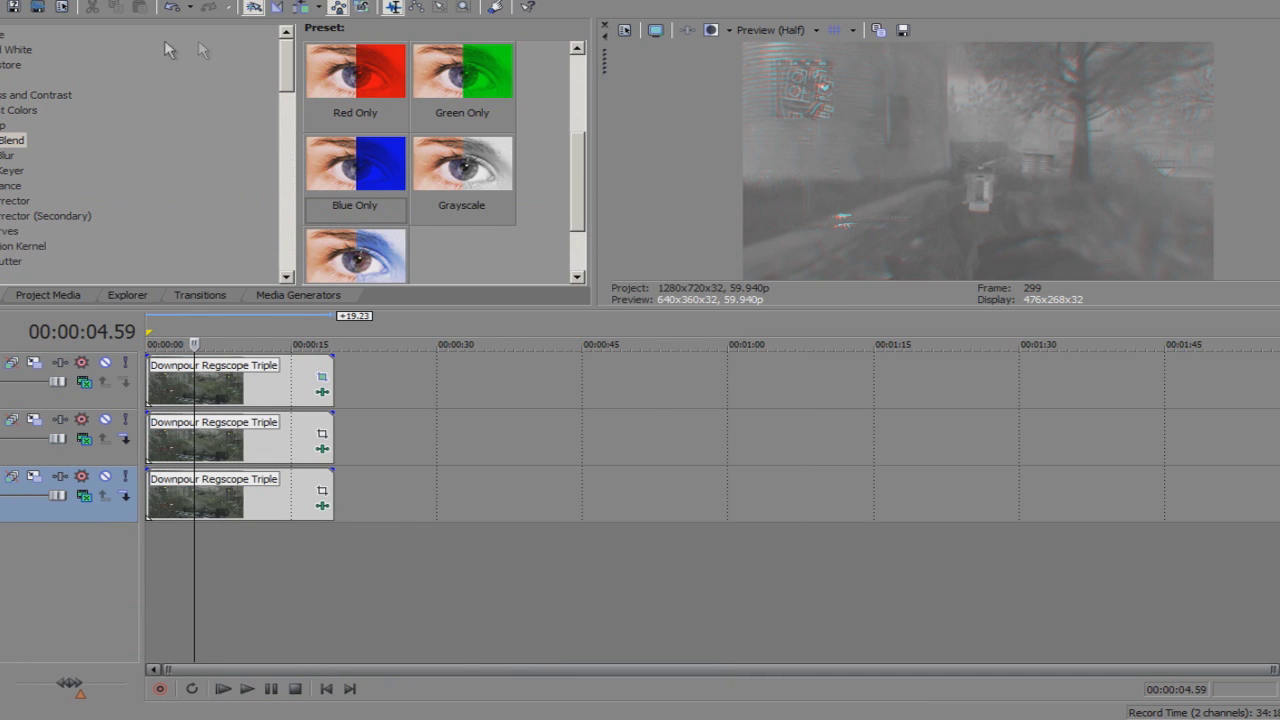
# Add a neutral Color Curves effect to the top clip and bend it into an S-curve
pyautogui.click(4, 233)
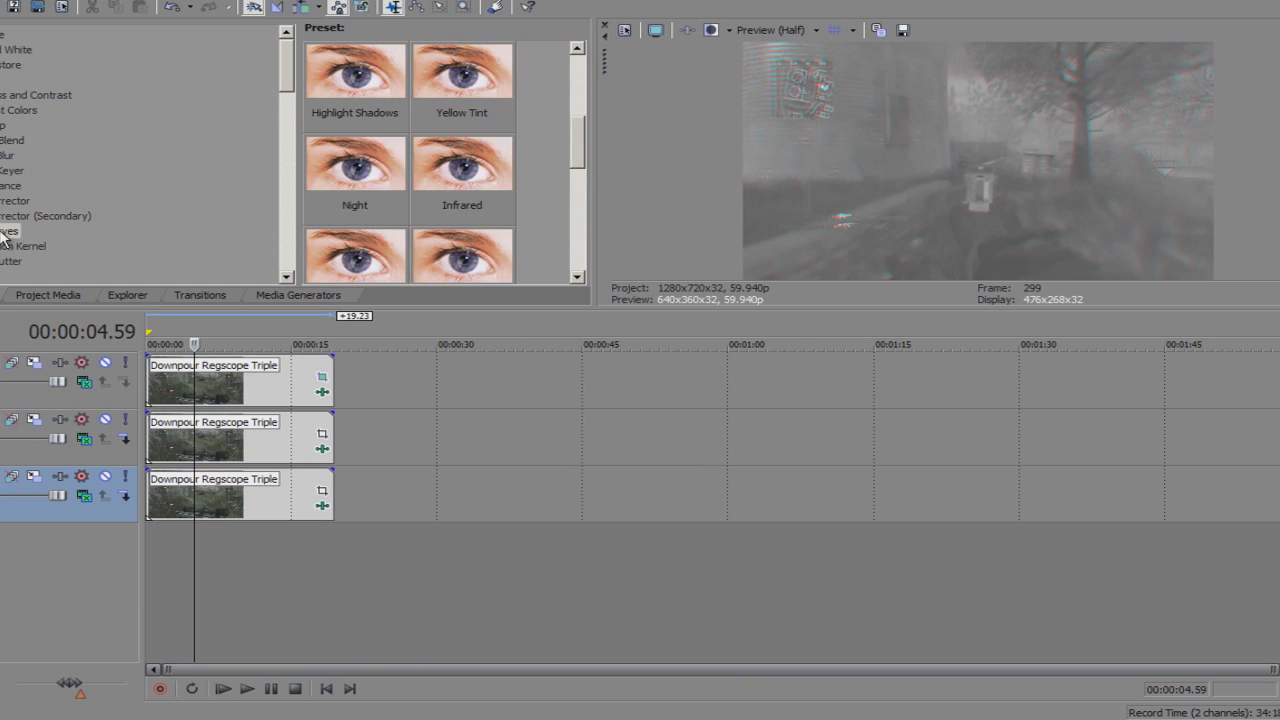
pyautogui.scroll(-2, 583, 158)
pyautogui.scroll(-3, 583, 158)
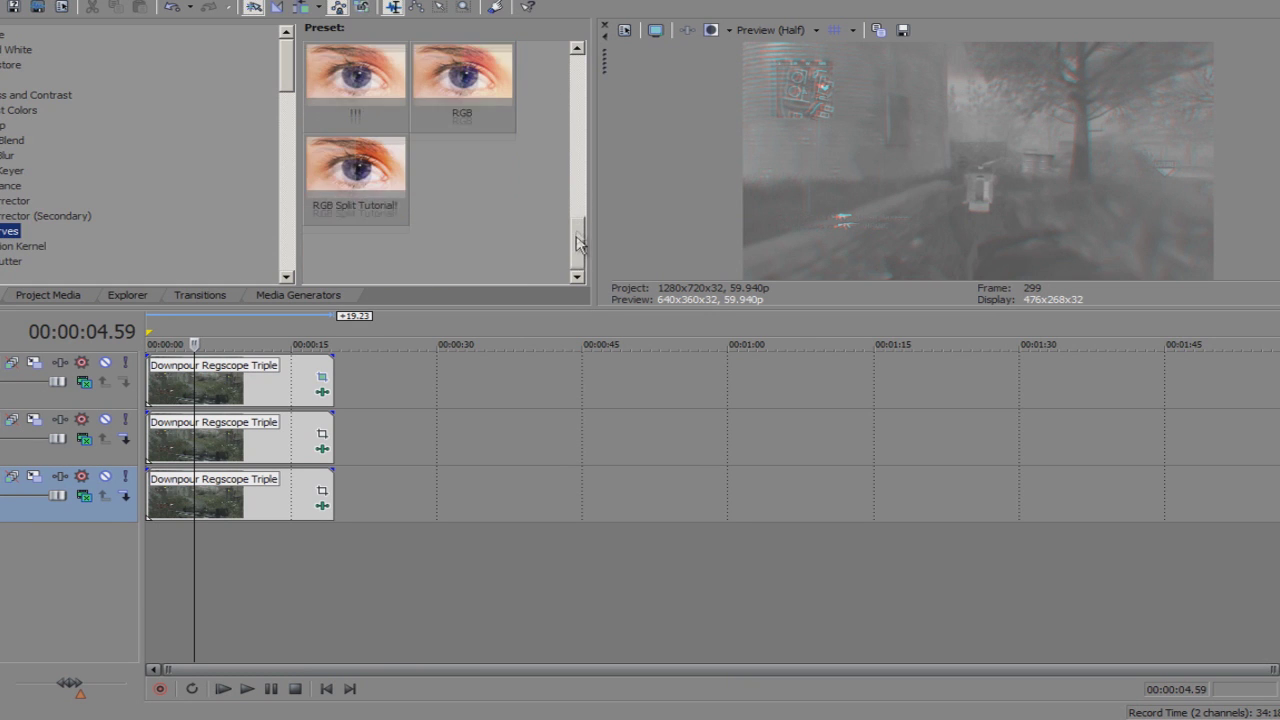
pyautogui.scroll(6, 577, 262)
pyautogui.moveTo(399, 66); pyautogui.dragTo(268, 370)
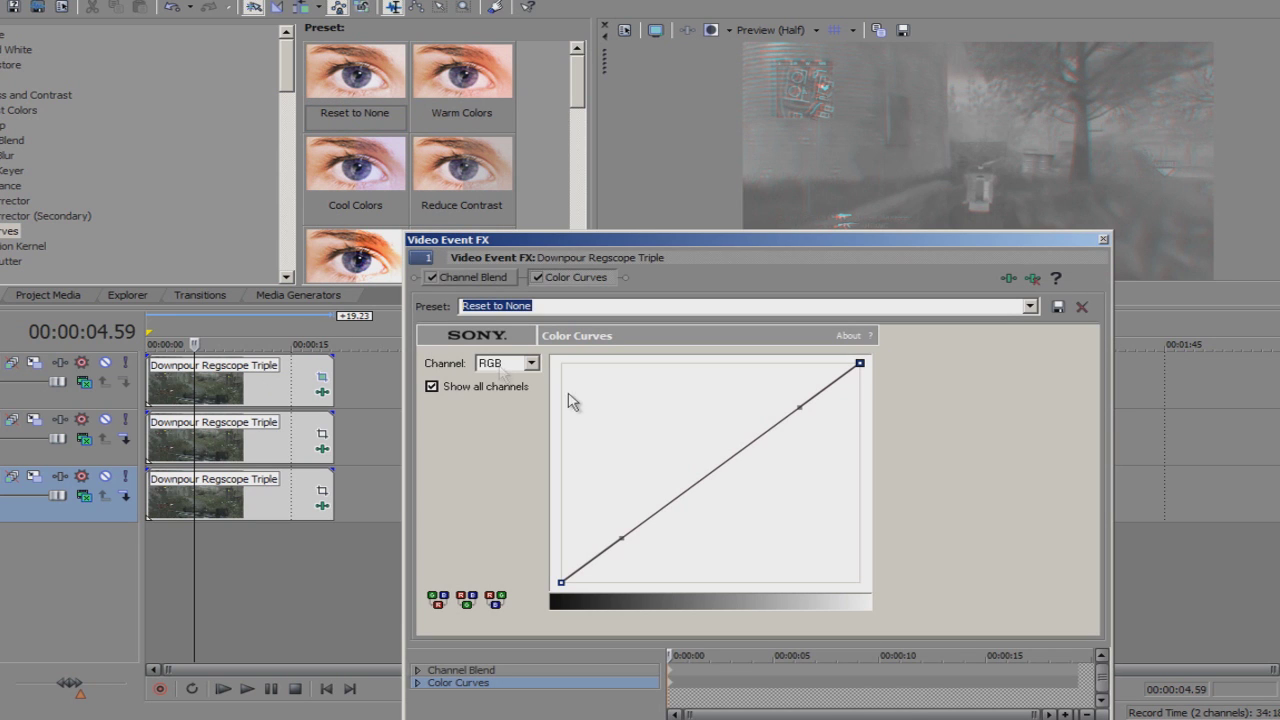
pyautogui.moveTo(795, 410); pyautogui.dragTo(724, 396)
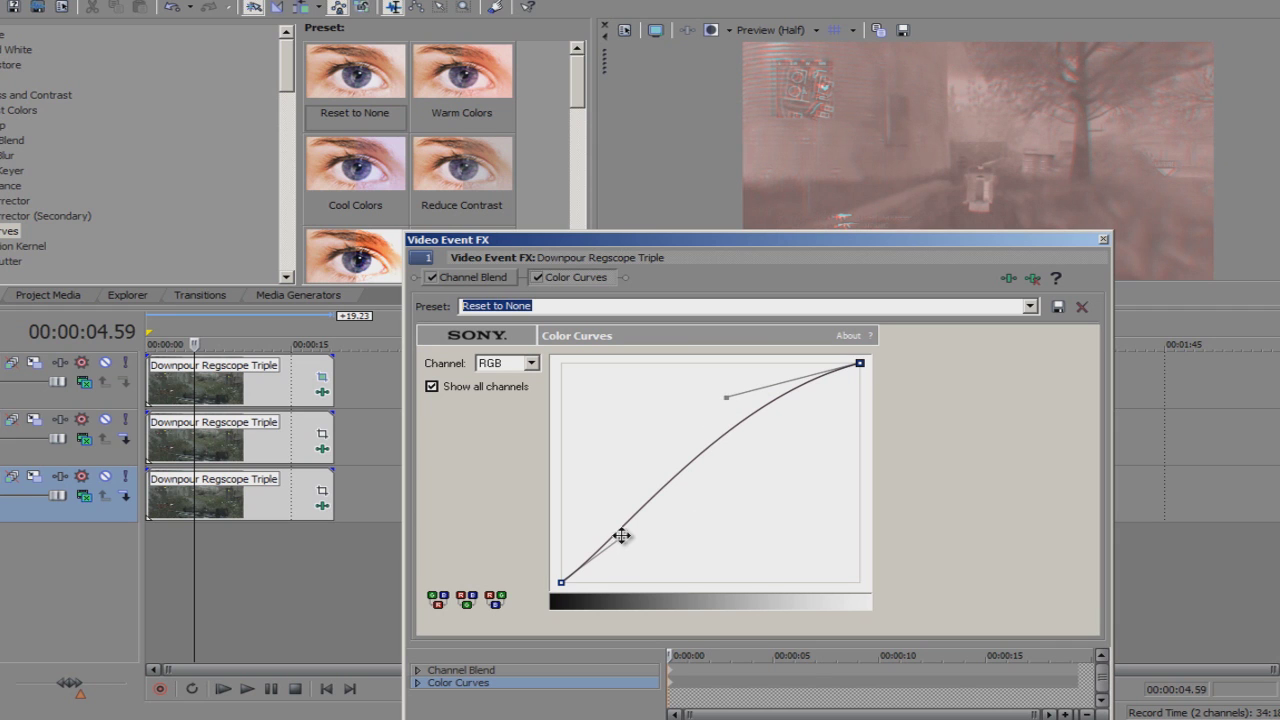
pyautogui.moveTo(621, 536); pyautogui.dragTo(705, 567)
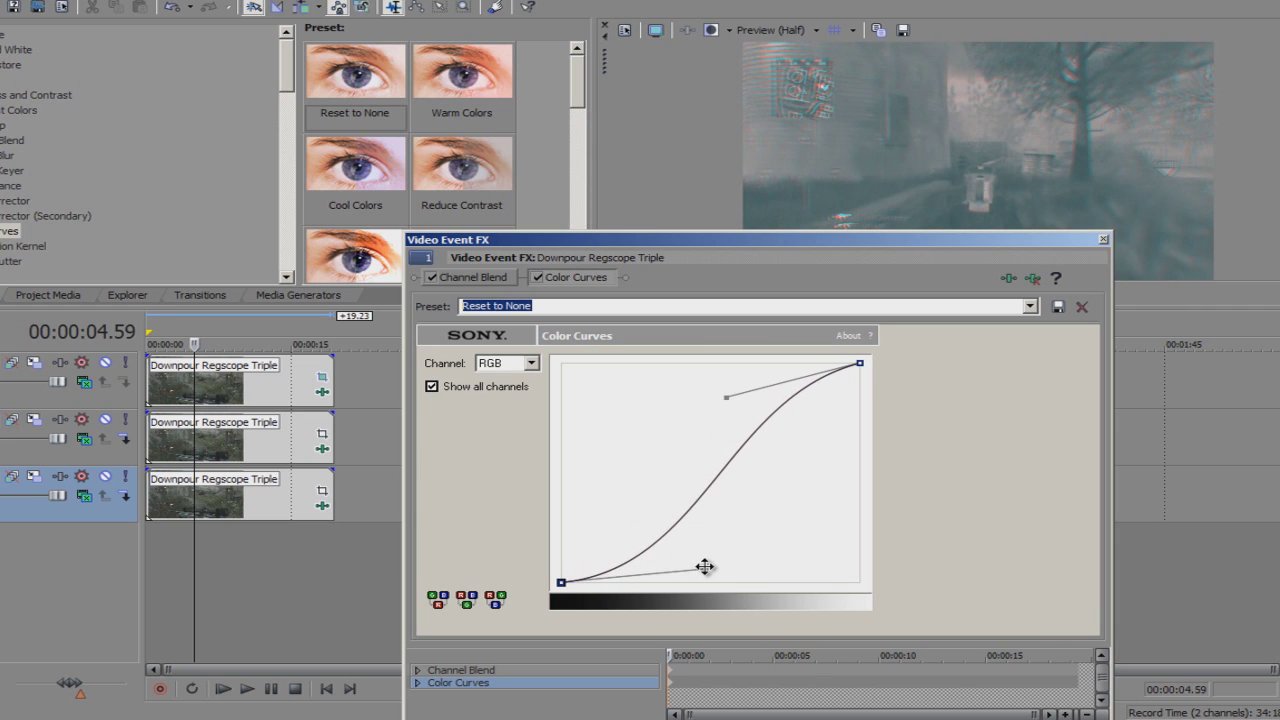
# Load the RGB curve preset and review the red, green and blue channel curves
pyautogui.click(1030, 306)
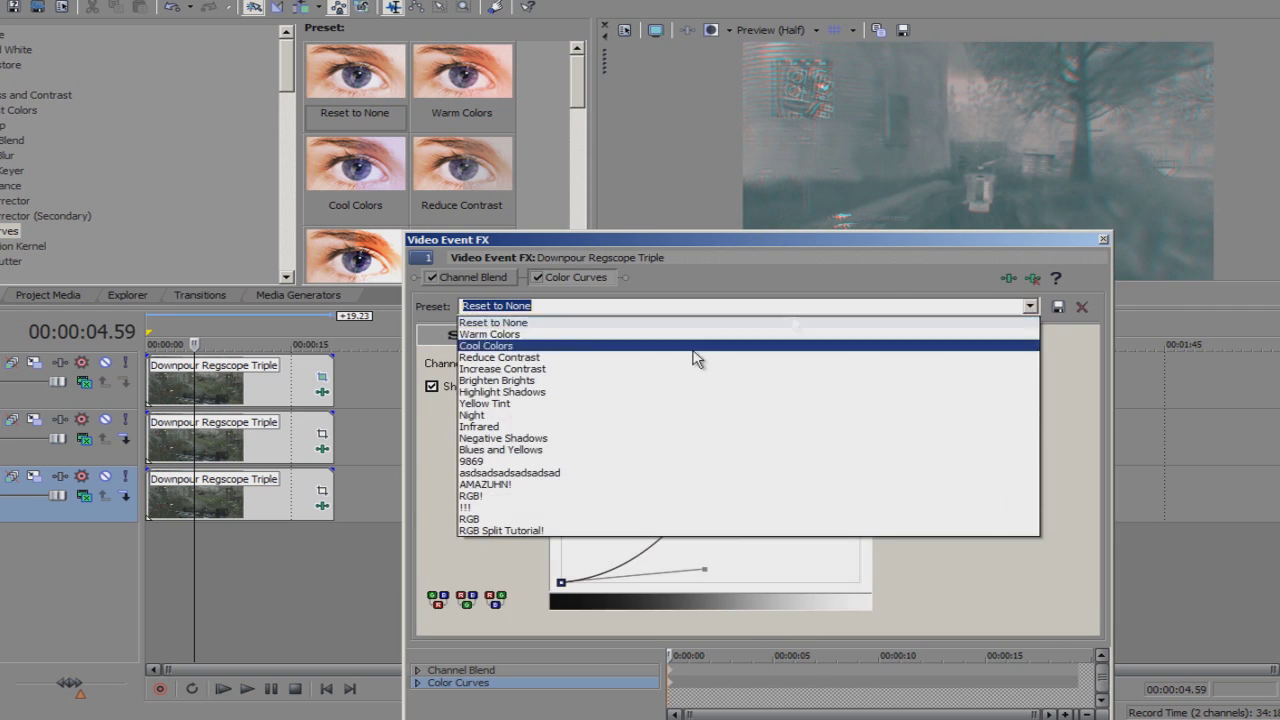
pyautogui.click(528, 520)
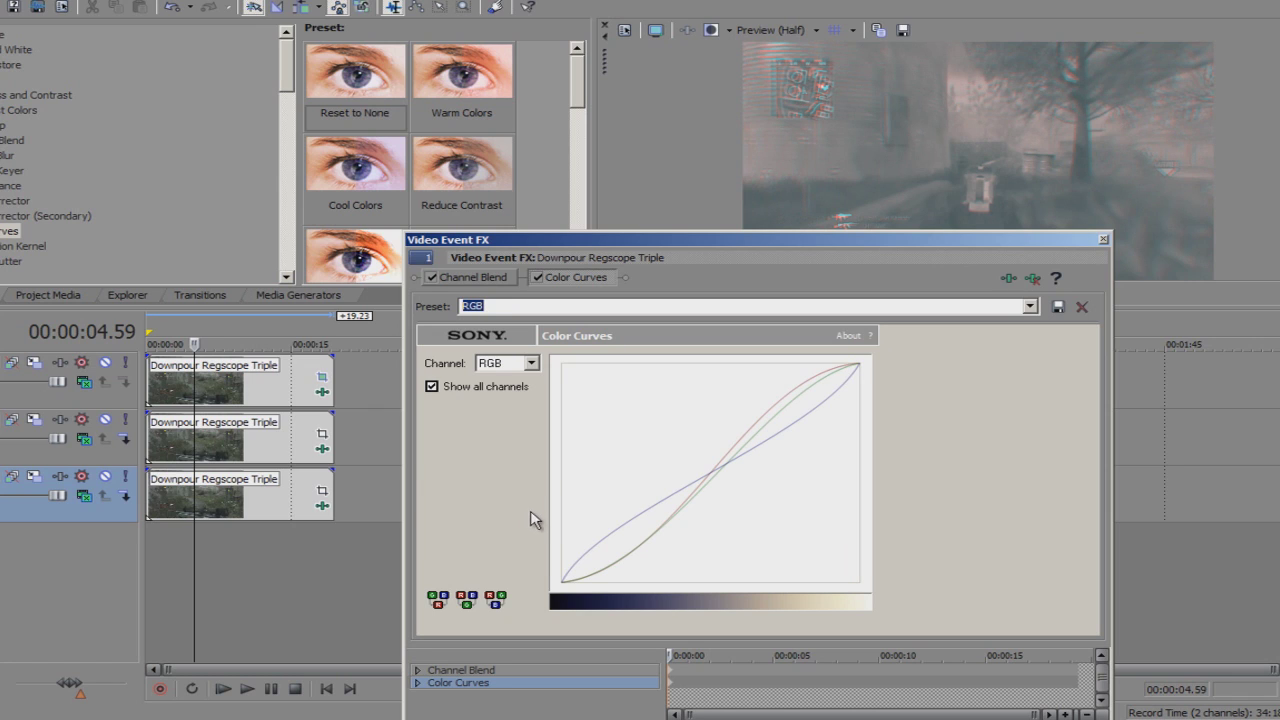
pyautogui.click(531, 363)
pyautogui.click(519, 390)
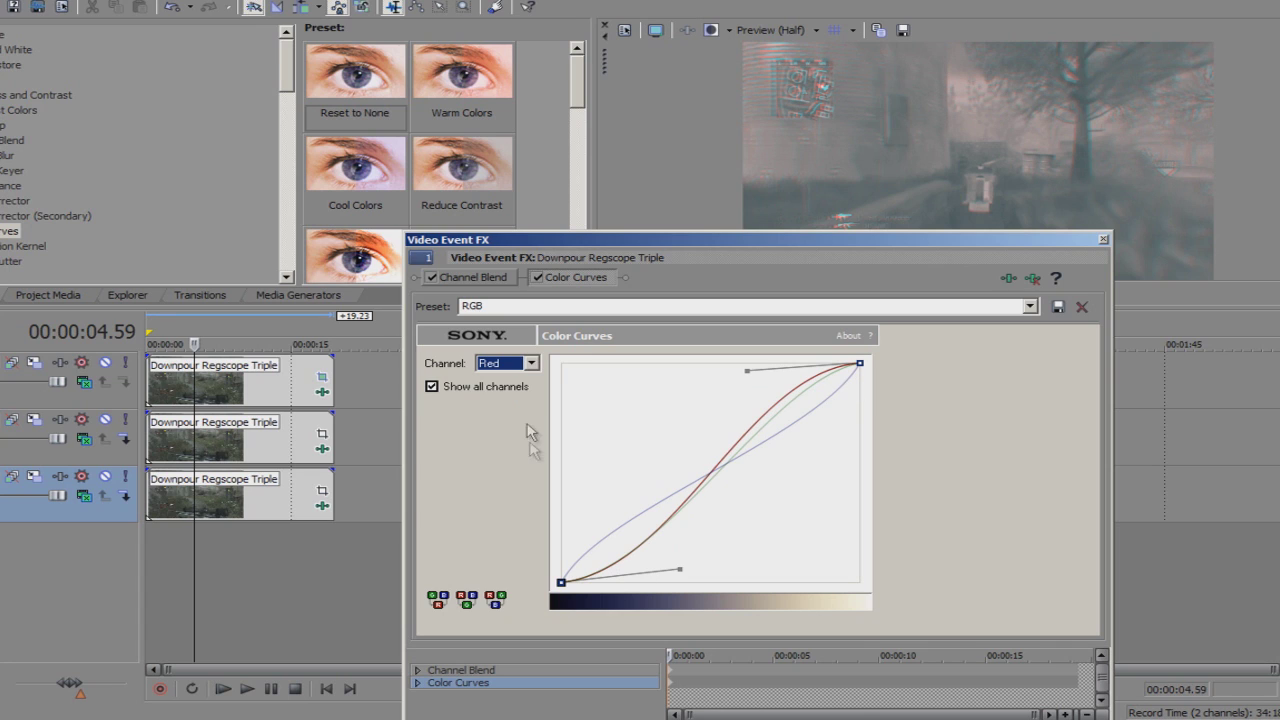
pyautogui.click(531, 363)
pyautogui.click(505, 403)
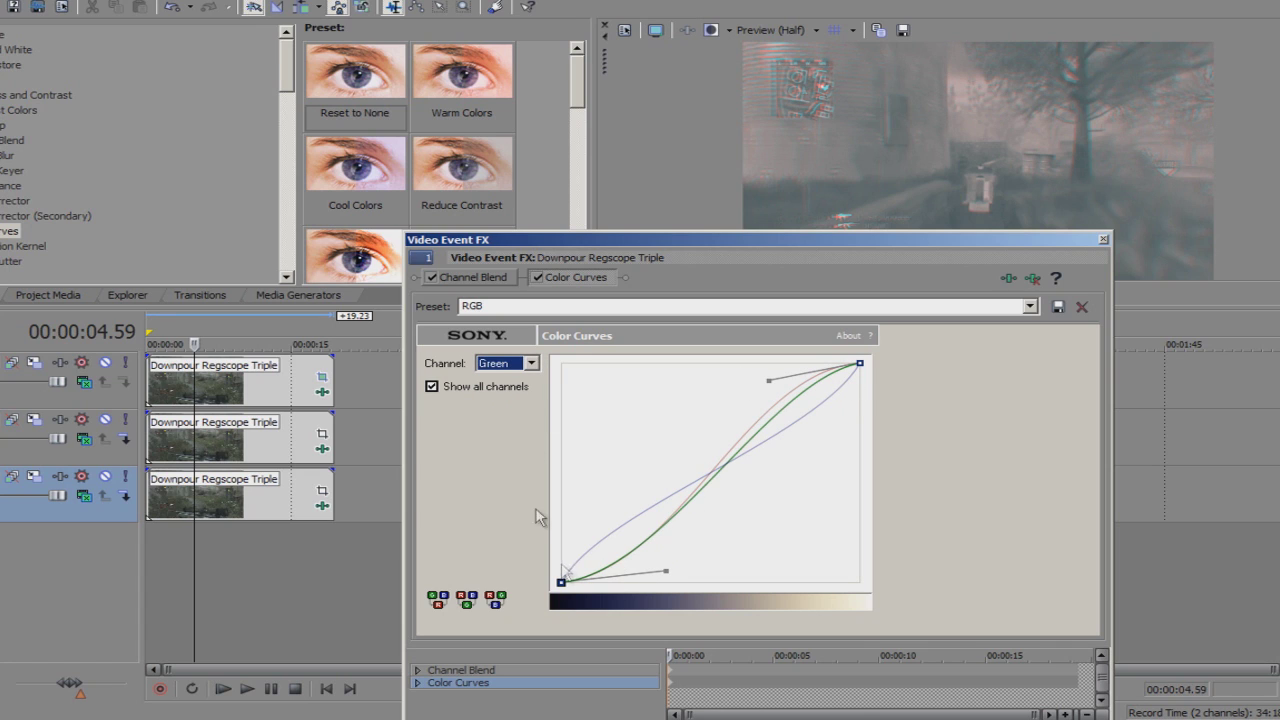
pyautogui.click(531, 363)
pyautogui.click(505, 416)
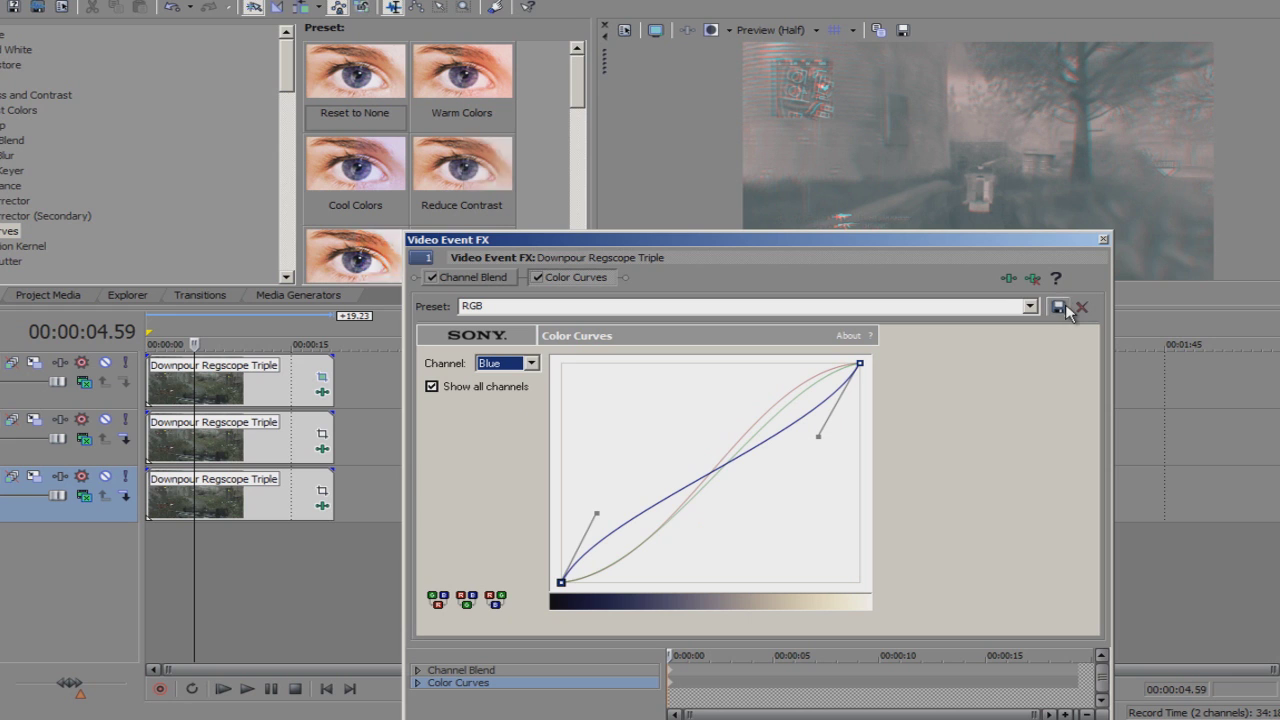
pyautogui.click(1103, 239)
# Apply the RGB curves preset to the bottom clip
pyautogui.moveTo(576, 104); pyautogui.dragTo(551, 276)
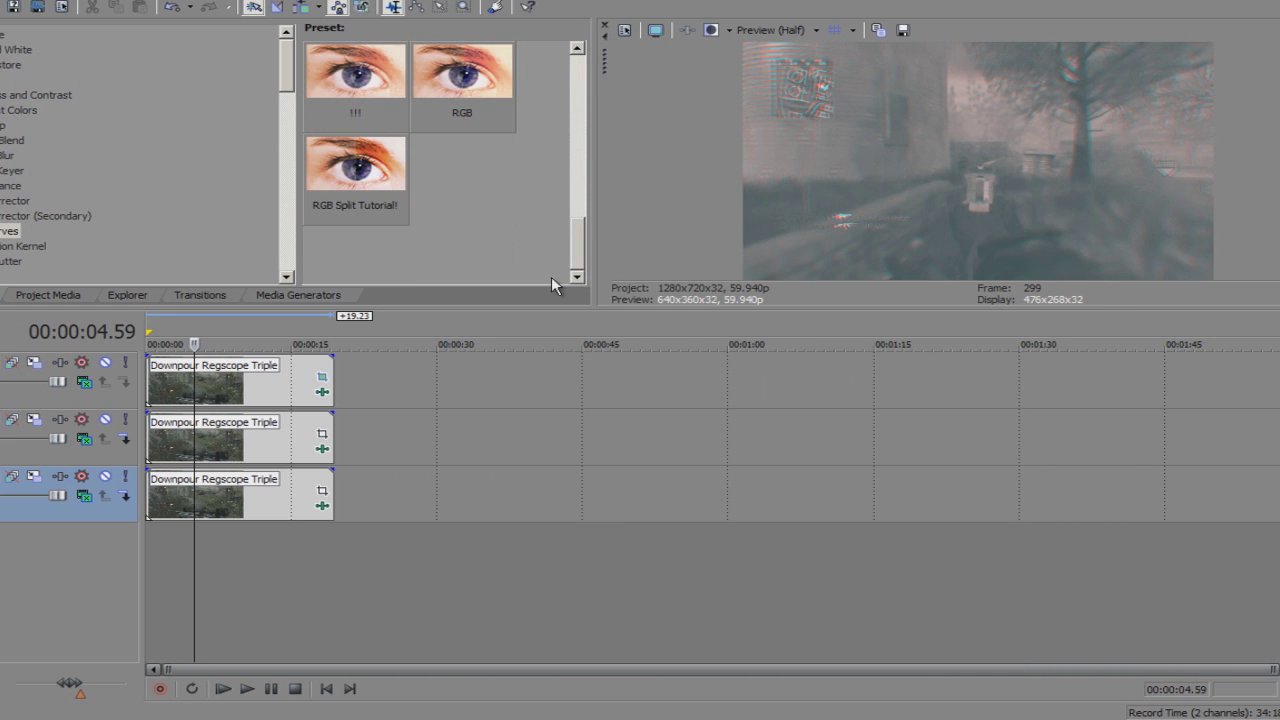
pyautogui.moveTo(460, 85); pyautogui.dragTo(250, 430)
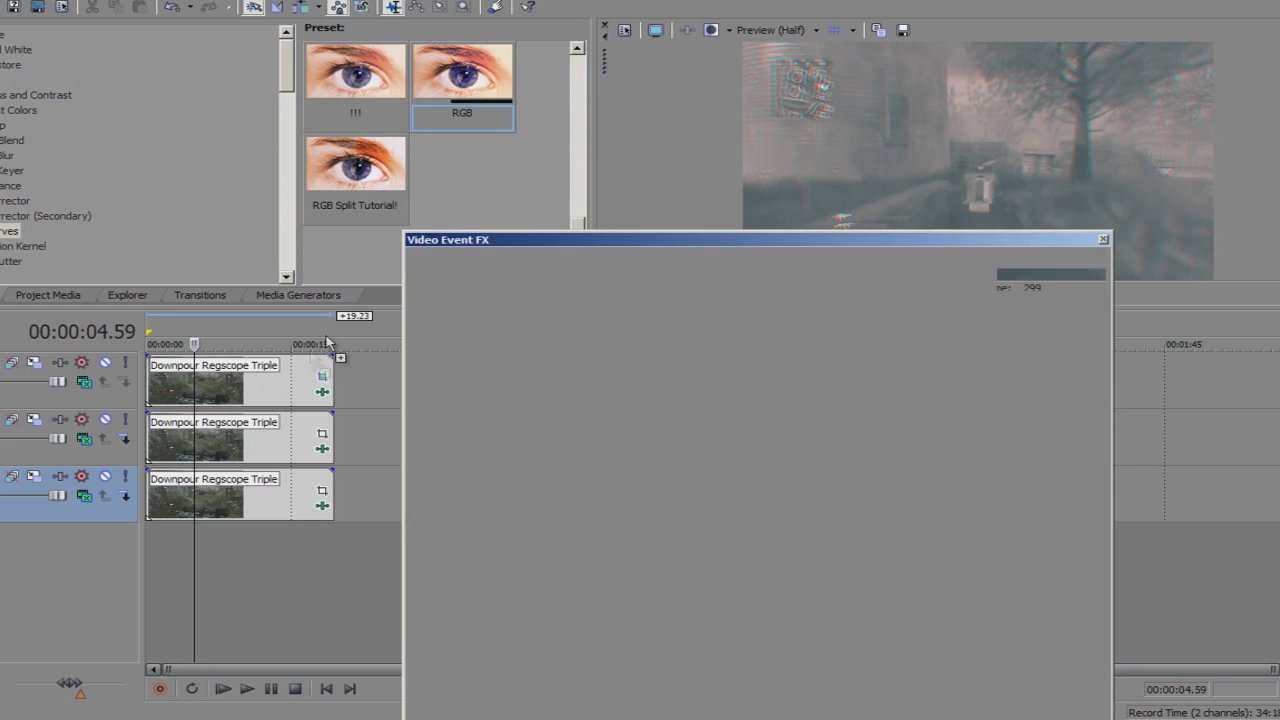
pyautogui.moveTo(285, 490); pyautogui.dragTo(285, 490)
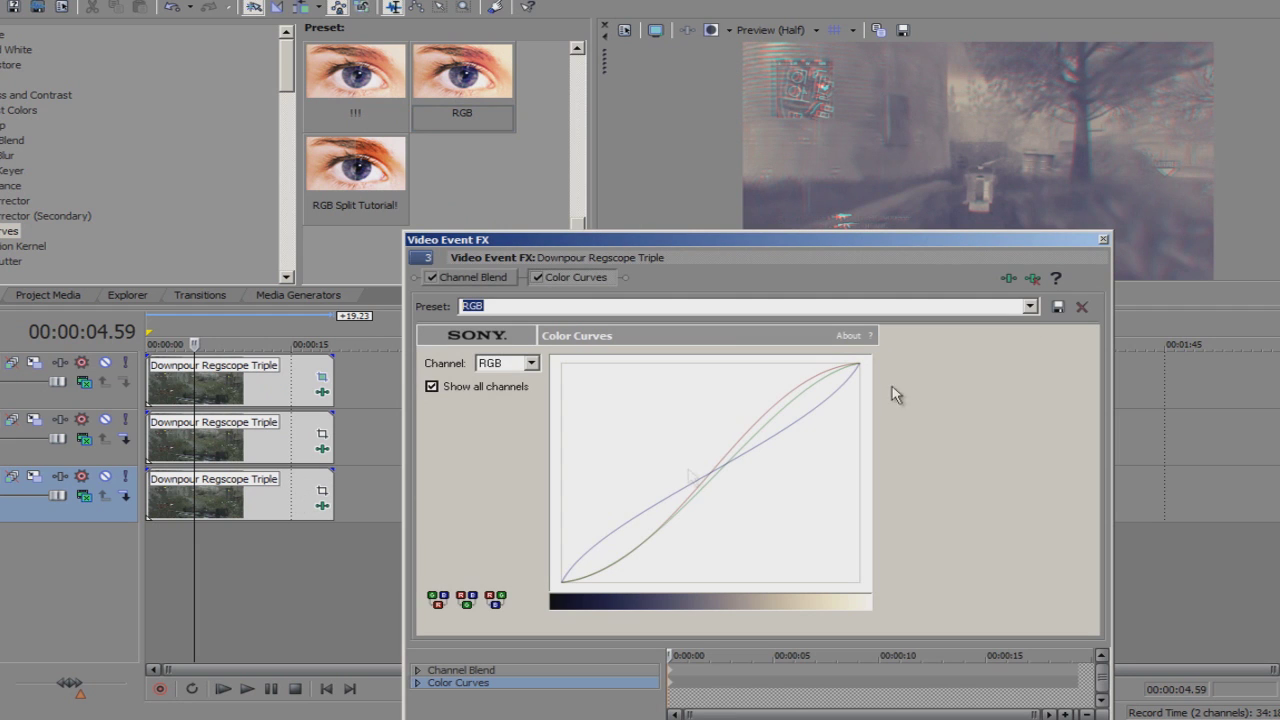
pyautogui.click(1103, 239)
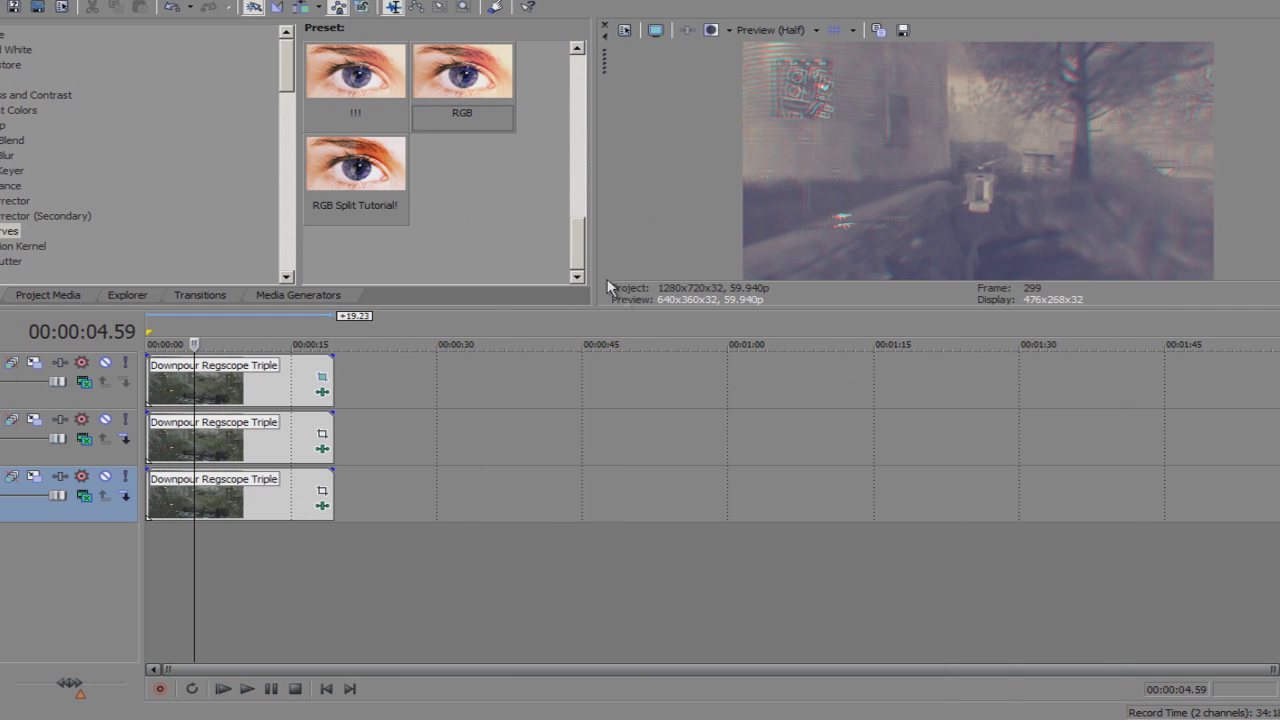
# Add a second Color Curves effect to the top clip using the RGB Split Tutorial! preset
pyautogui.moveTo(578, 215); pyautogui.dragTo(580, 97)
pyautogui.moveTo(394, 94); pyautogui.dragTo(273, 383)
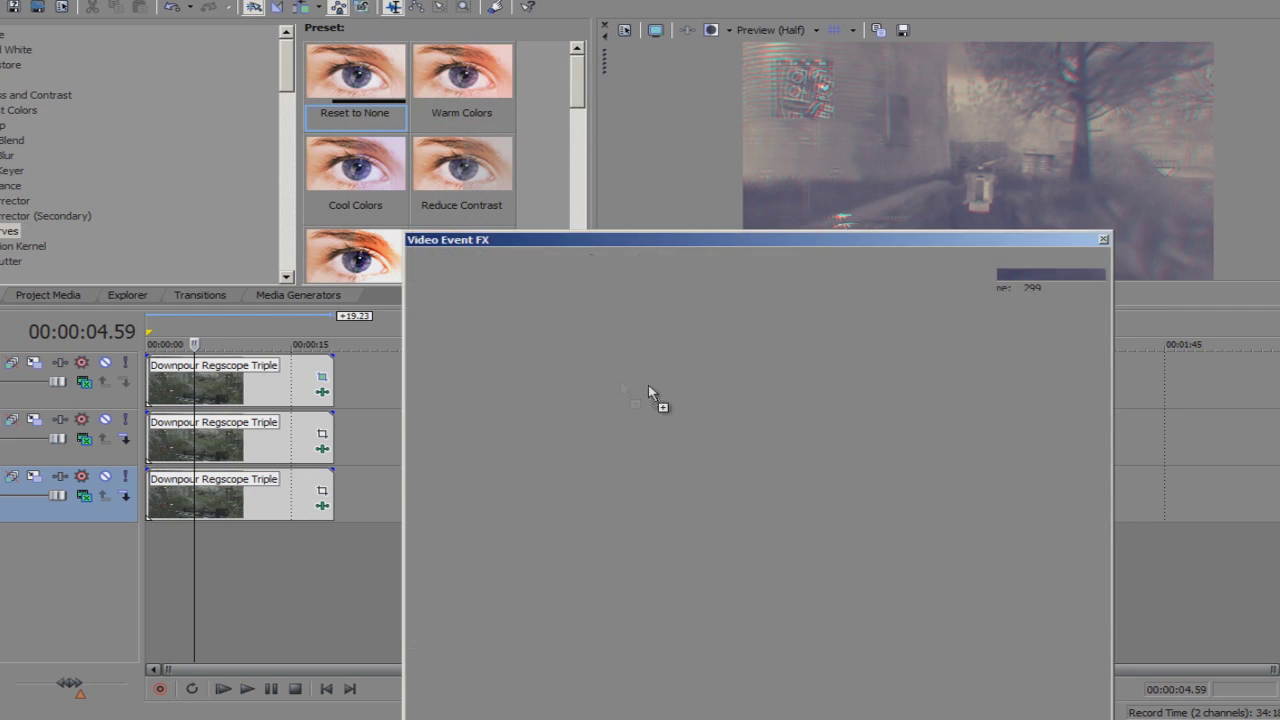
pyautogui.moveTo(797, 410); pyautogui.dragTo(724, 412)
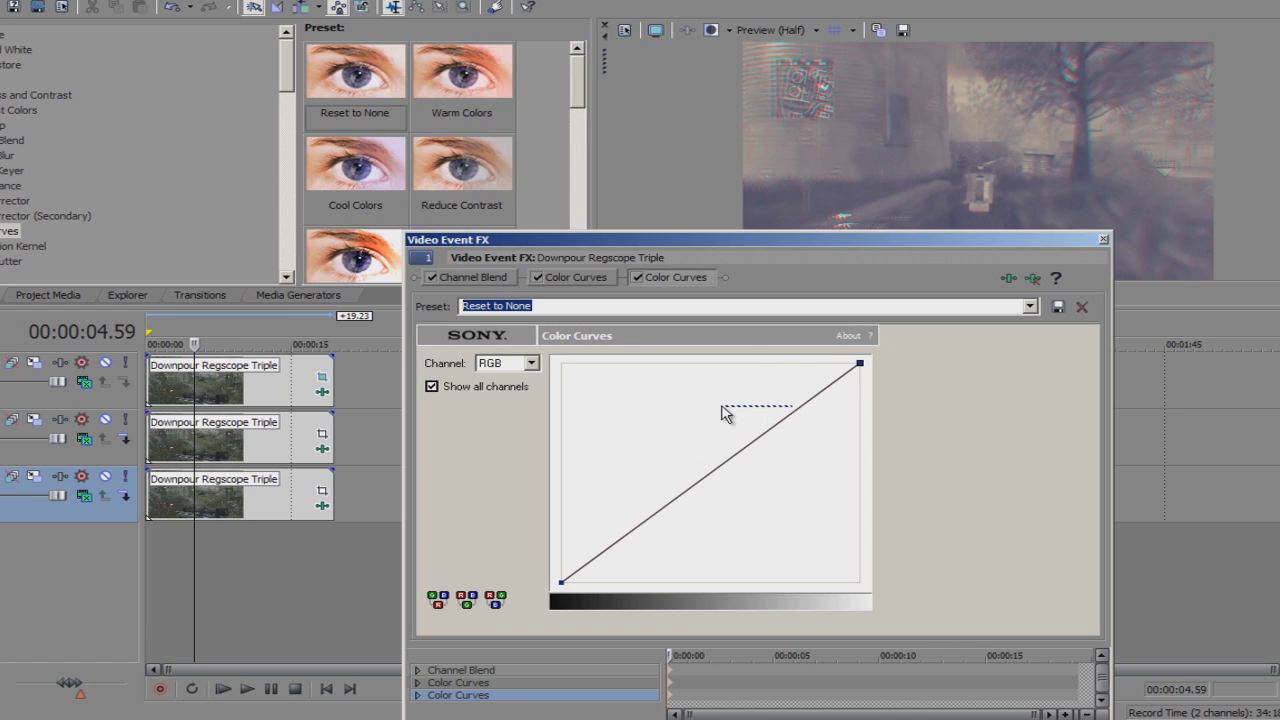
pyautogui.moveTo(805, 404); pyautogui.dragTo(679, 400)
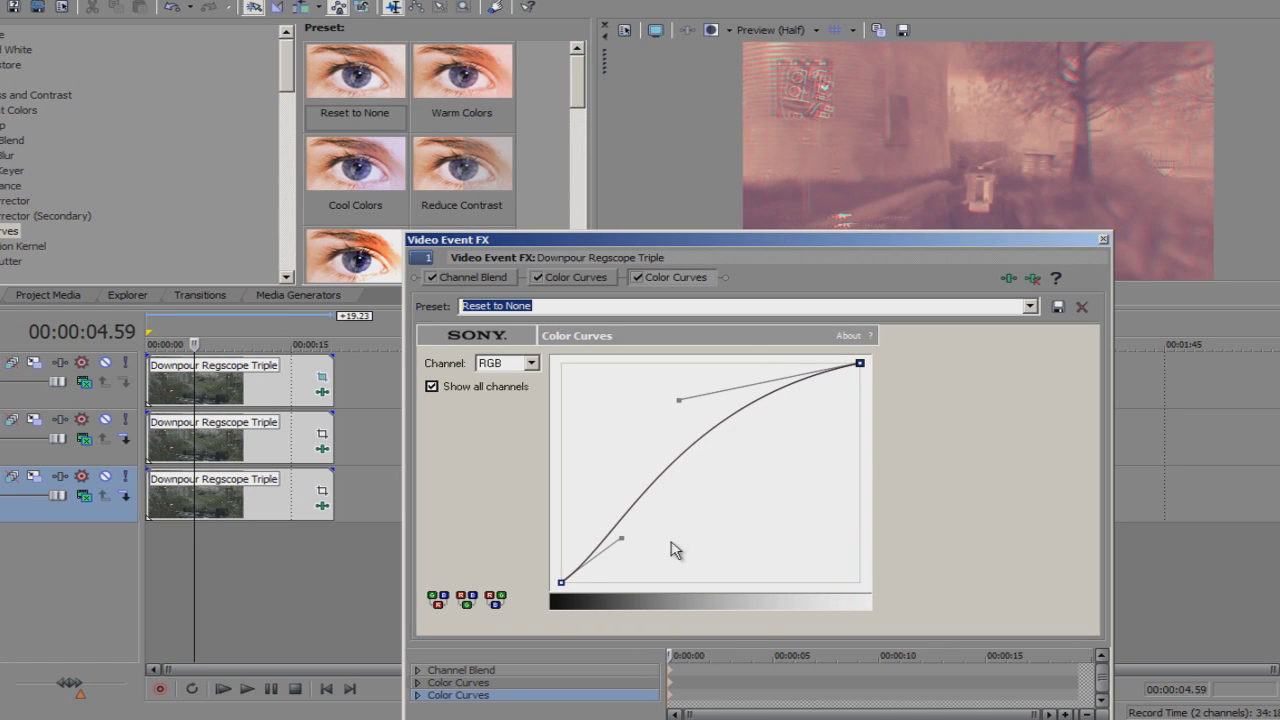
pyautogui.moveTo(621, 537); pyautogui.dragTo(735, 542)
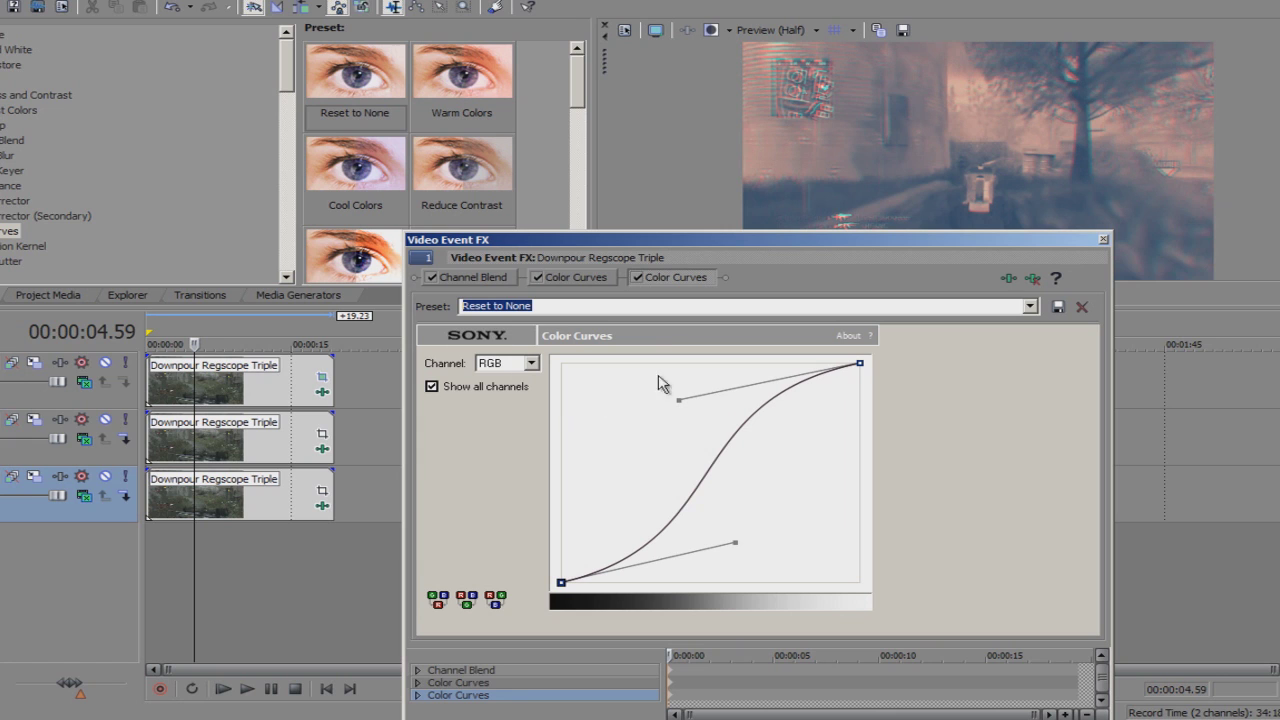
pyautogui.click(1030, 306)
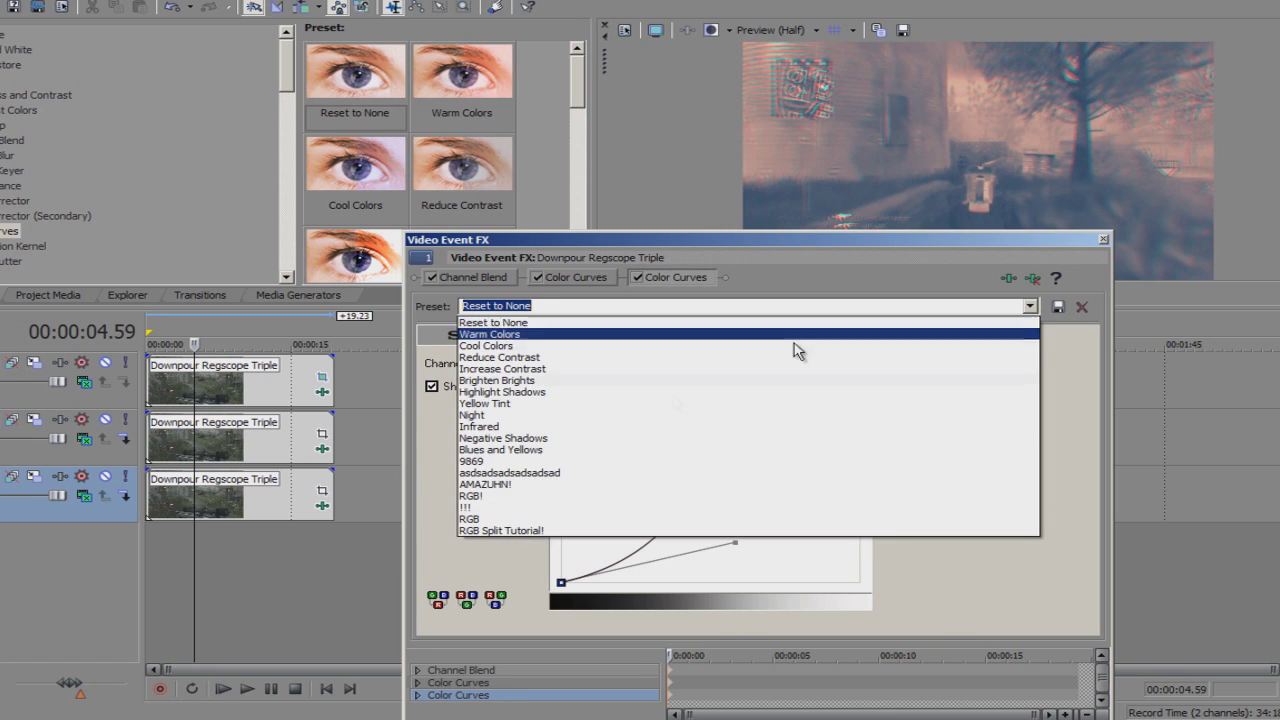
pyautogui.click(588, 531)
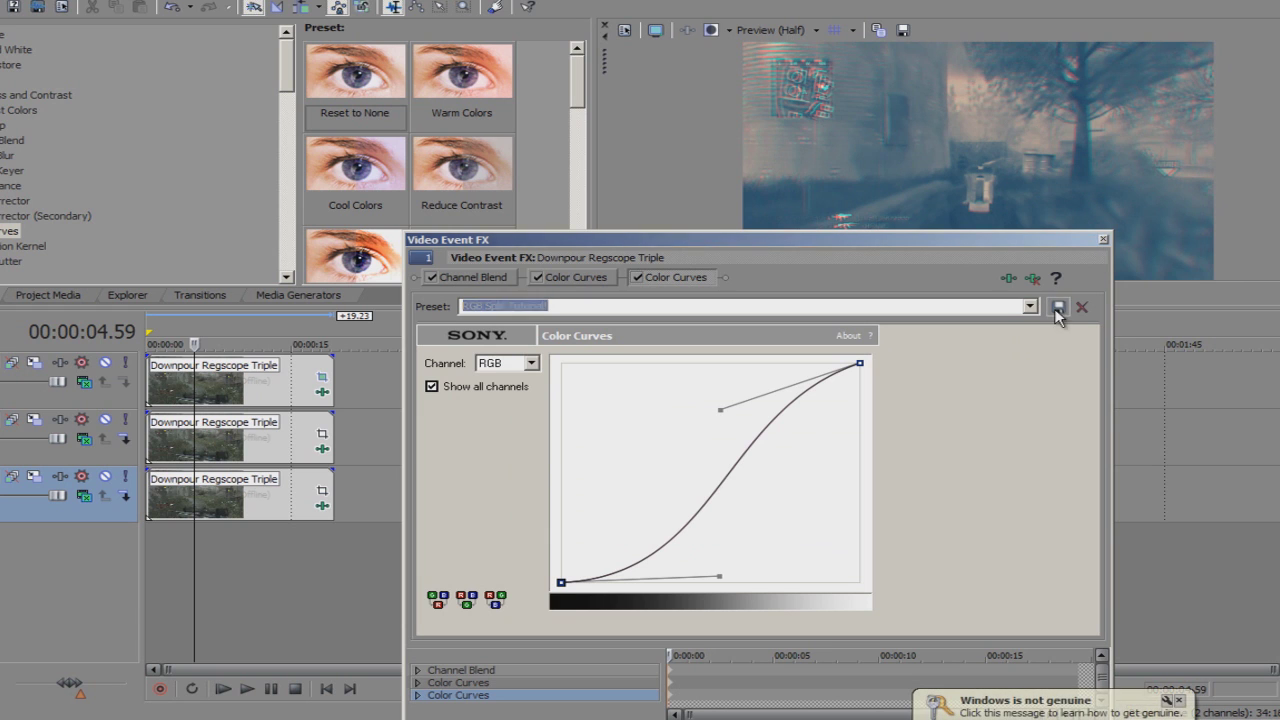
pyautogui.click(1104, 241)
# Apply the RGB Split Tutorial! preset to the middle clip and check the bottom clip's effects
pyautogui.scroll(-5, 580, 150)
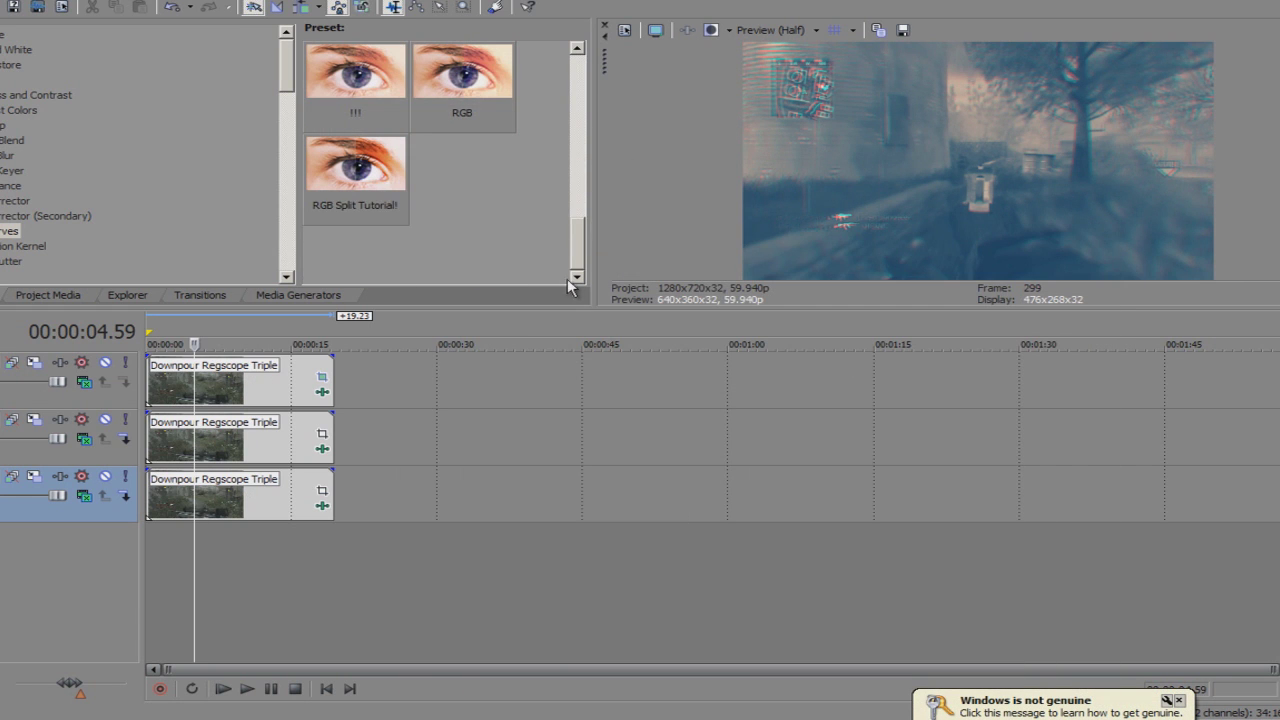
pyautogui.moveTo(358, 208); pyautogui.dragTo(275, 455)
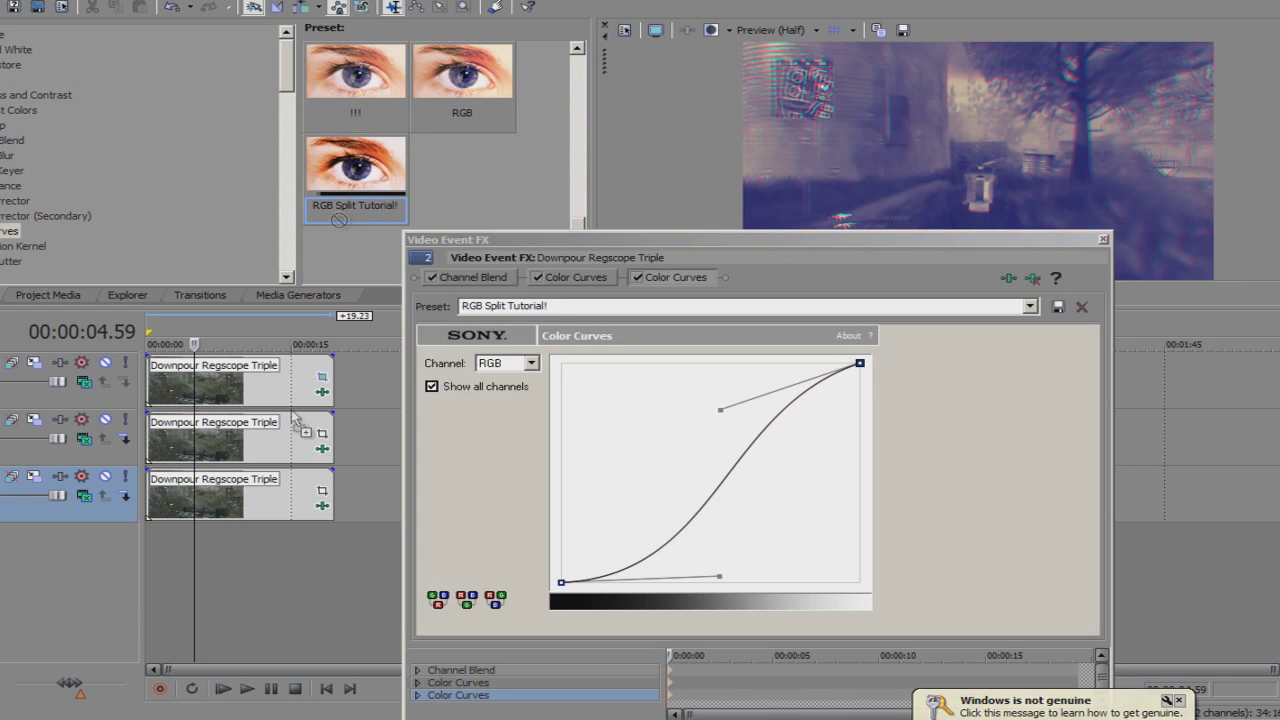
pyautogui.click(252, 506)
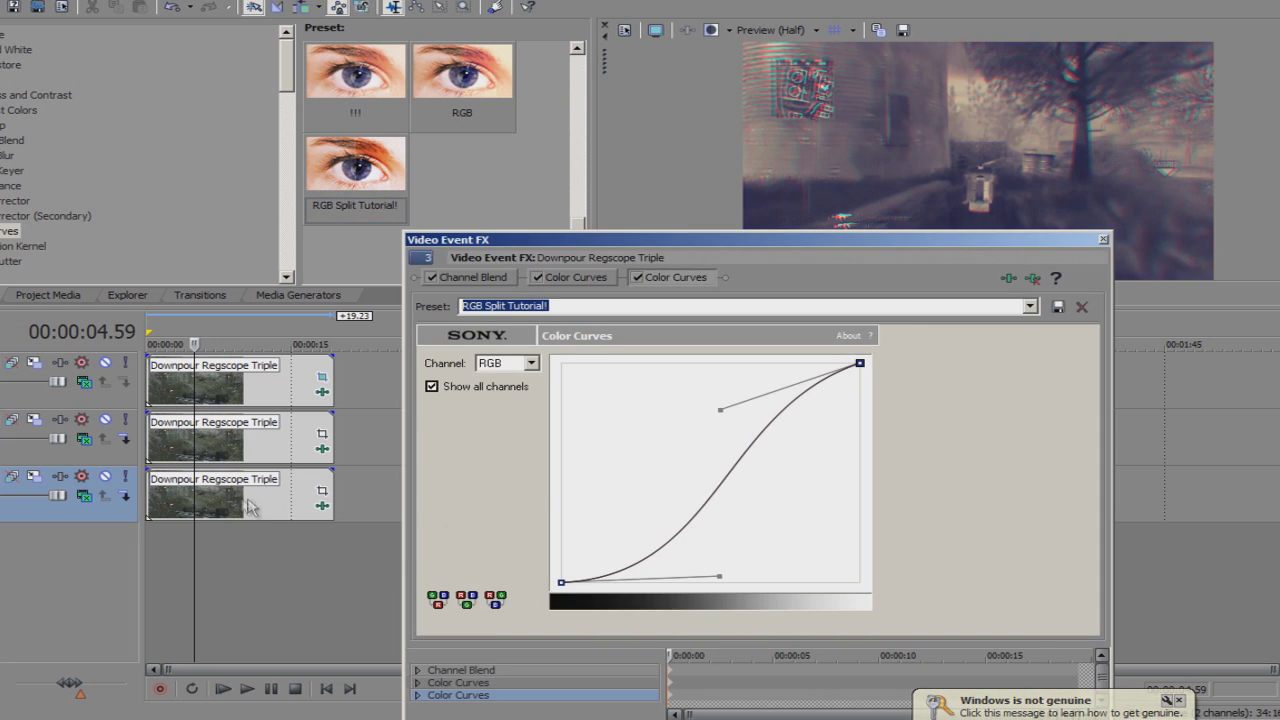
pyautogui.click(1103, 241)
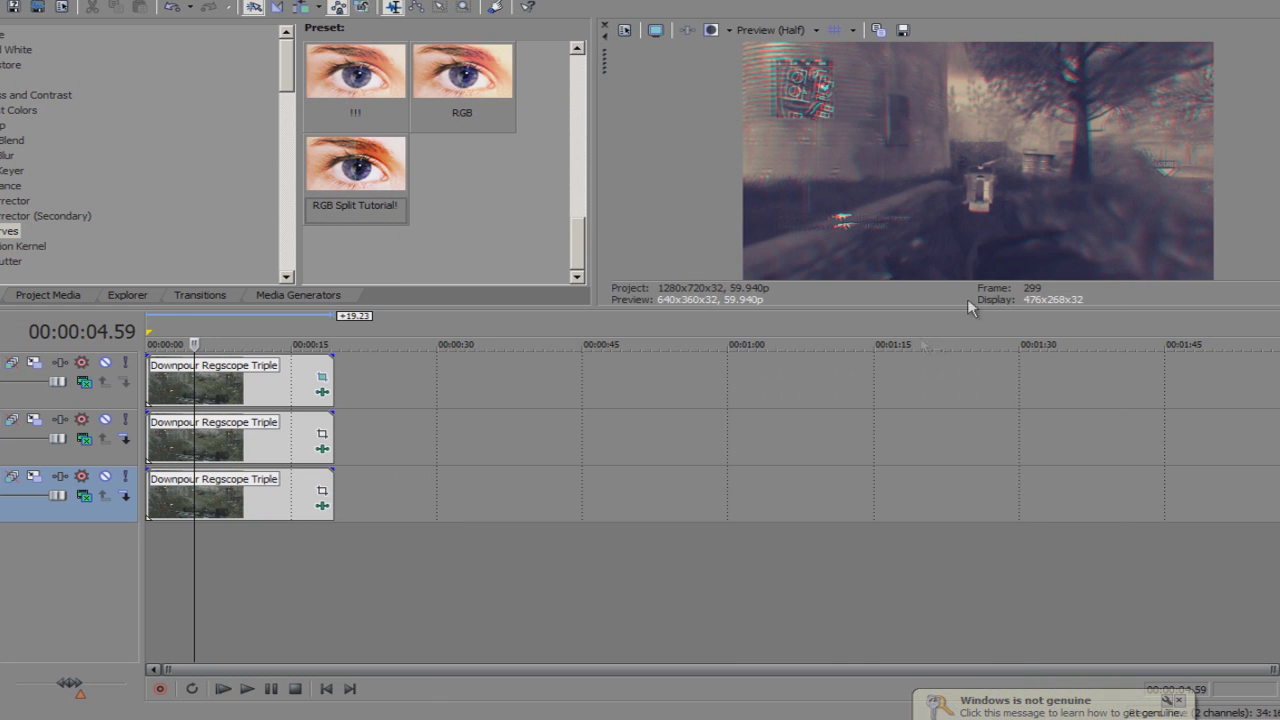
# Scrub the preview between about 4 and 7.3 seconds to check the RGB split
pyautogui.click(197, 392)
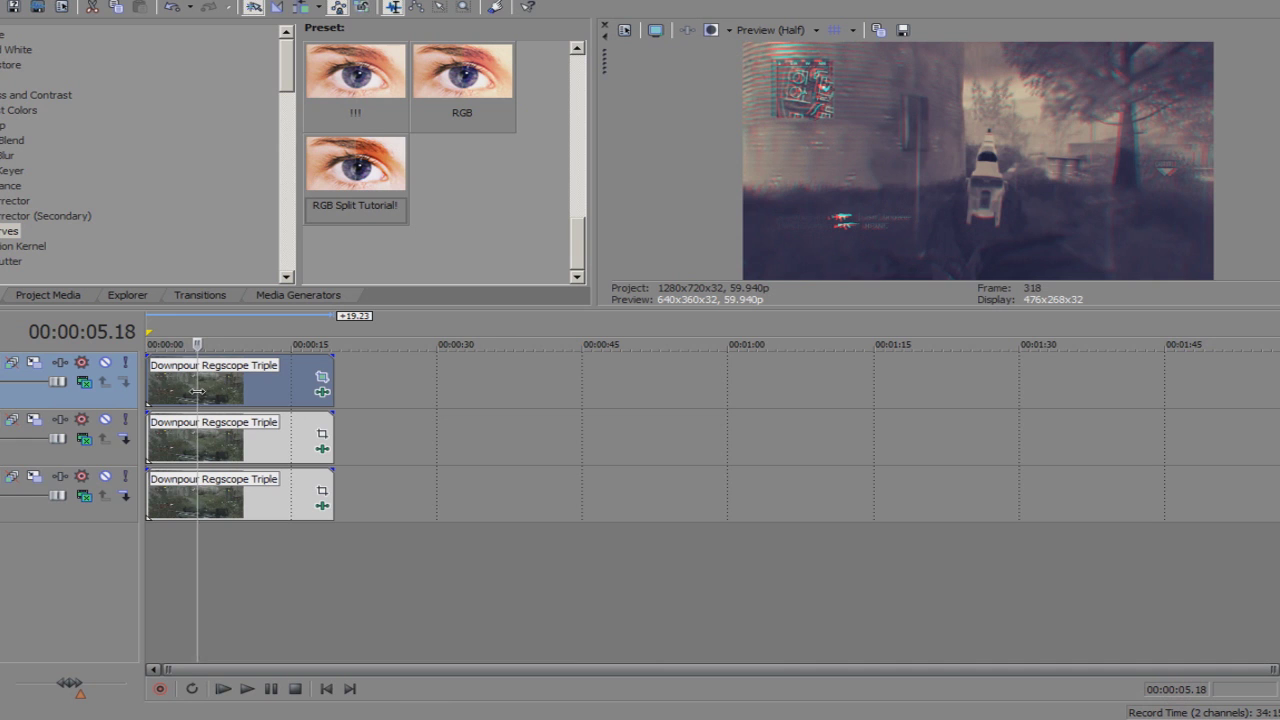
pyautogui.click(197, 400)
pyautogui.click(192, 398)
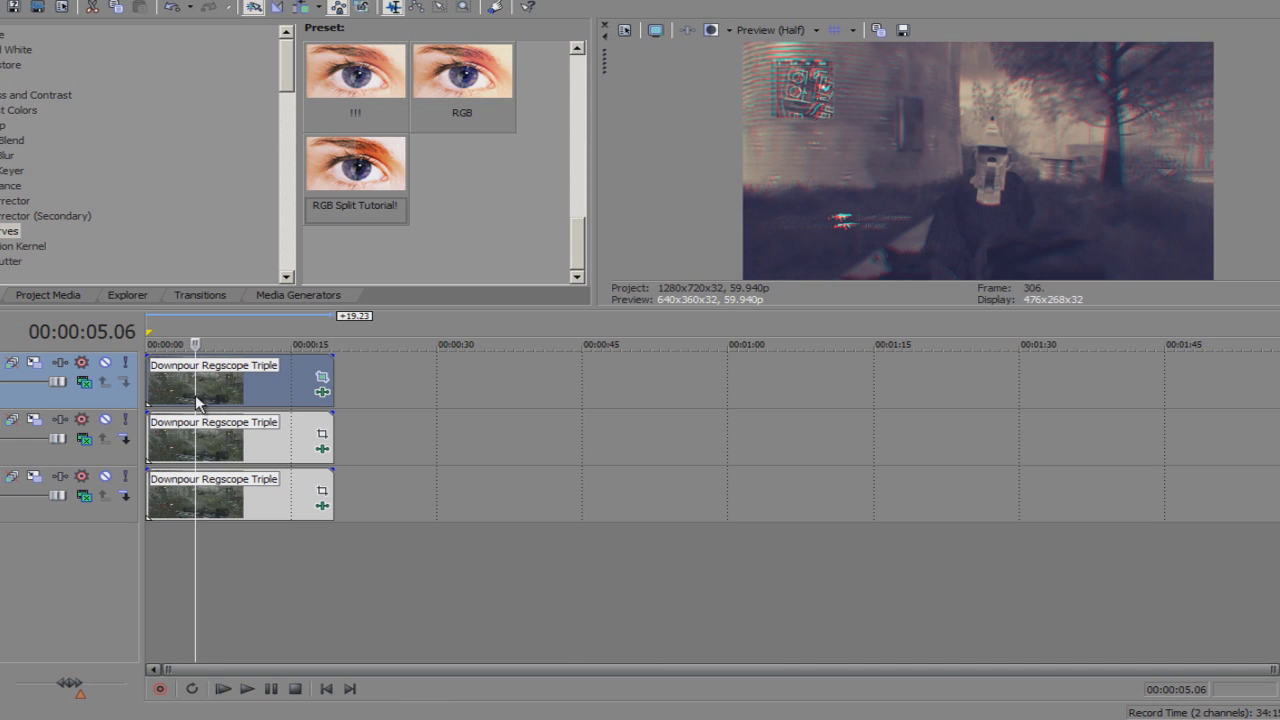
pyautogui.scroll(3, 192, 398)
pyautogui.click(280, 405)
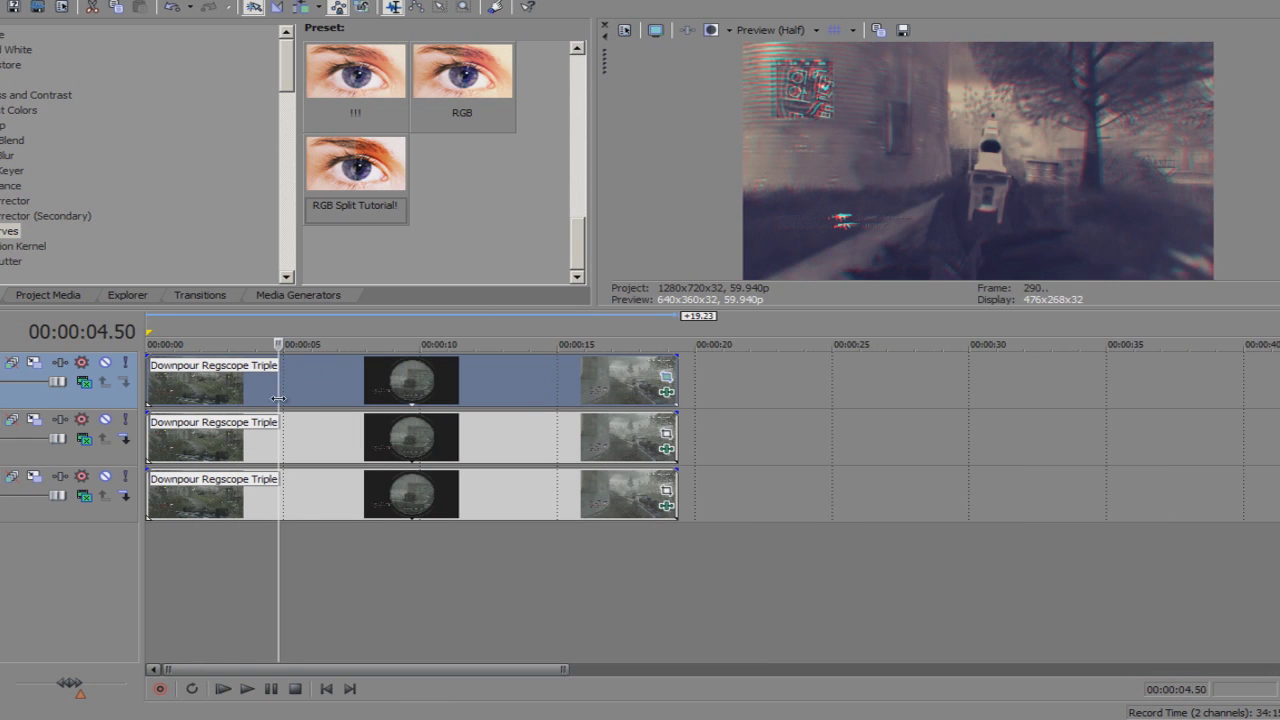
pyautogui.click(284, 408)
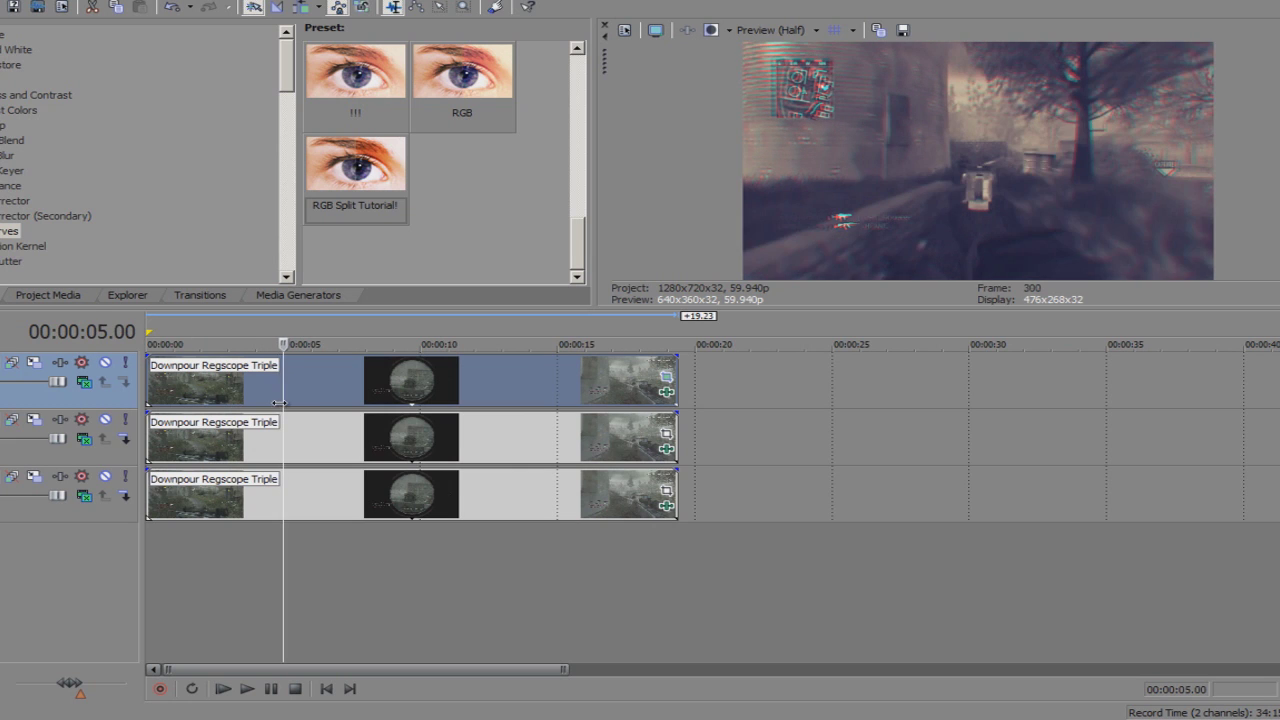
pyautogui.click(279, 405)
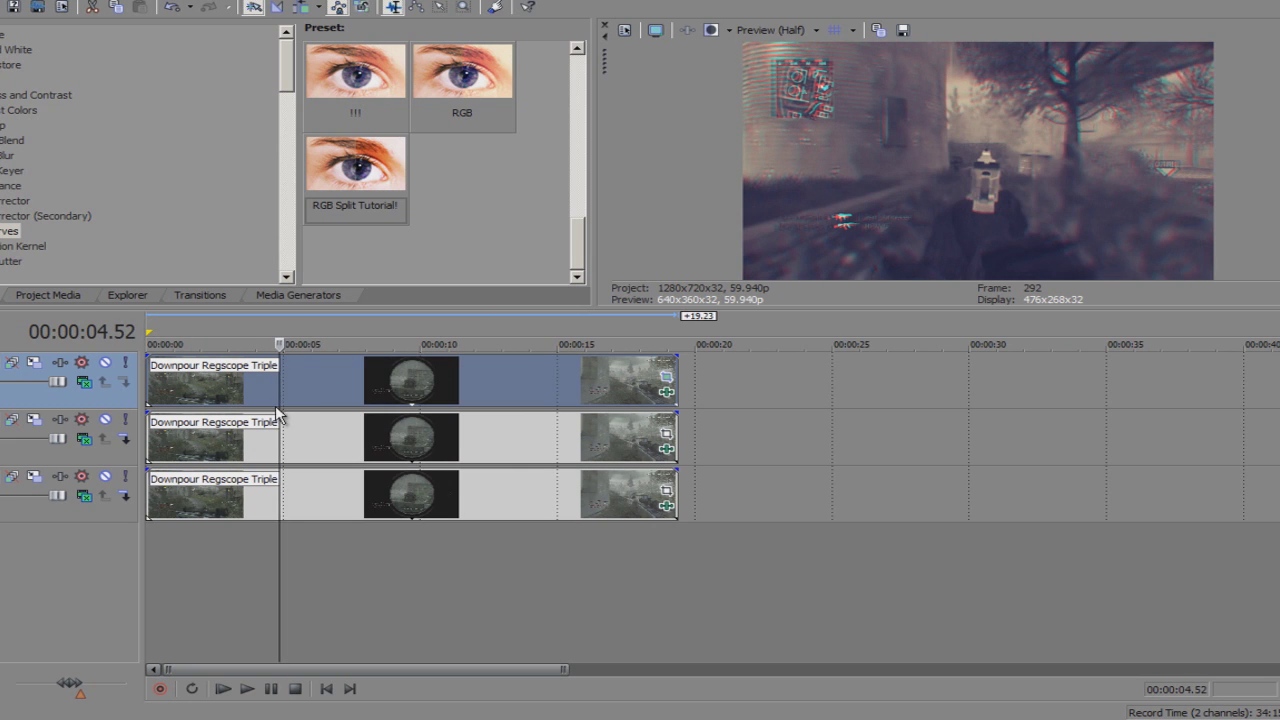
pyautogui.click(275, 409)
pyautogui.click(271, 409)
pyautogui.click(263, 412)
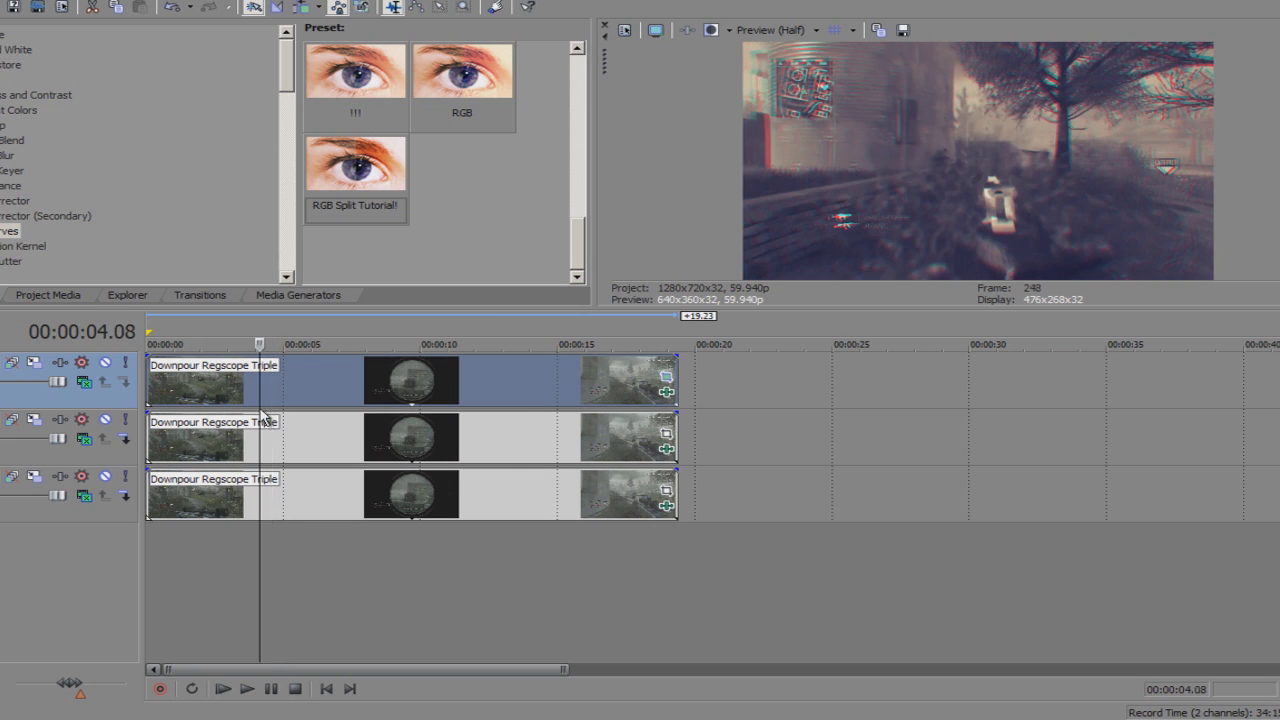
pyautogui.click(314, 409)
pyautogui.click(352, 411)
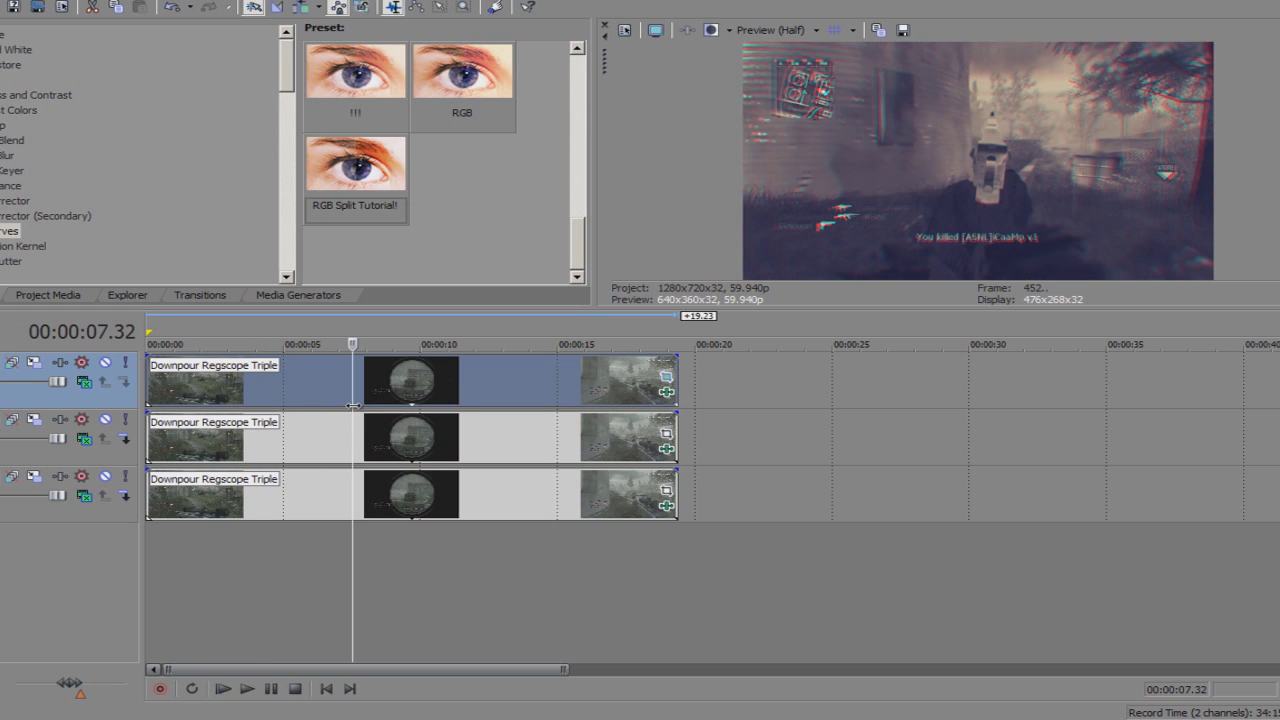
# Scrub back from 15 seconds, park at 00:00:05.11, and show the Color Corrector presets
pyautogui.click(561, 379)
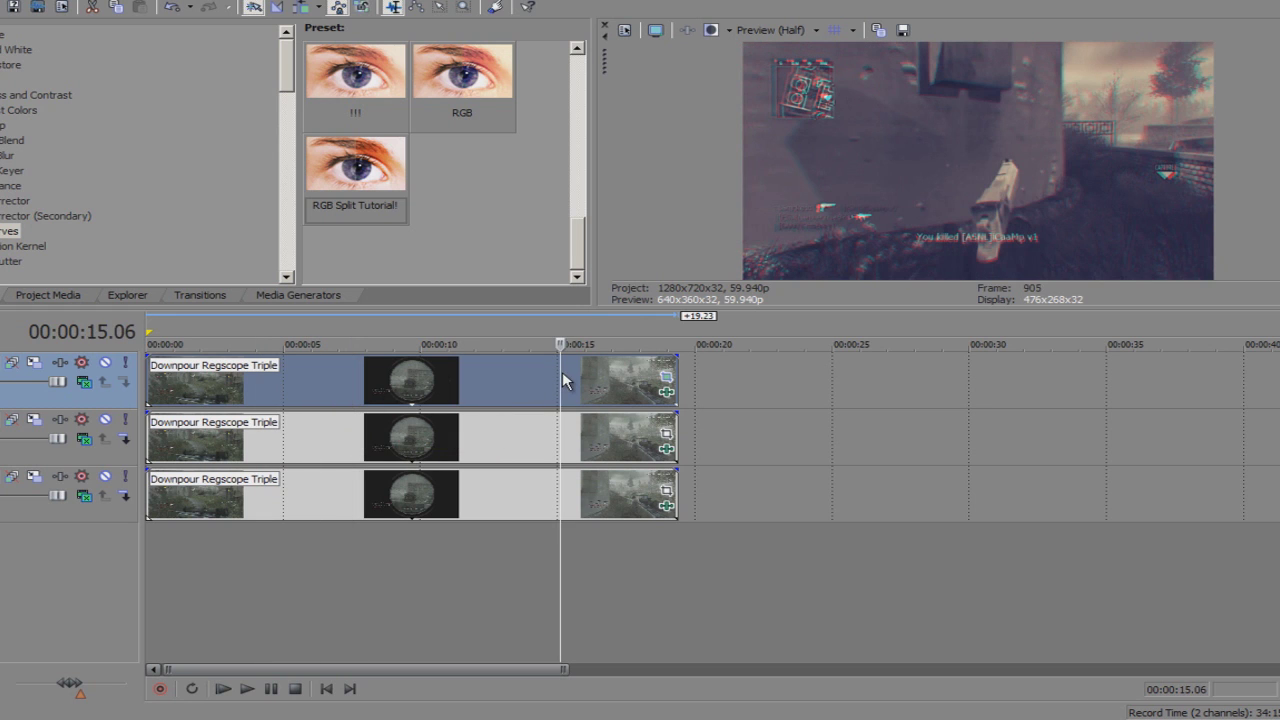
pyautogui.click(524, 395)
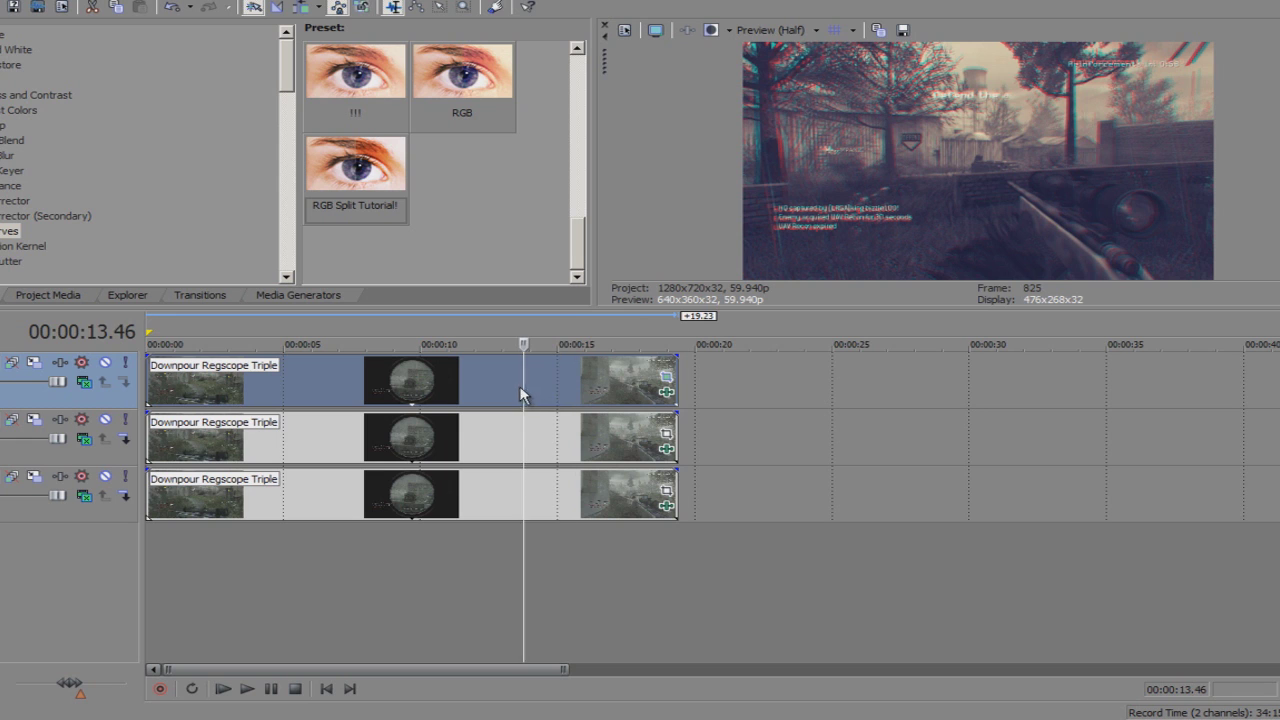
pyautogui.click(450, 397)
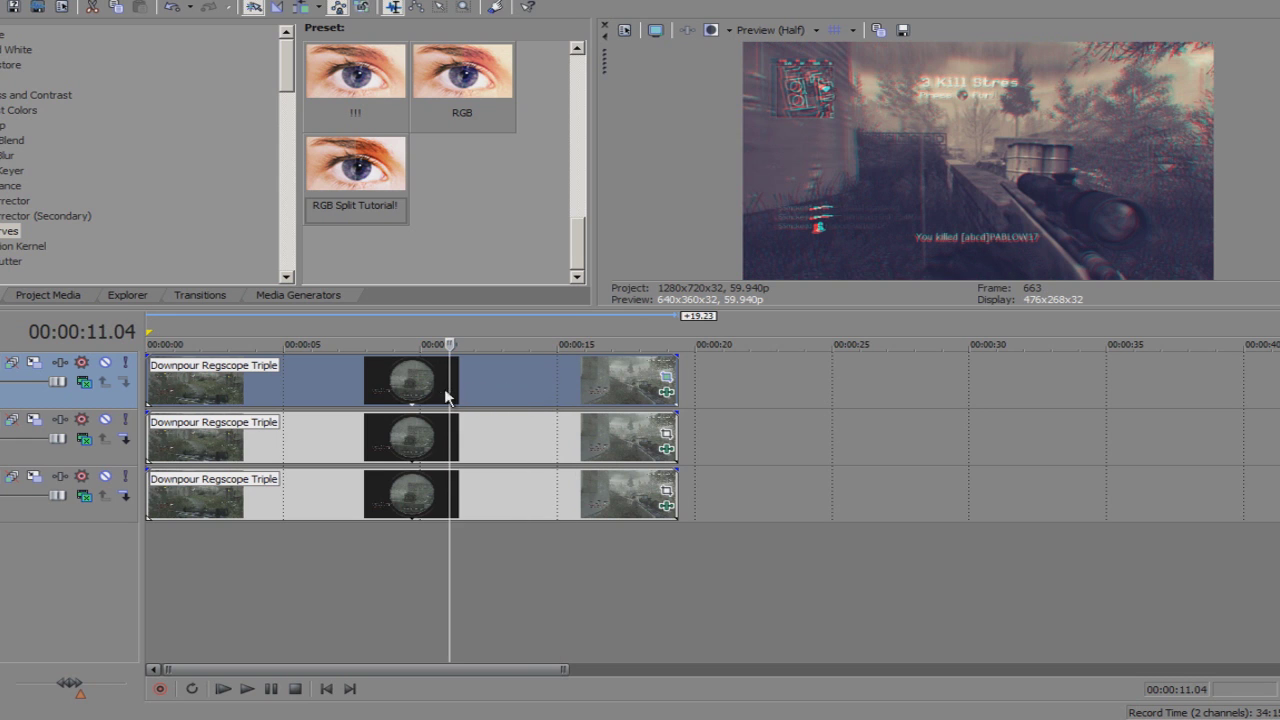
pyautogui.click(414, 397)
pyautogui.click(322, 396)
pyautogui.click(261, 397)
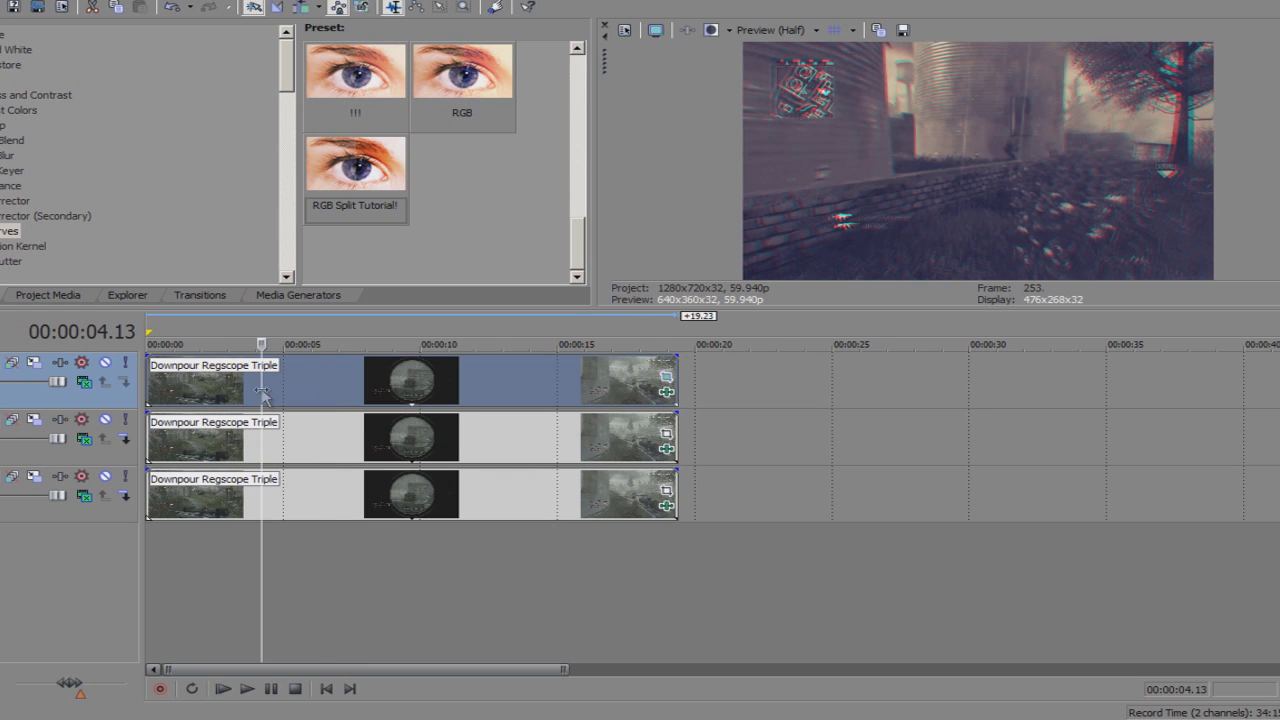
pyautogui.click(225, 396)
pyautogui.click(270, 395)
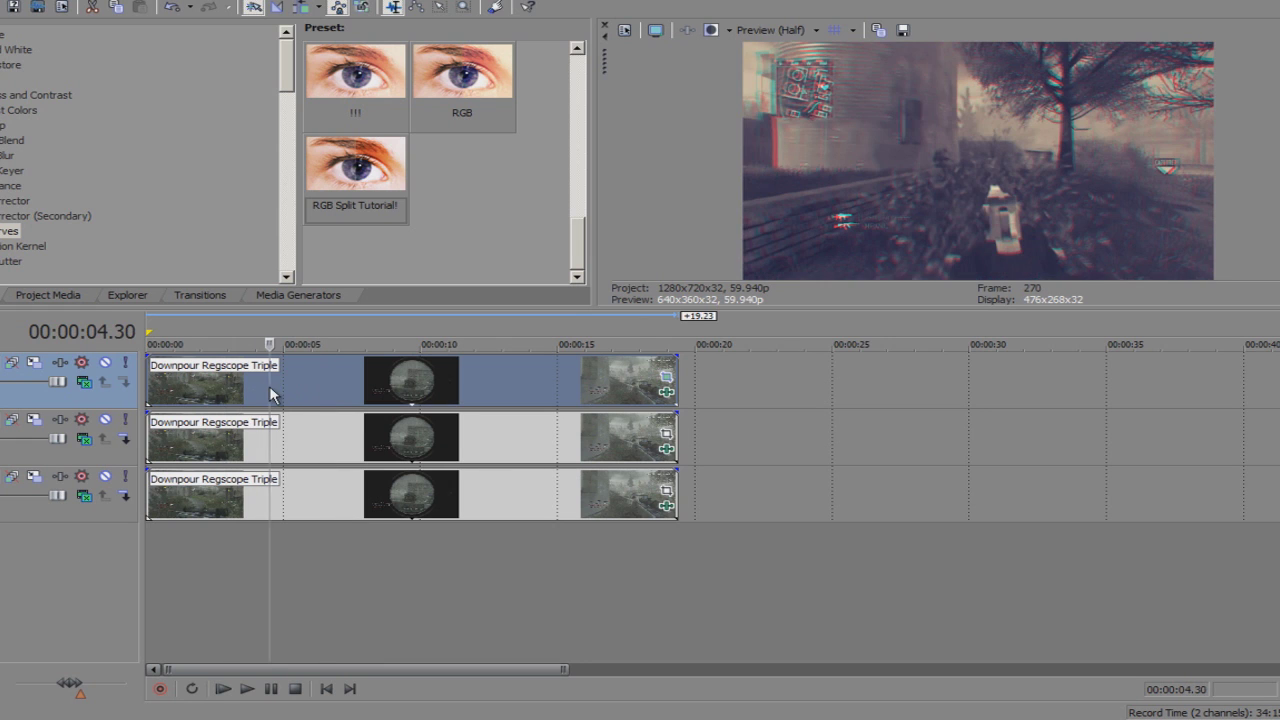
pyautogui.click(260, 396)
pyautogui.click(277, 395)
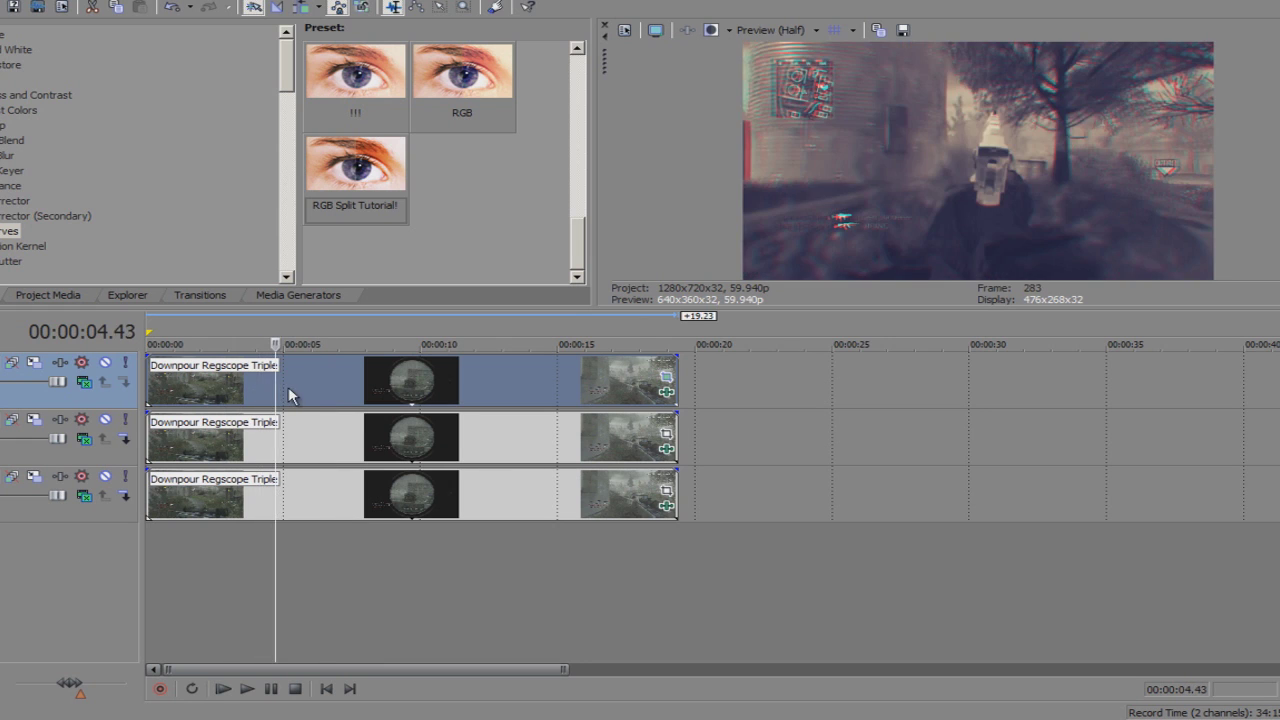
pyautogui.click(289, 395)
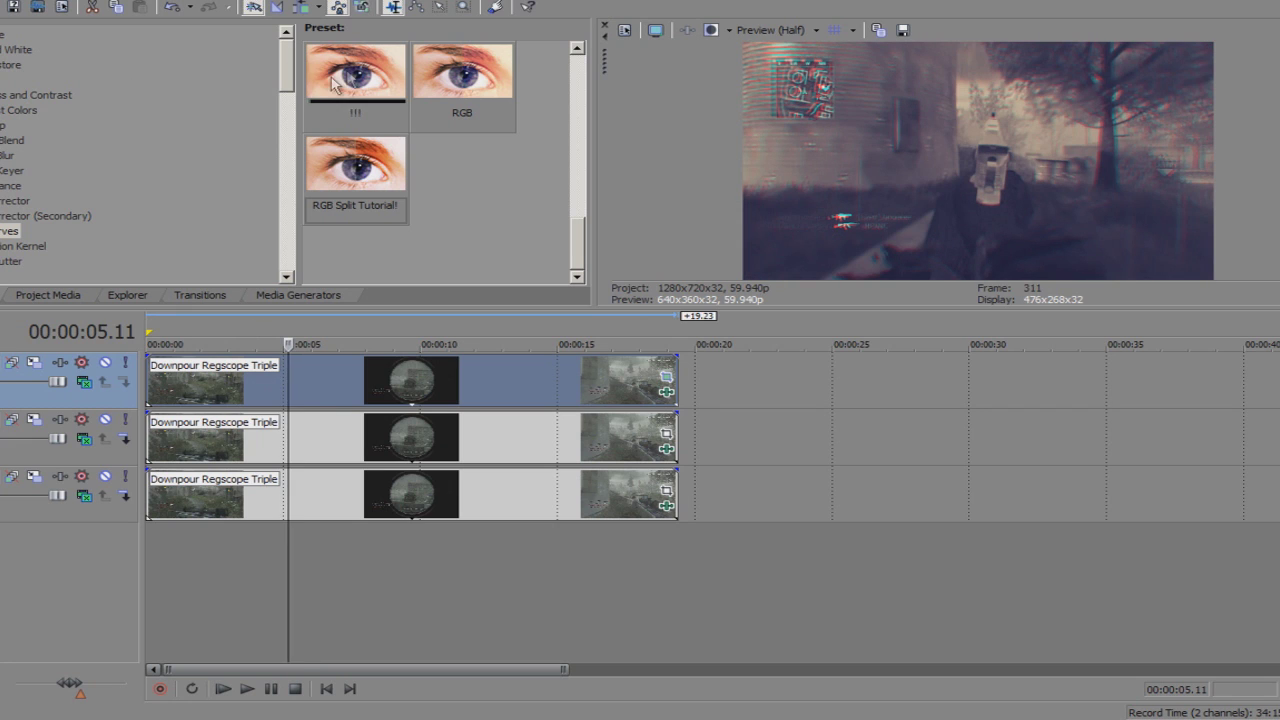
pyautogui.click(16, 200)
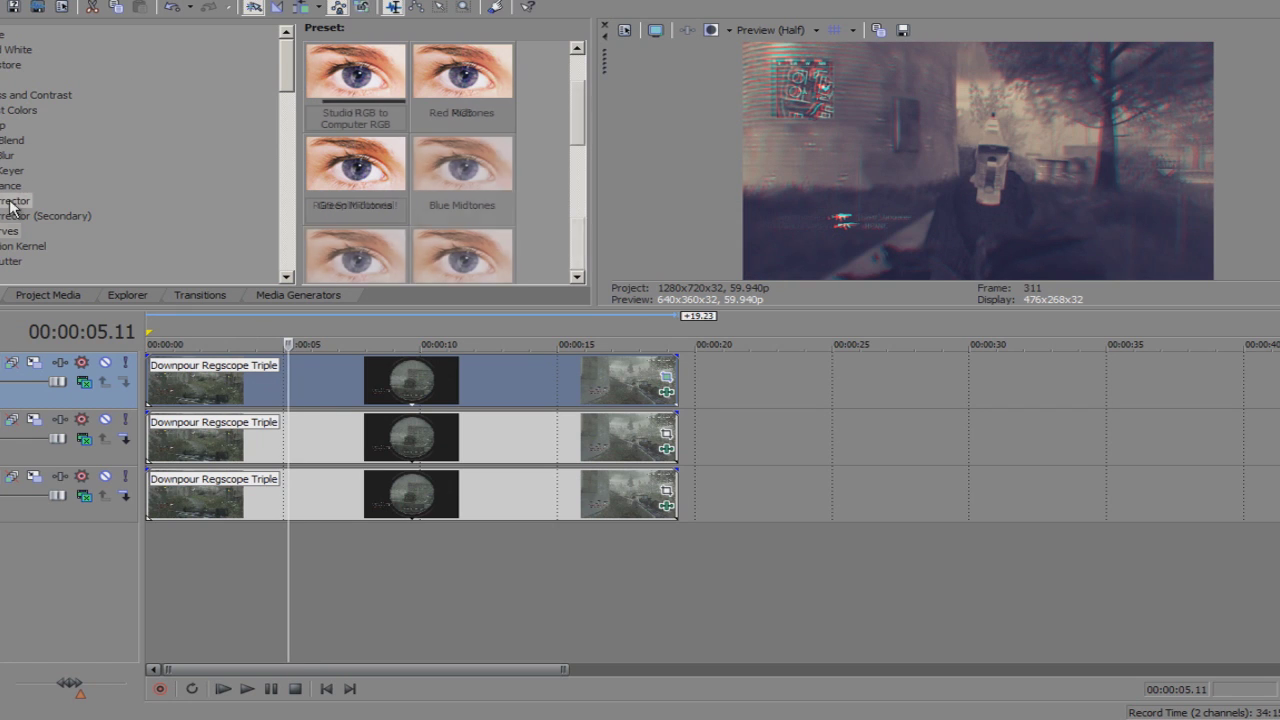
# Apply the Studio RGB to Computer RGB correction to the top and third track clips
pyautogui.scroll(1, 517, 146)
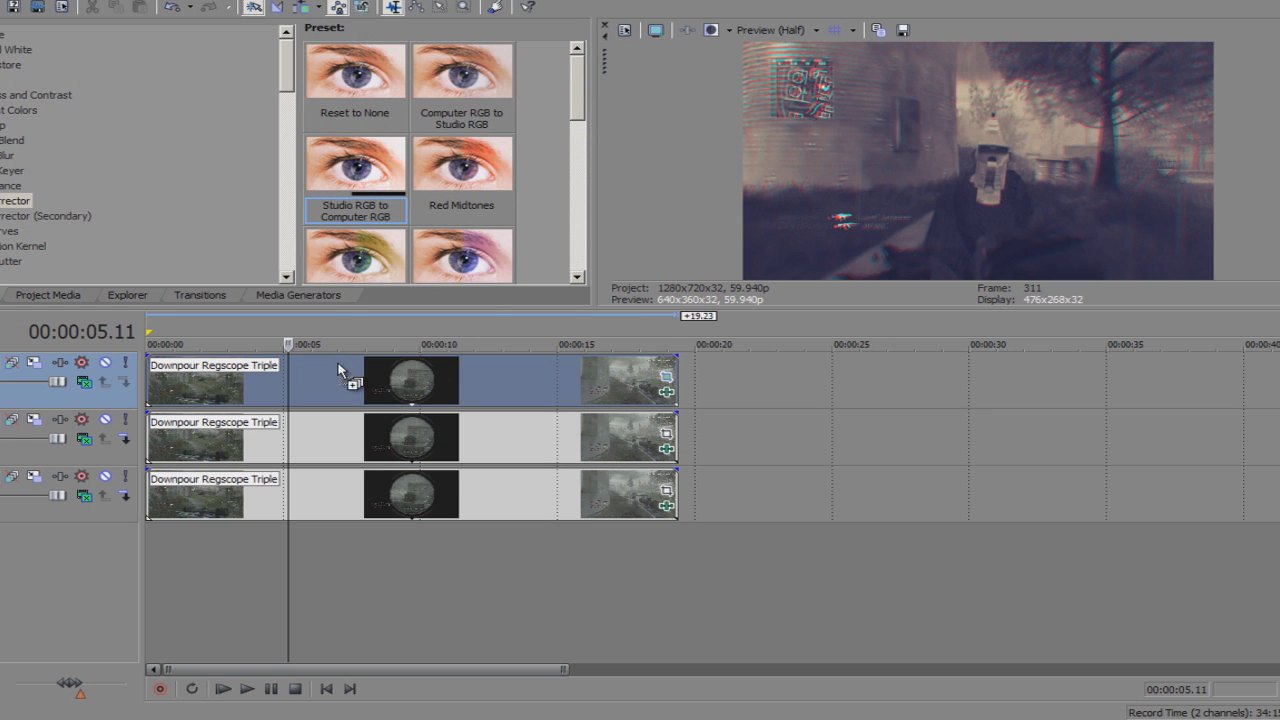
pyautogui.moveTo(338, 370); pyautogui.dragTo(340, 372)
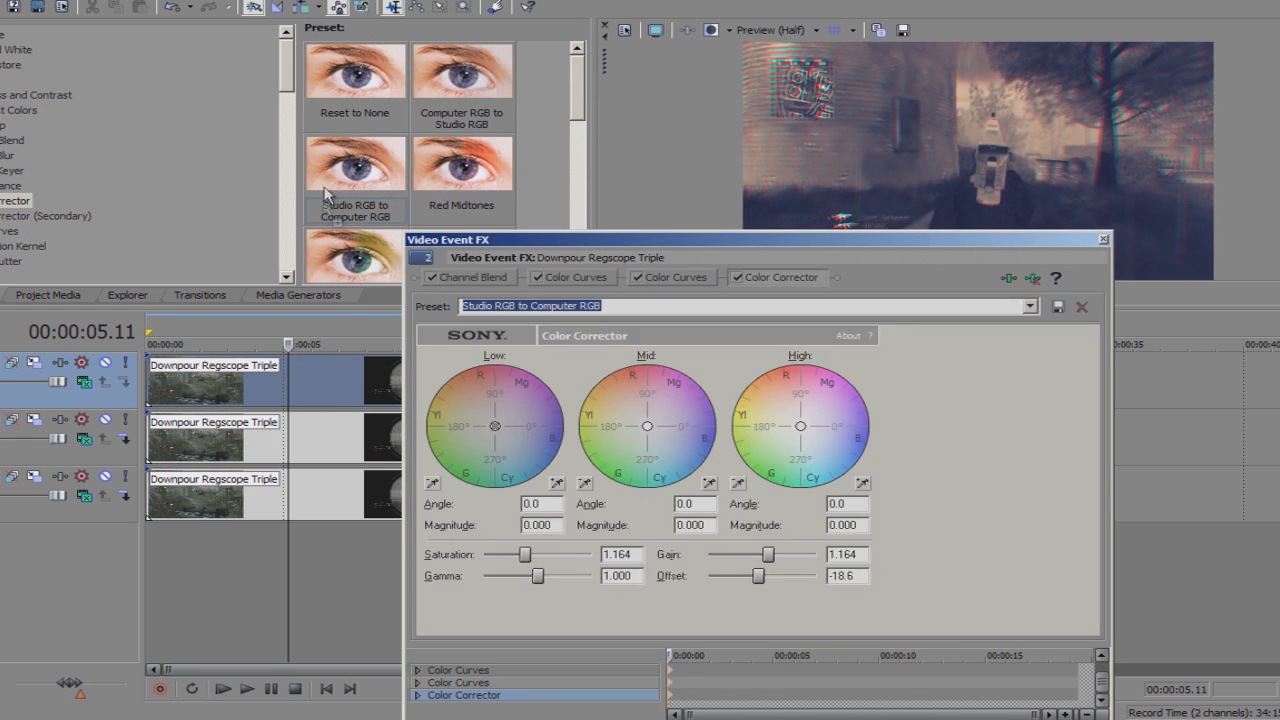
pyautogui.moveTo(325, 193); pyautogui.dragTo(286, 491)
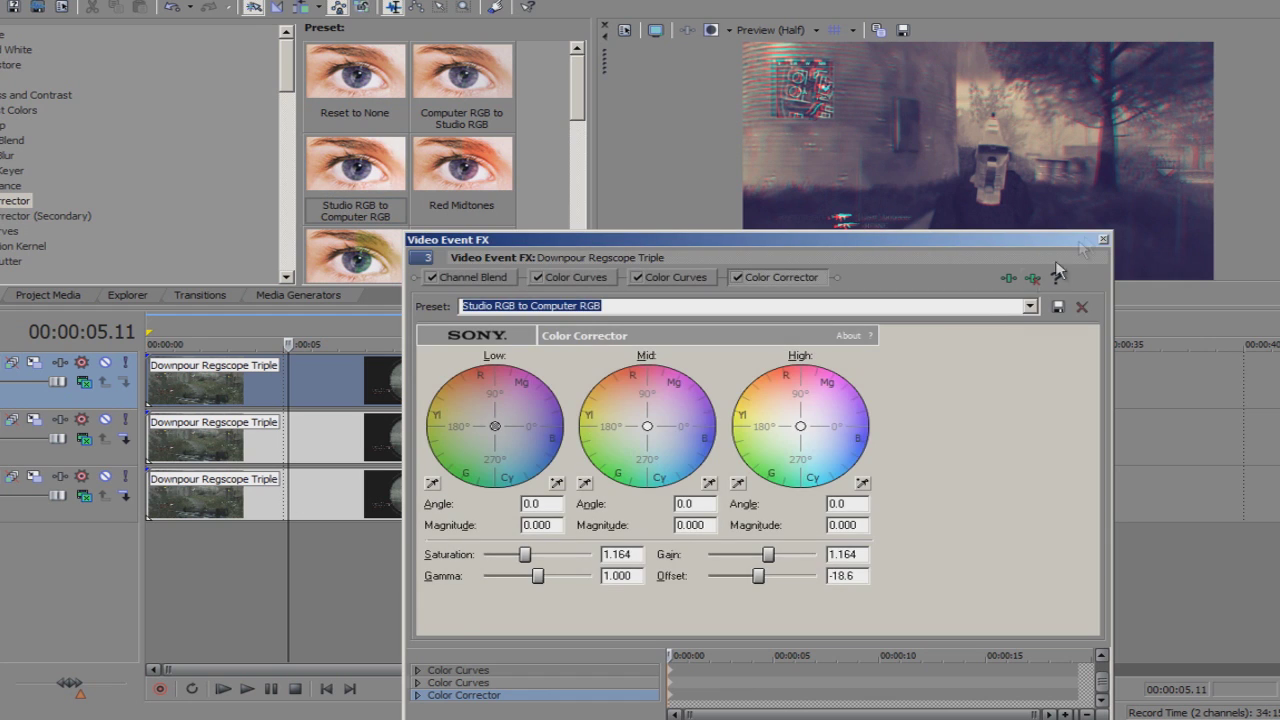
pyautogui.click(1103, 239)
# Browse the MisFire presets, then show the Soft Contrast presets
pyautogui.moveTo(292, 58); pyautogui.dragTo(290, 147)
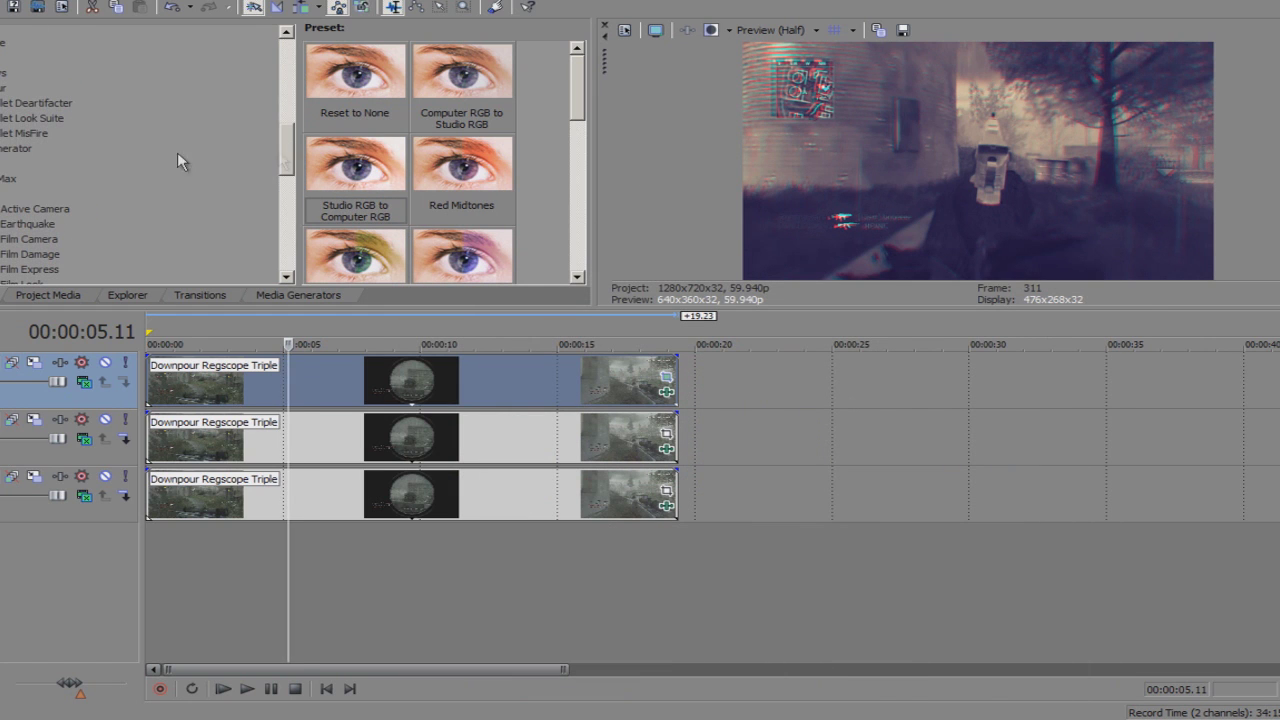
pyautogui.click(37, 134)
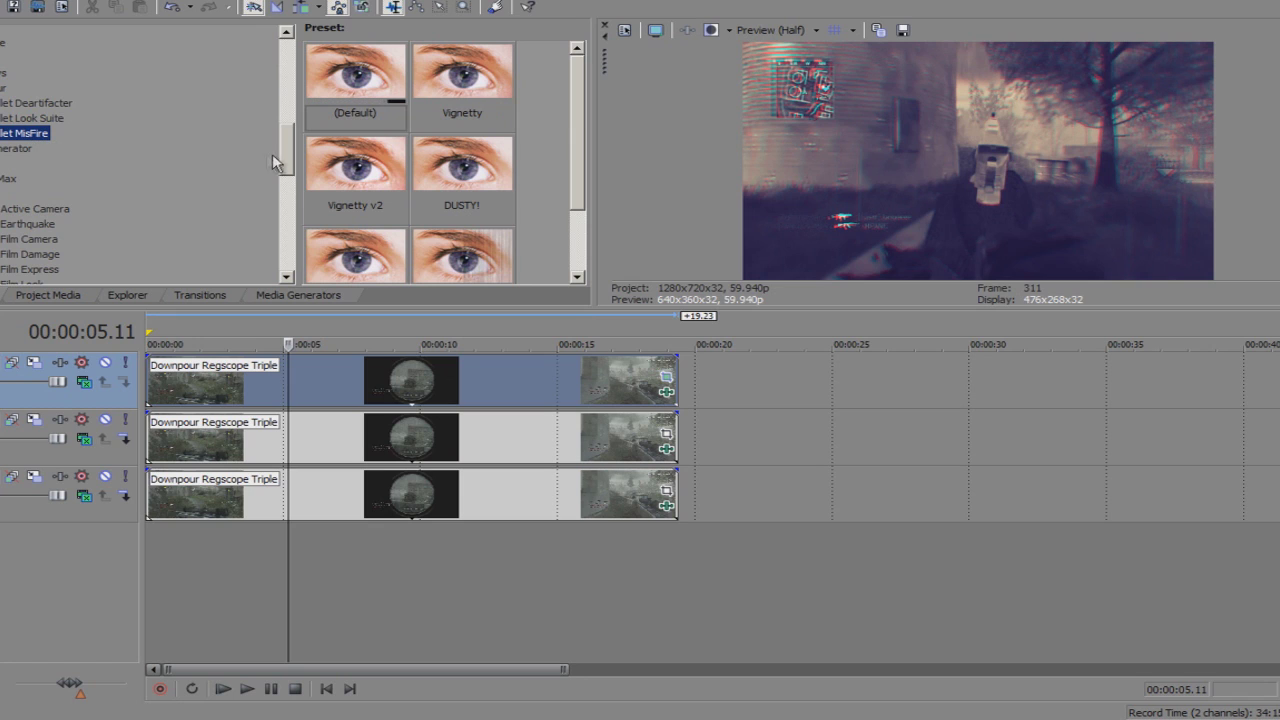
pyautogui.moveTo(290, 157); pyautogui.dragTo(268, 281)
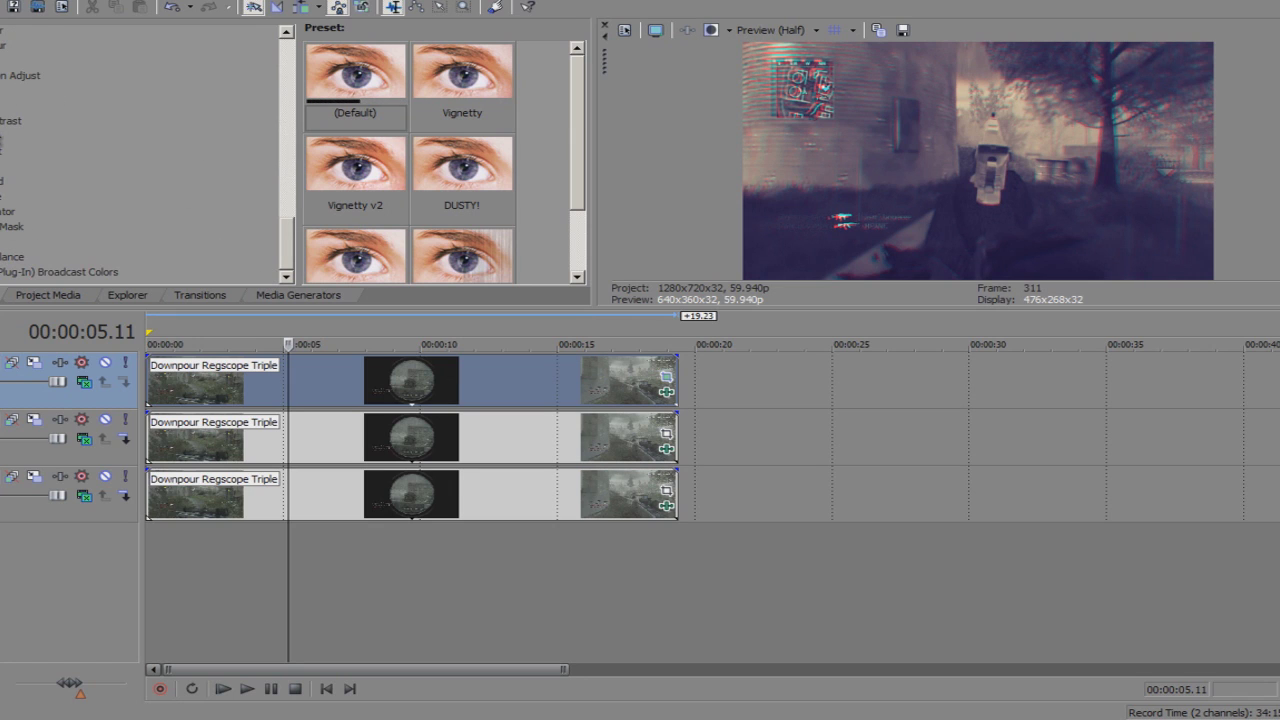
pyautogui.click(6, 121)
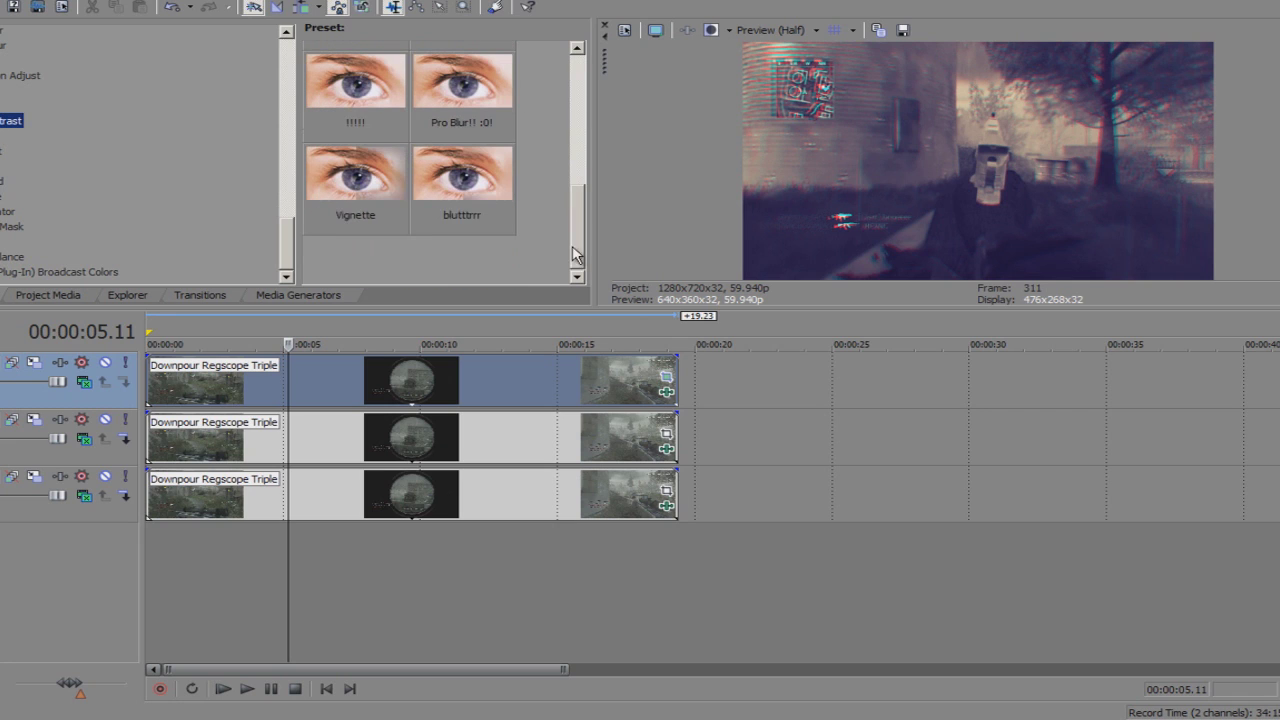
pyautogui.scroll(-1, 576, 255)
# Add a Soft Contrast vignette to the top clip: black exterior, strength 41.71, softness 46.77
pyautogui.moveTo(345, 180); pyautogui.dragTo(194, 382)
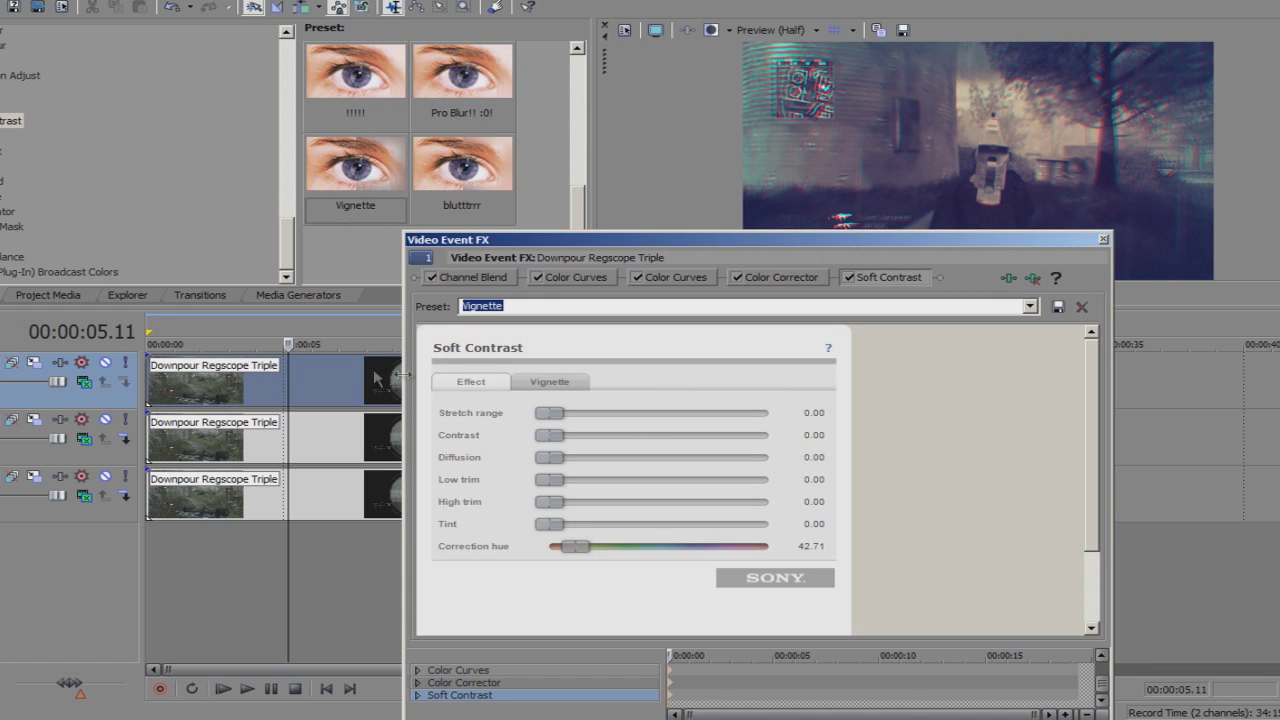
pyautogui.click(549, 381)
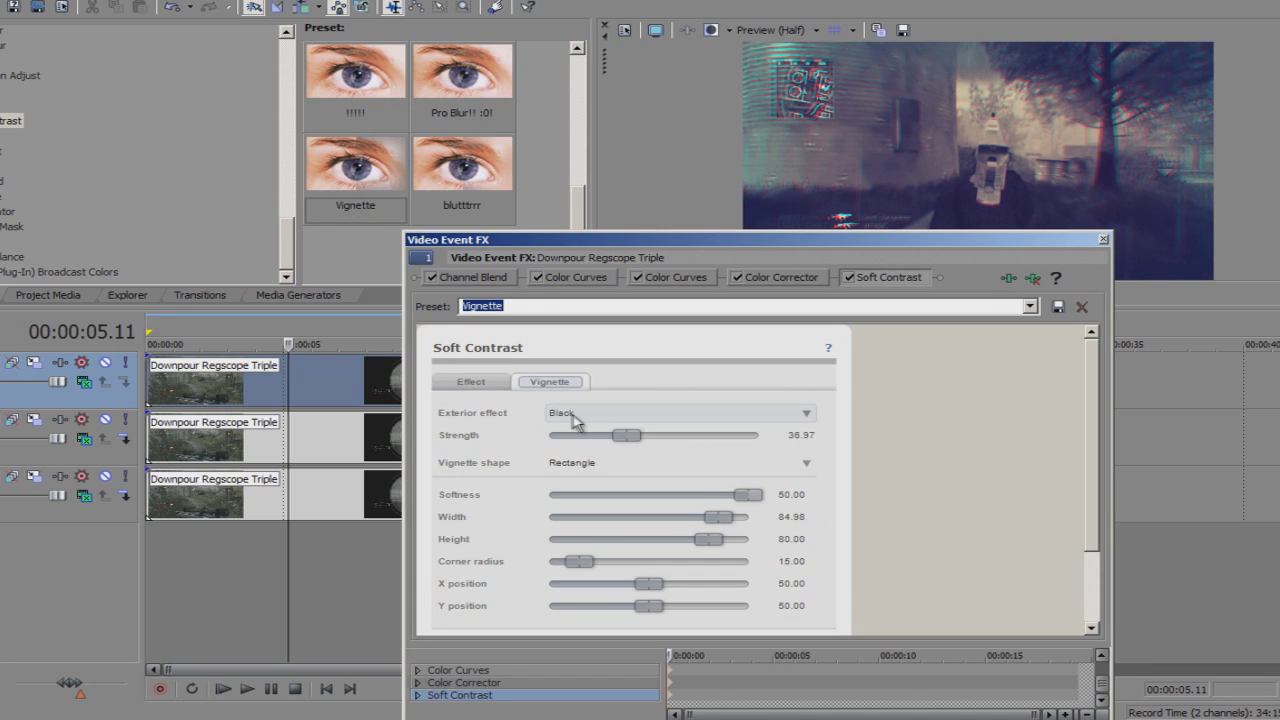
pyautogui.click(471, 382)
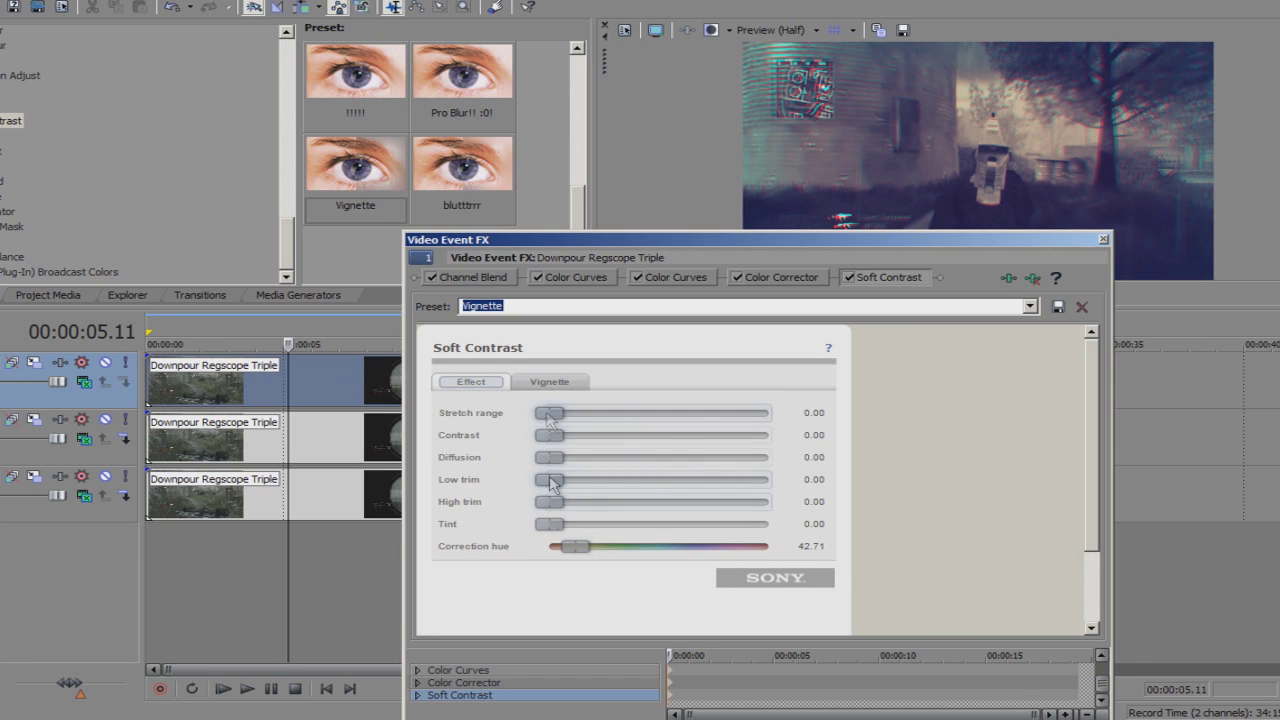
pyautogui.click(549, 381)
pyautogui.click(576, 413)
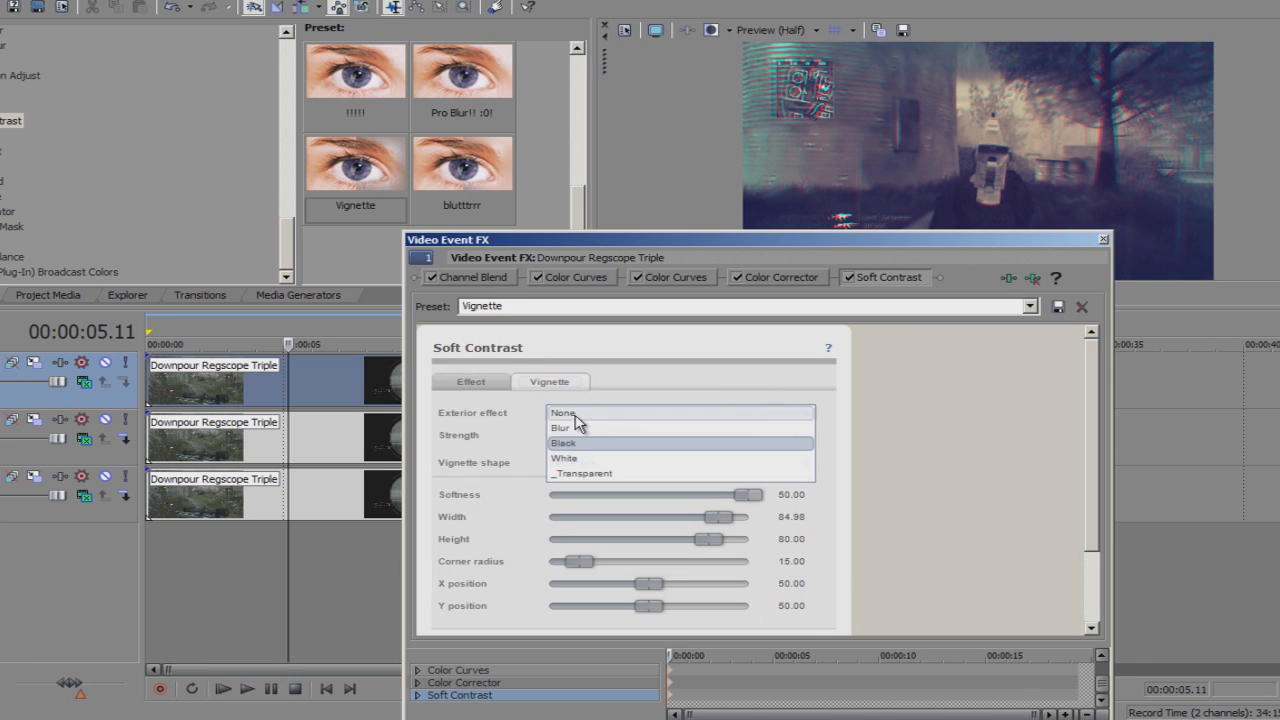
pyautogui.click(578, 443)
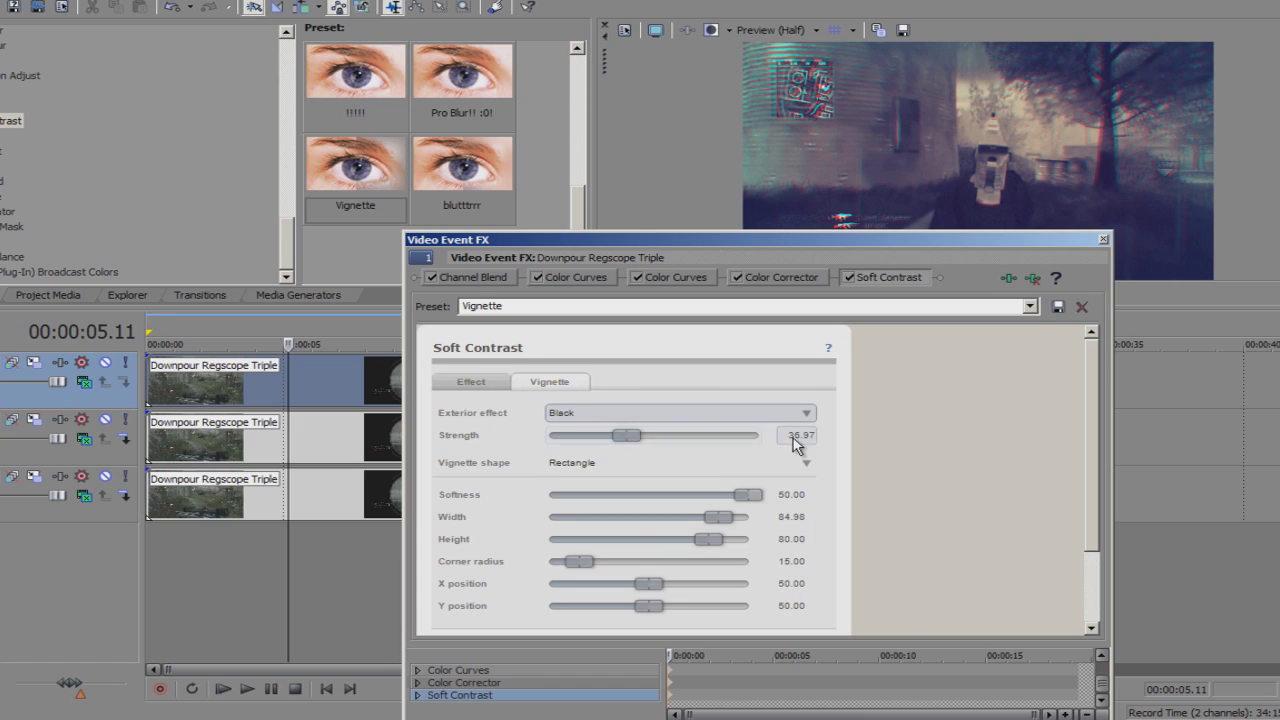
pyautogui.click(632, 446)
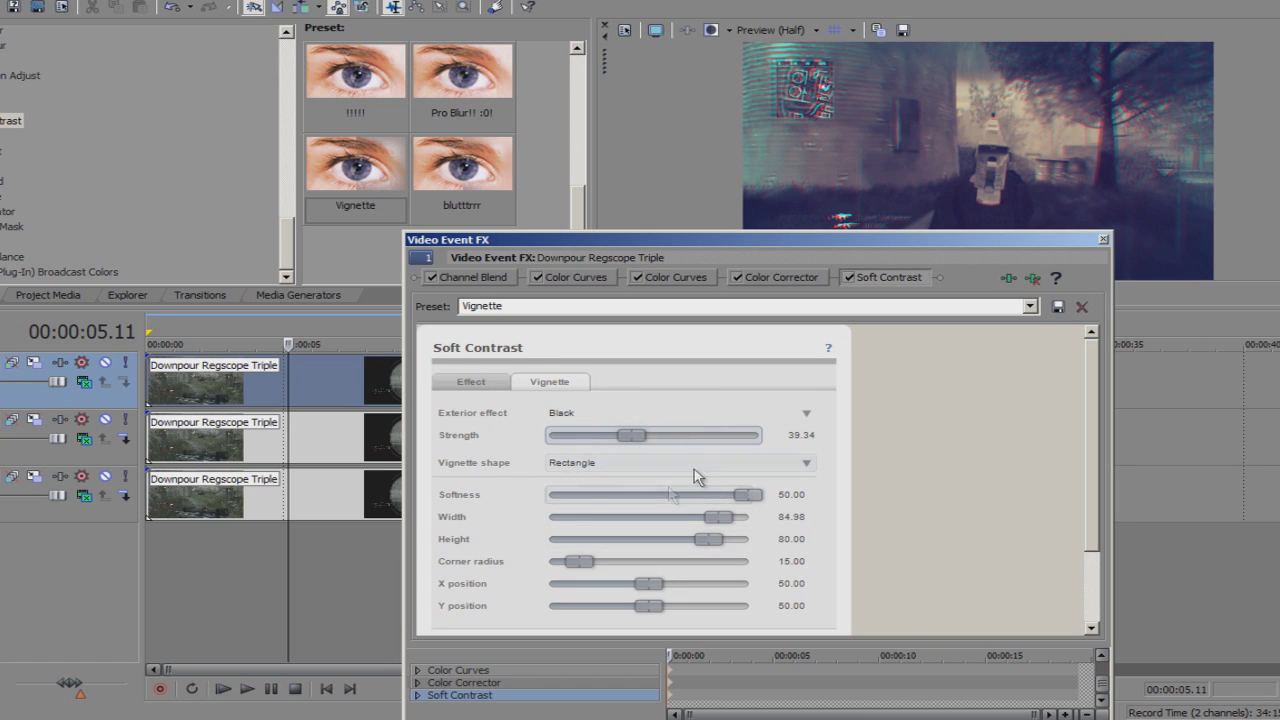
pyautogui.moveTo(635, 435); pyautogui.dragTo(639, 434)
pyautogui.moveTo(748, 494); pyautogui.dragTo(733, 505)
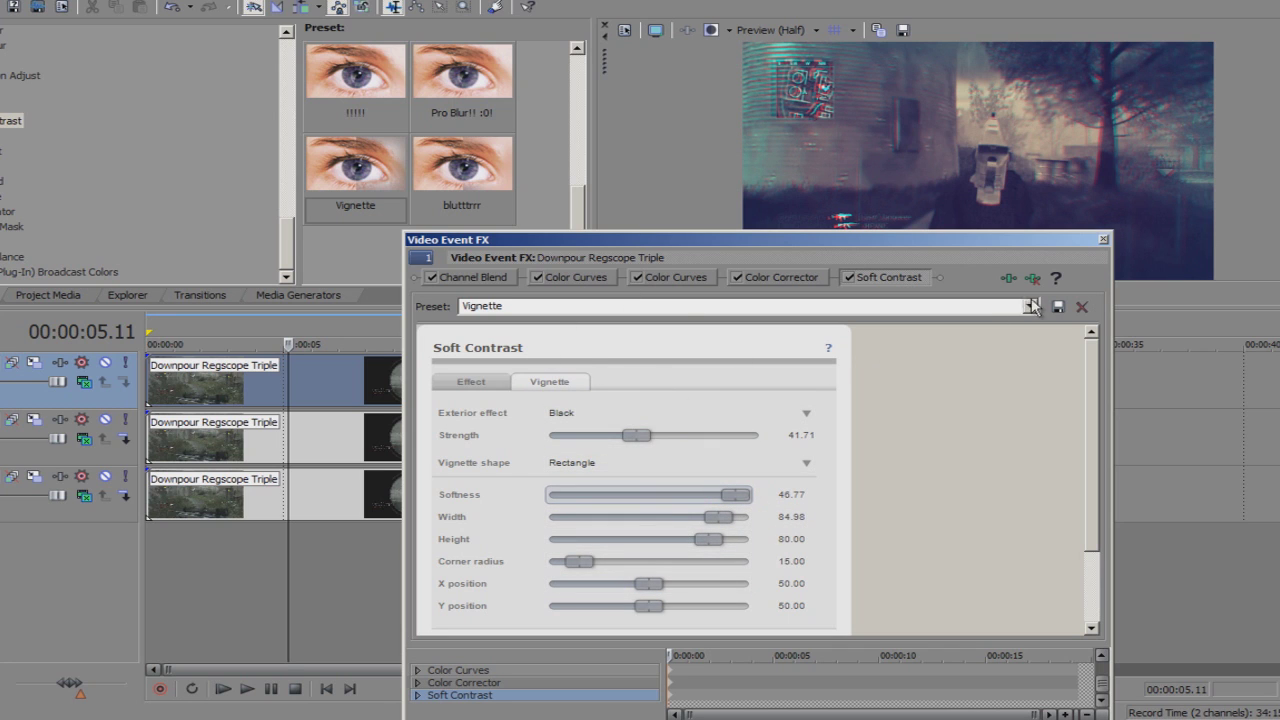
pyautogui.click(1103, 239)
# Apply the Vignette preset to the lower clips and scroll the presets up to Warm Vignette through Blur!
pyautogui.moveTo(356, 180); pyautogui.dragTo(378, 448)
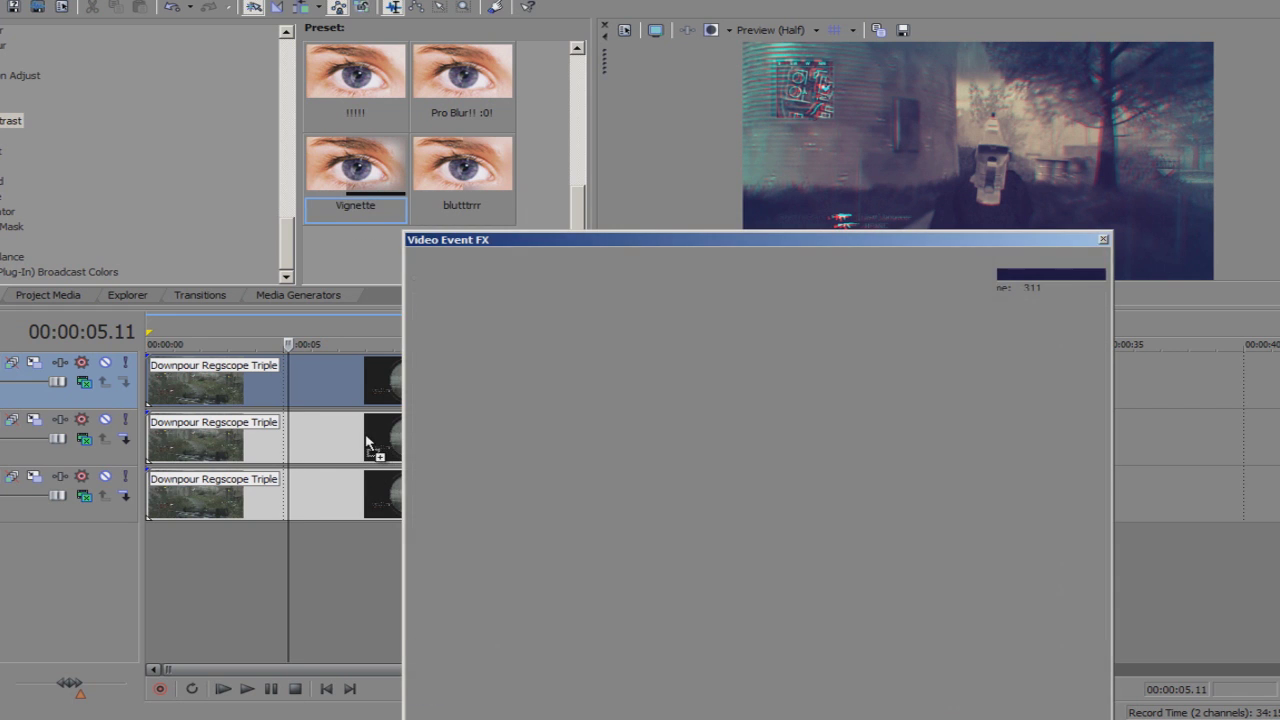
pyautogui.moveTo(349, 243); pyautogui.dragTo(306, 468)
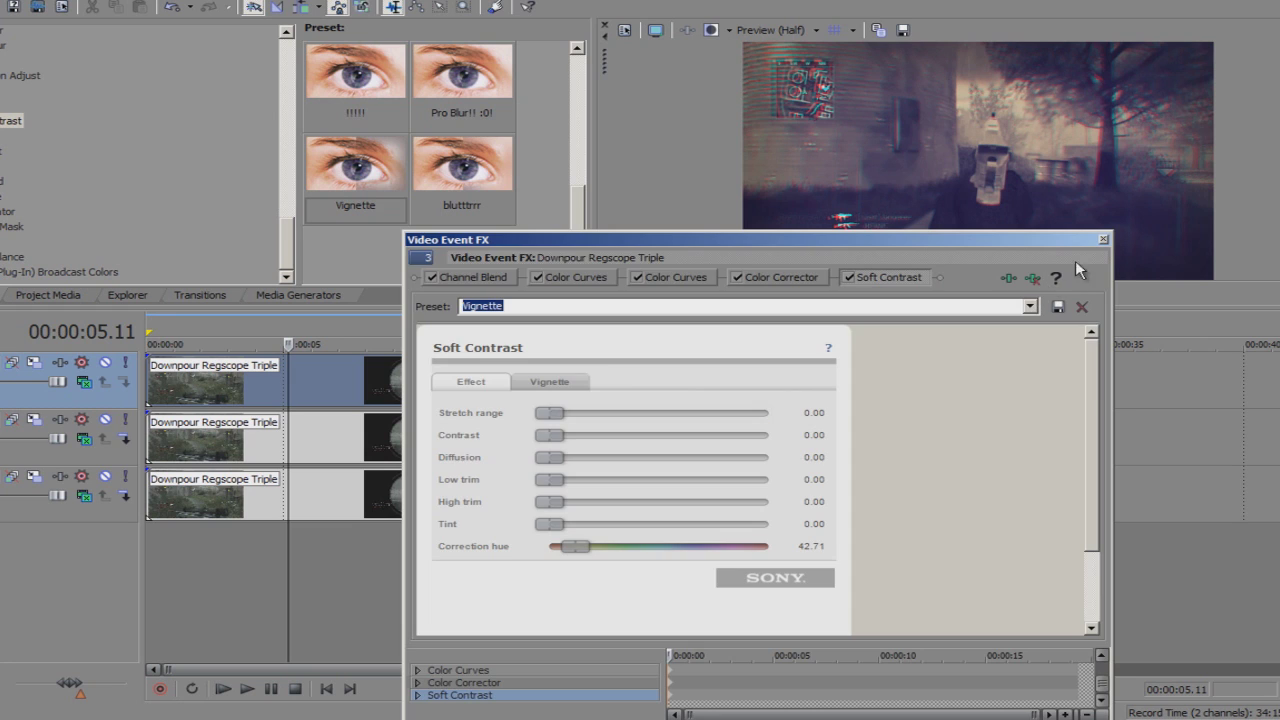
pyautogui.click(1102, 240)
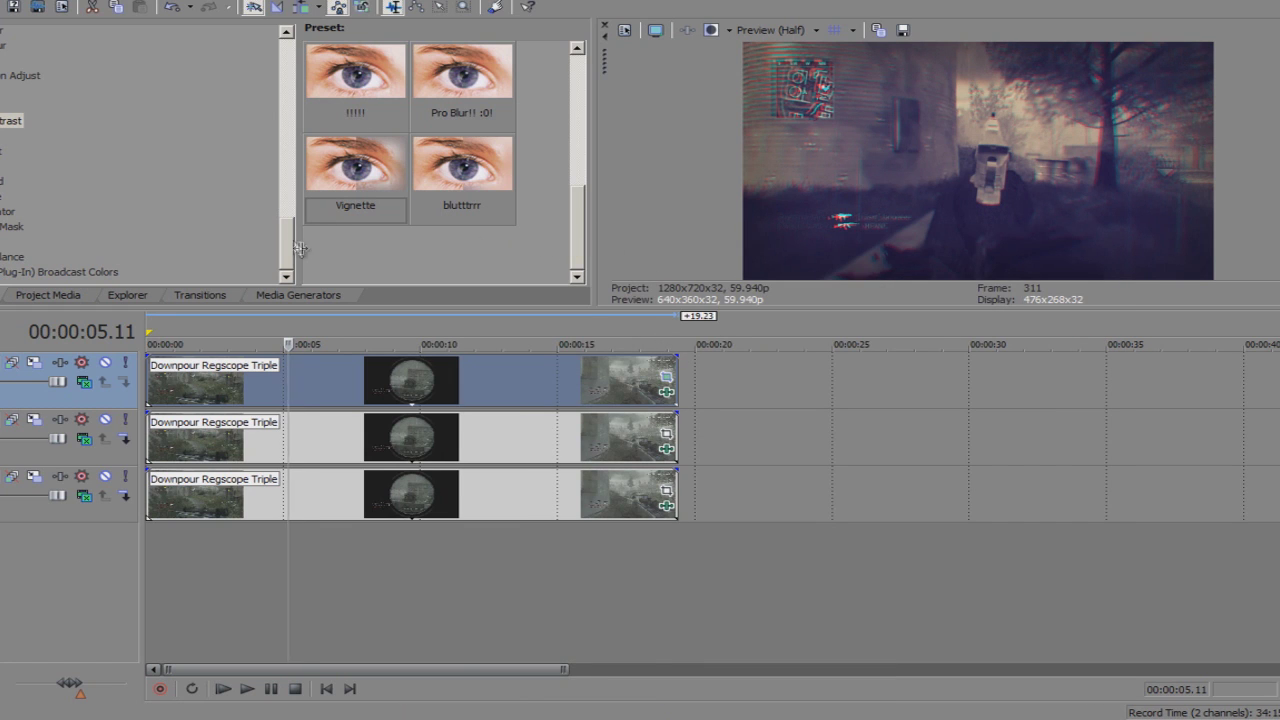
pyautogui.moveTo(576, 252); pyautogui.dragTo(584, 163)
# Remove Soft Contrast from the top, second and third clips' Event FX chains
pyautogui.click(666, 390)
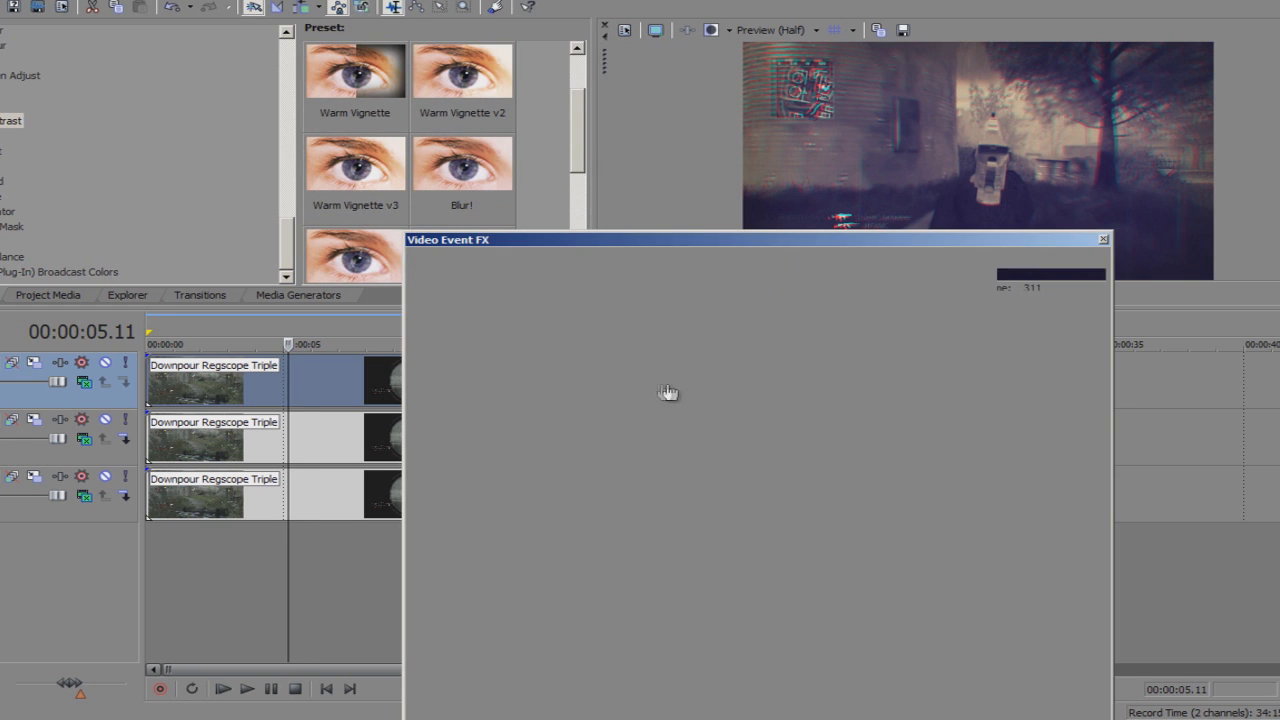
pyautogui.click(1032, 278)
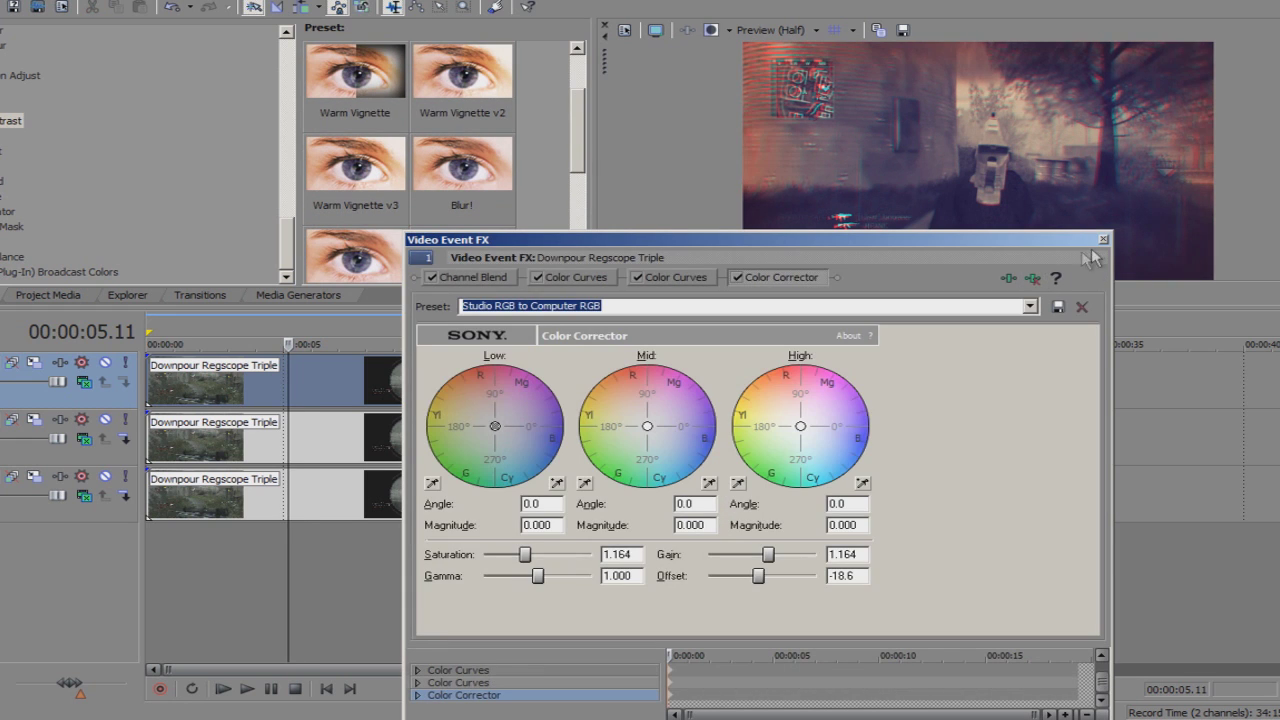
pyautogui.click(1104, 240)
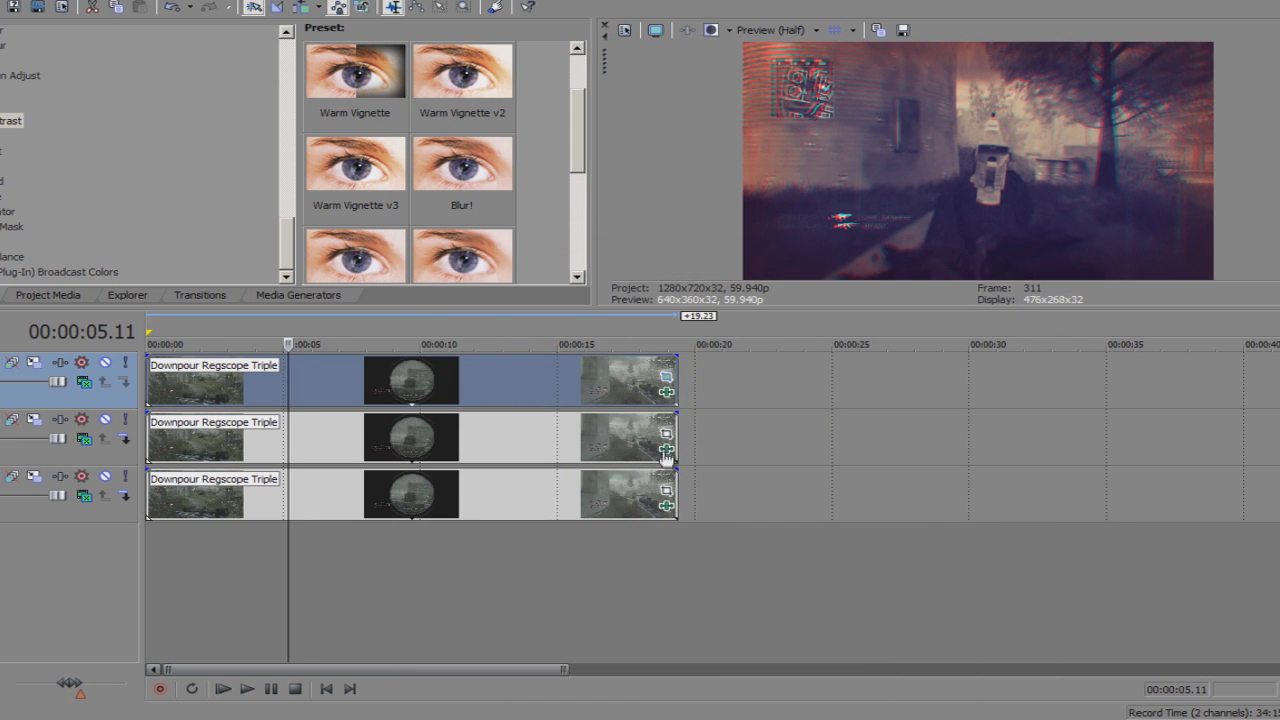
pyautogui.click(666, 447)
pyautogui.click(1032, 278)
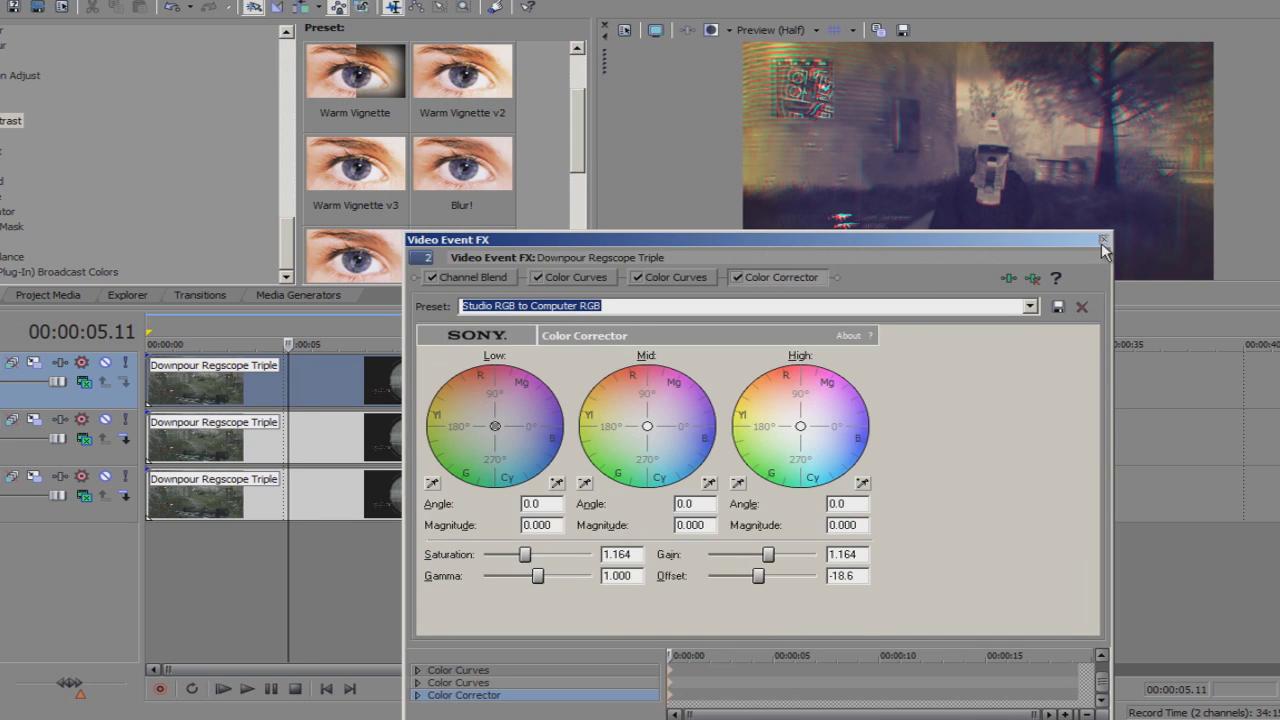
pyautogui.click(1104, 240)
pyautogui.click(665, 508)
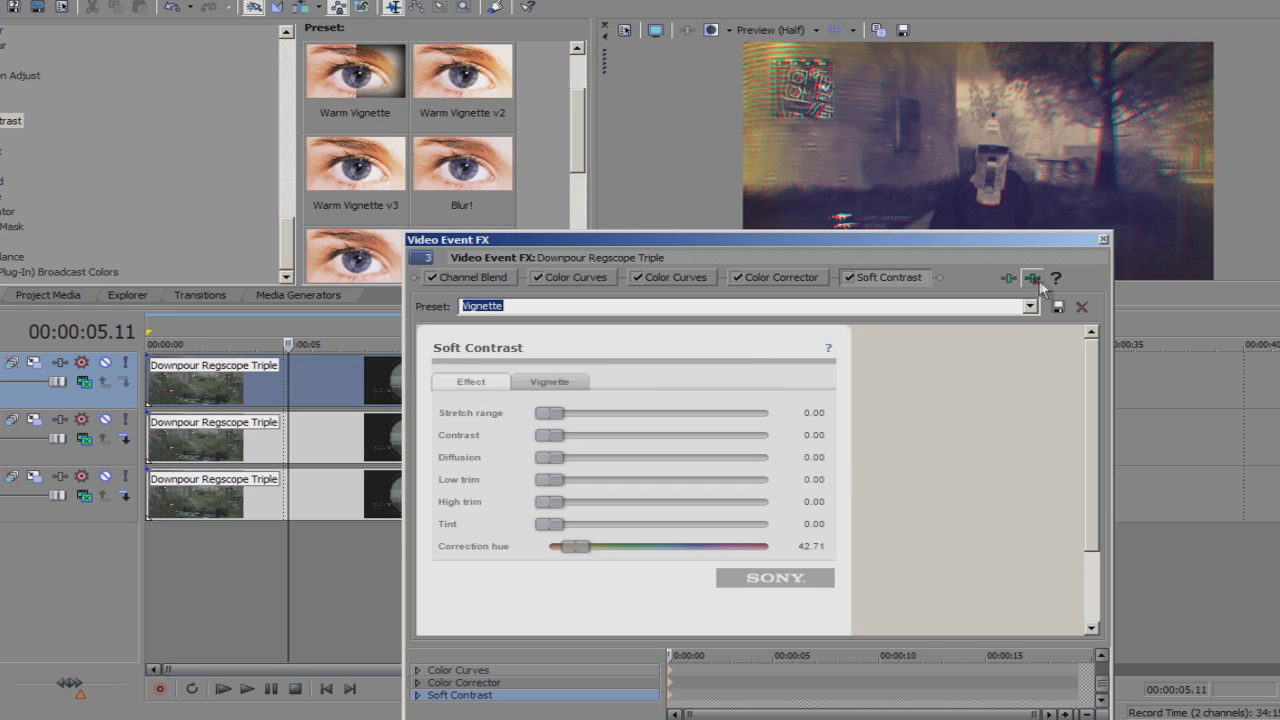
pyautogui.click(1035, 278)
pyautogui.click(1103, 240)
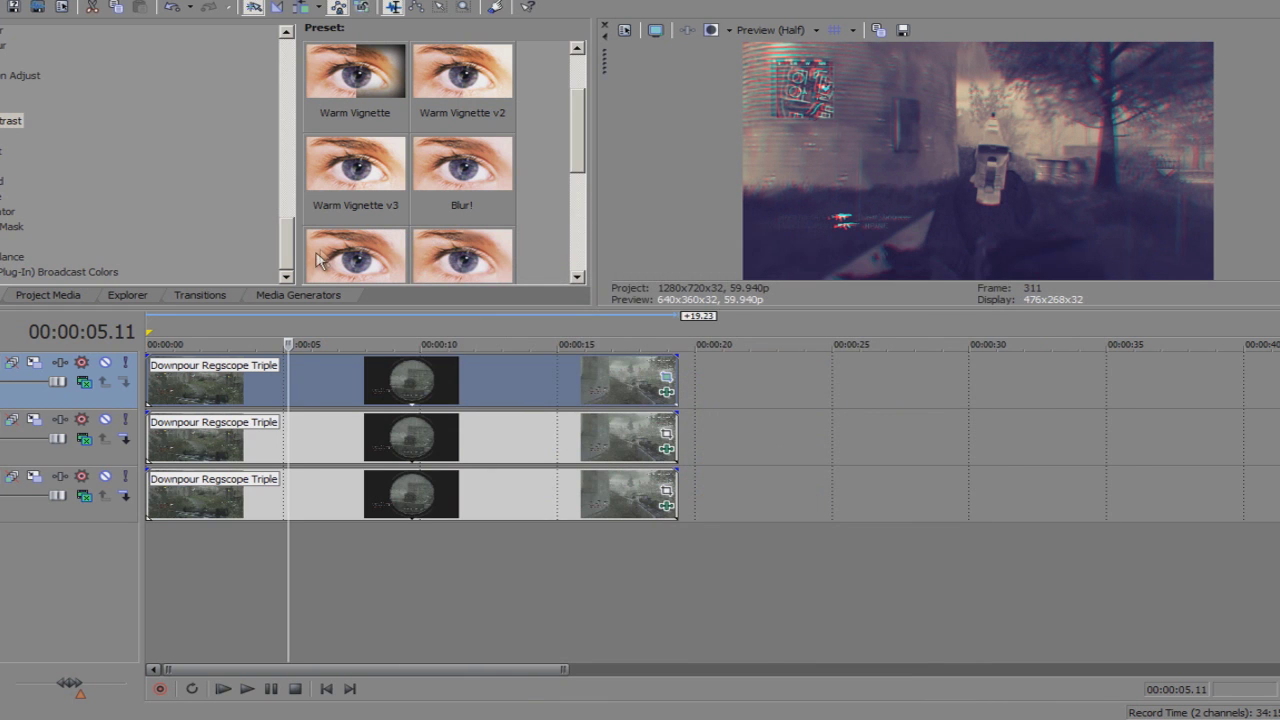
# Apply Magic Bullet MisFire to the clips with vignette enabled and the Vignetty preset
pyautogui.scroll(5, 92, 206)
pyautogui.click(64, 213)
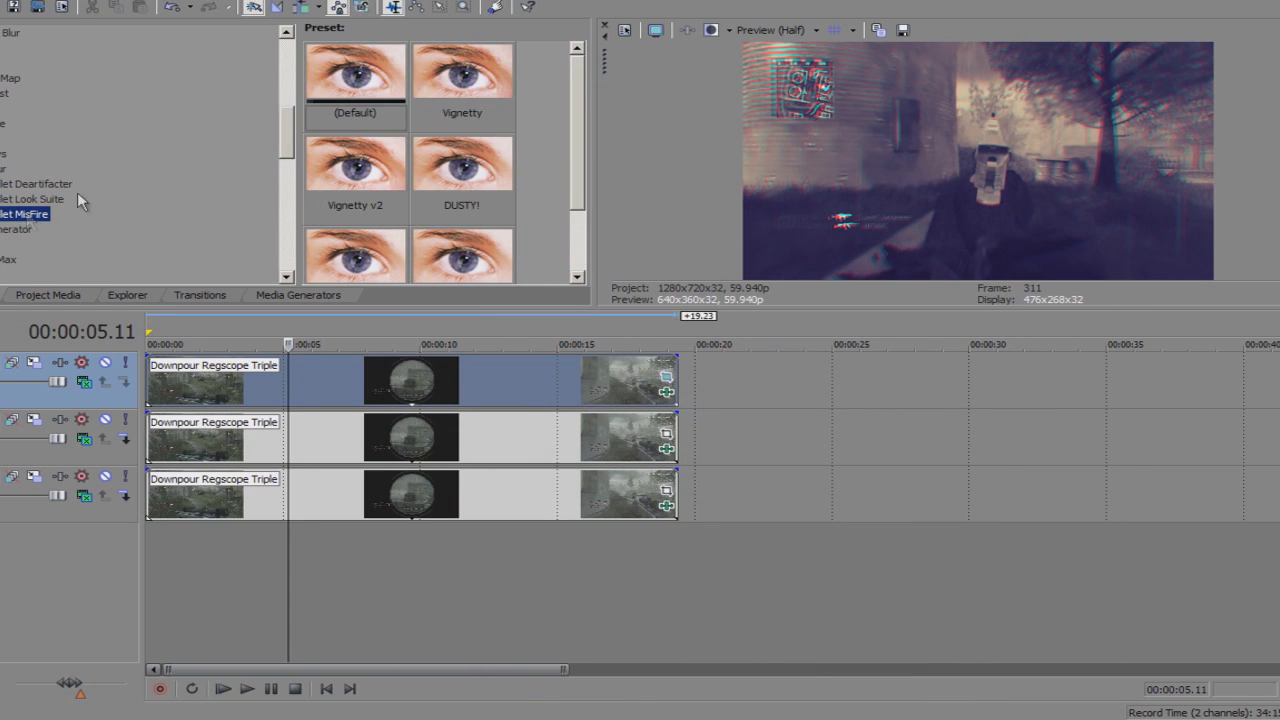
pyautogui.moveTo(404, 70); pyautogui.dragTo(455, 375)
pyautogui.scroll(-5, 1080, 450)
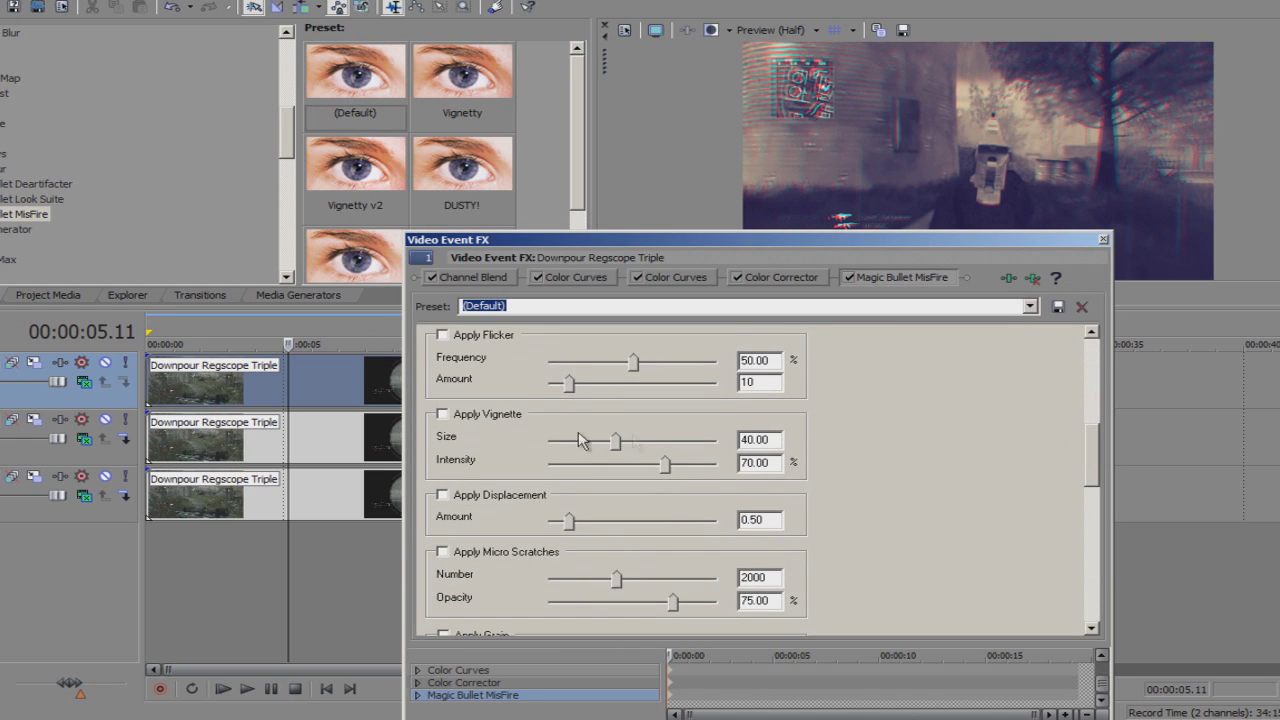
pyautogui.click(442, 414)
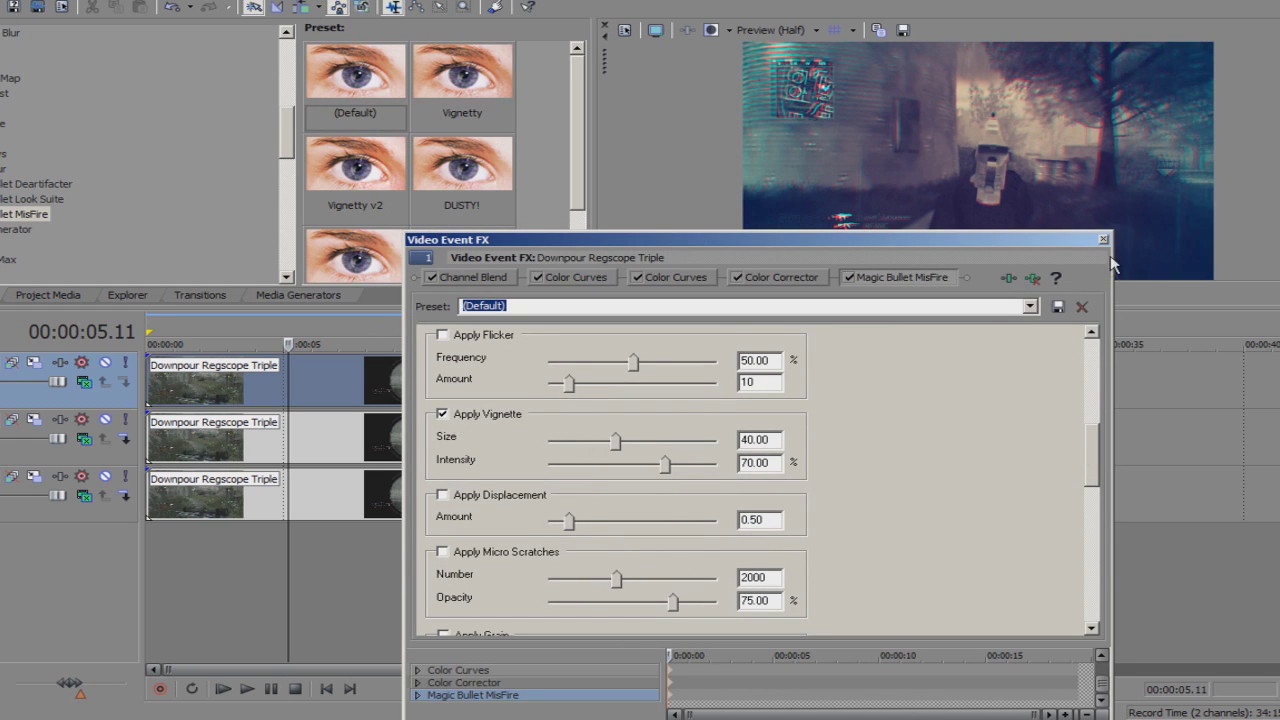
pyautogui.click(1029, 306)
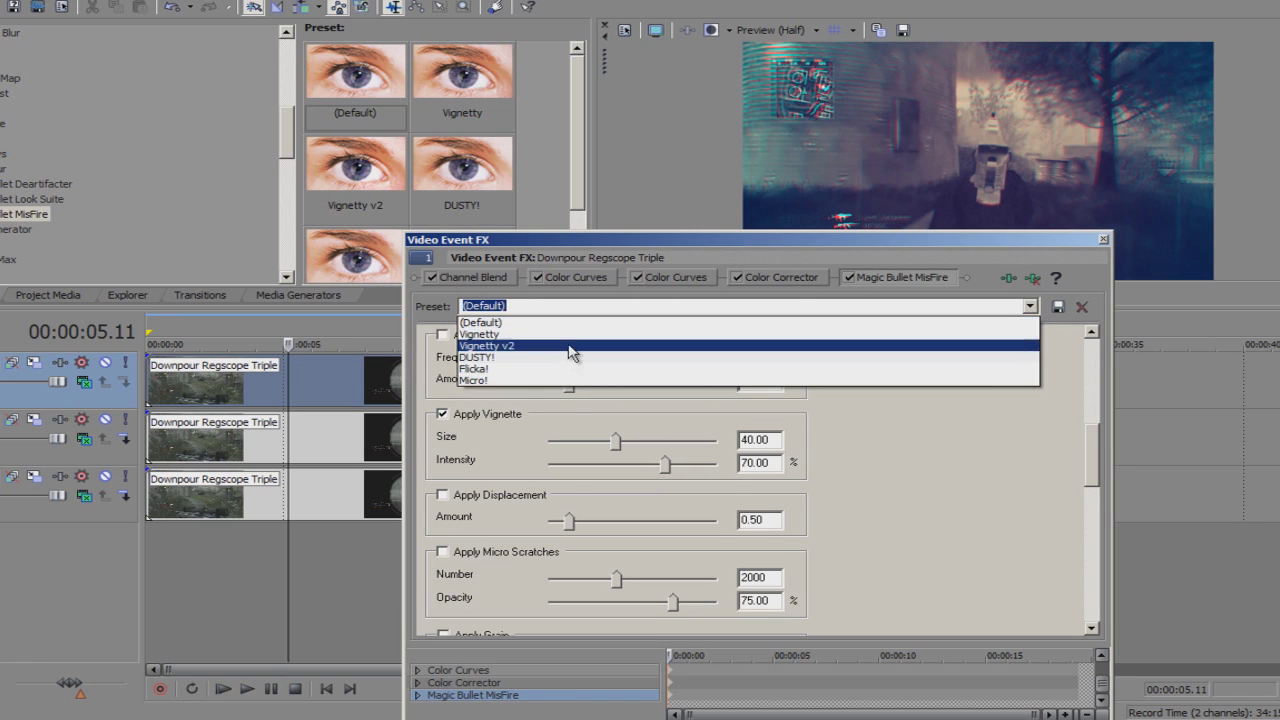
pyautogui.click(566, 336)
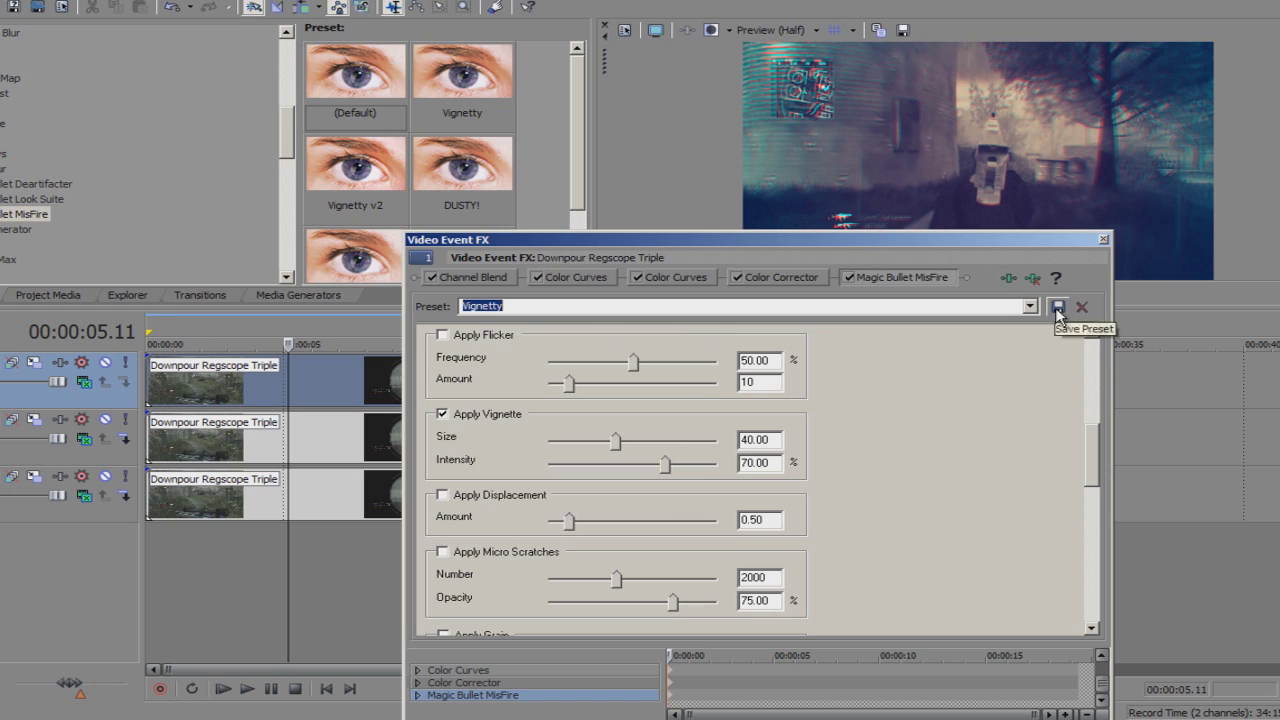
pyautogui.click(1103, 239)
pyautogui.moveTo(462, 80); pyautogui.dragTo(856, 280)
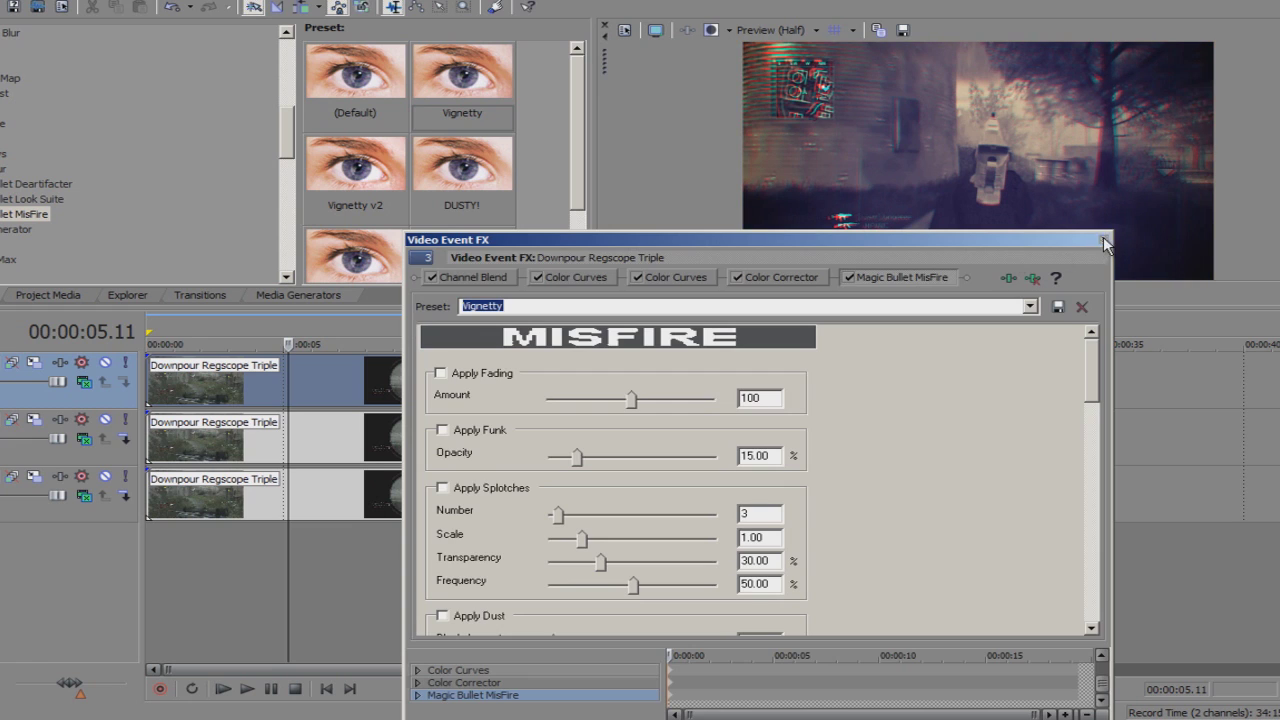
pyautogui.click(1103, 239)
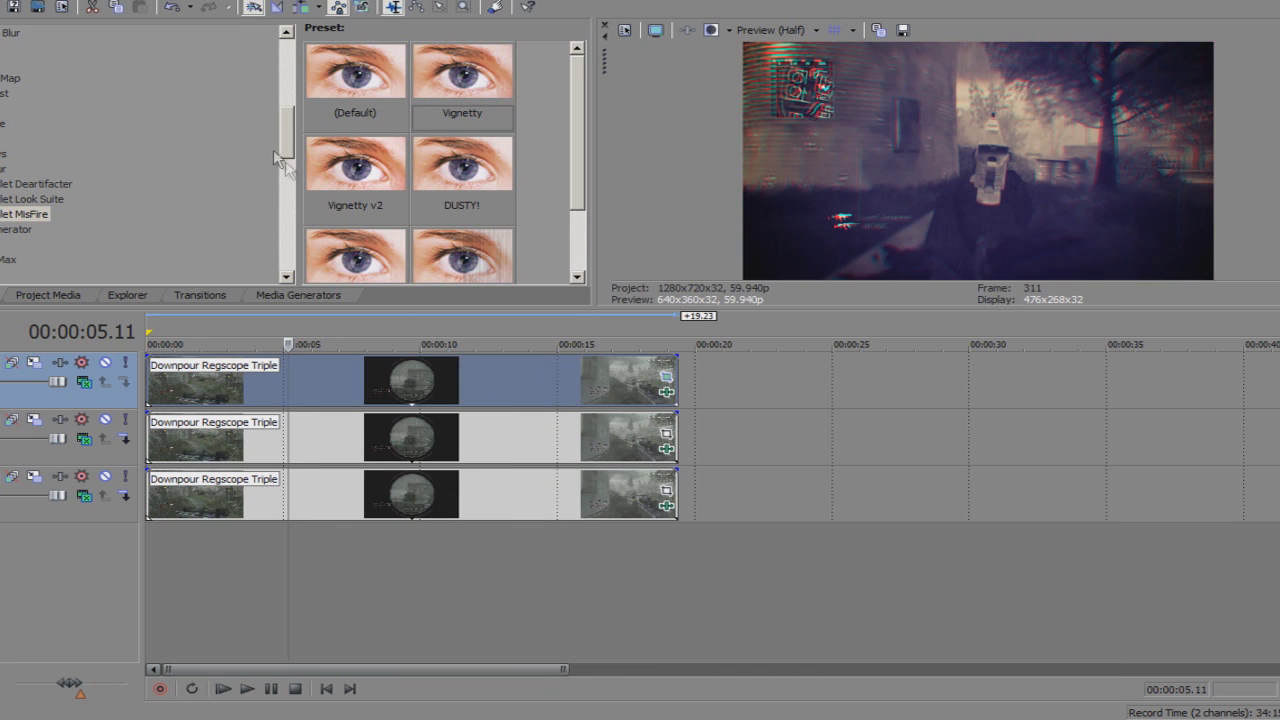
# Apply Soft Contrast's Blur! preset to the top clip
pyautogui.moveTo(287, 145); pyautogui.dragTo(287, 255)
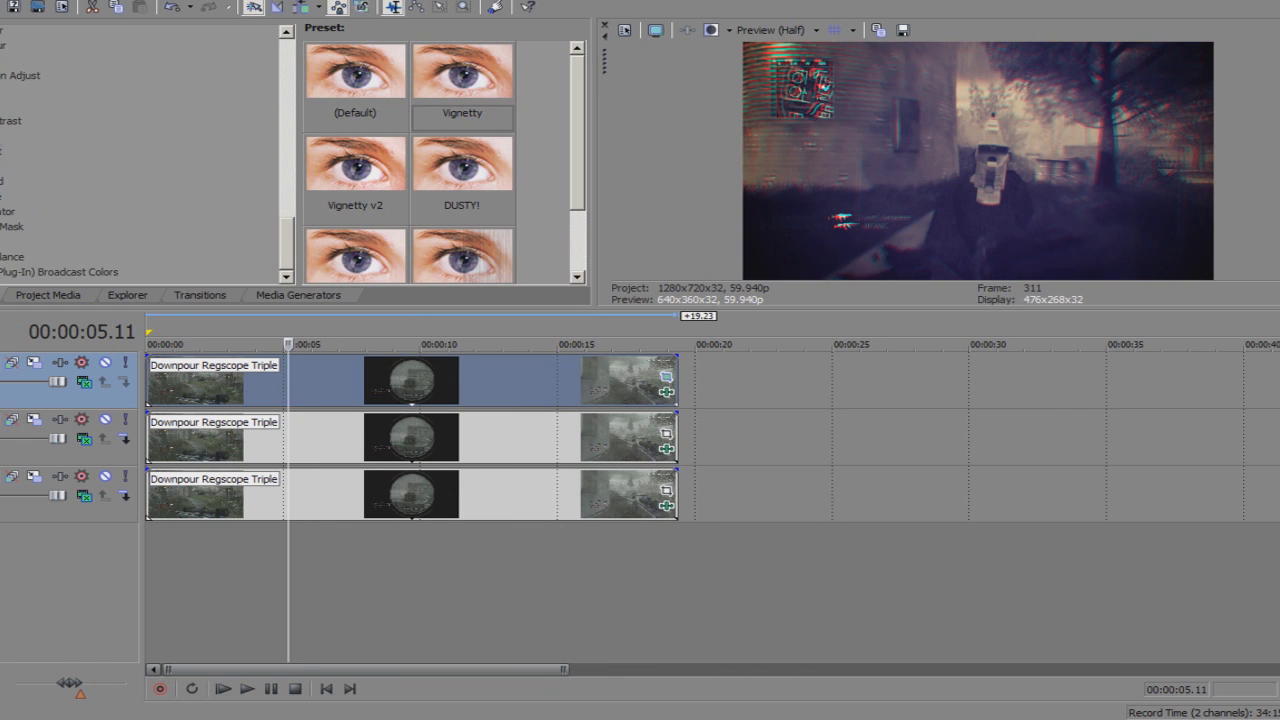
pyautogui.click(2, 121)
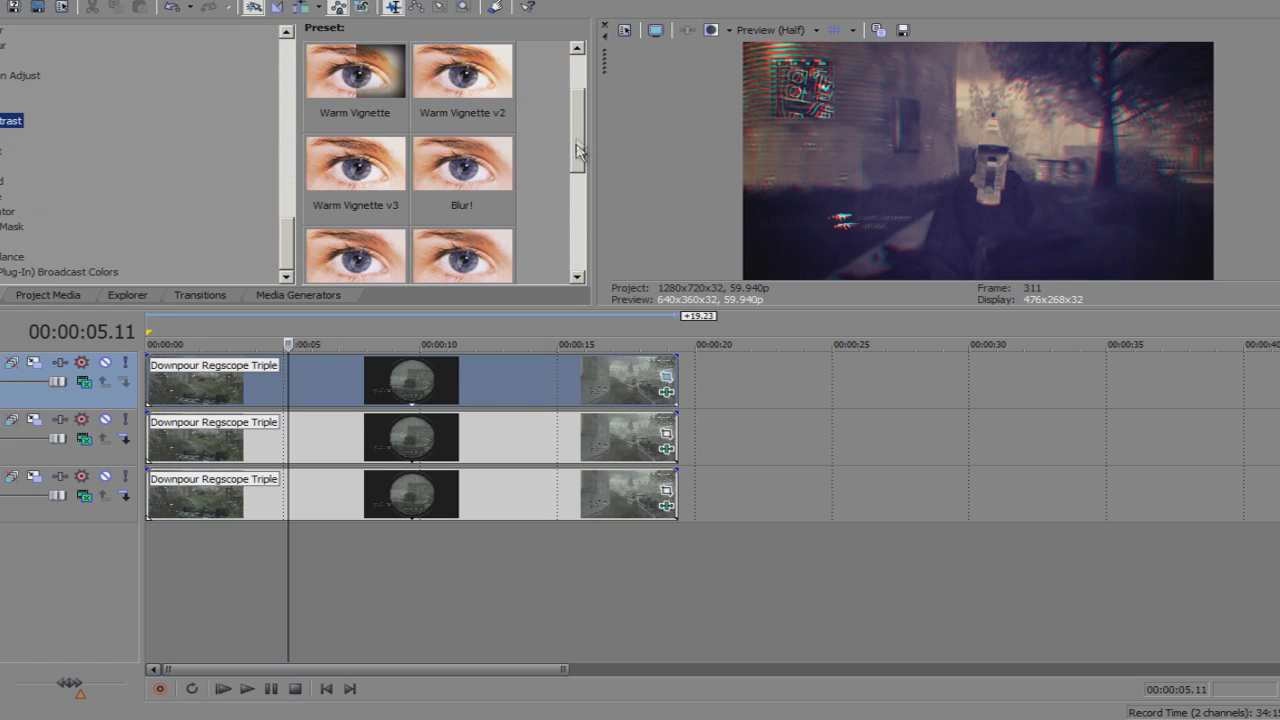
pyautogui.moveTo(470, 172); pyautogui.dragTo(428, 362)
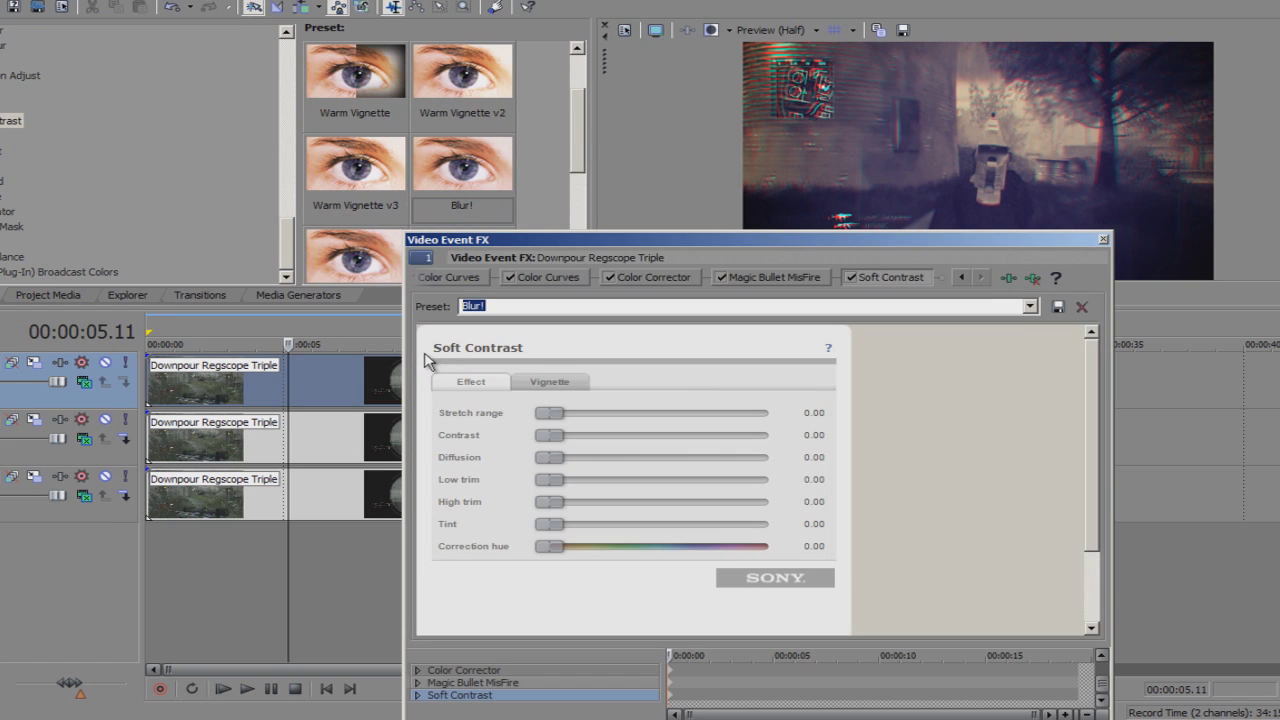
# Set the Soft Contrast vignette's exterior effect to Blur, with horizontal and vertical blur at 14.98
pyautogui.click(549, 382)
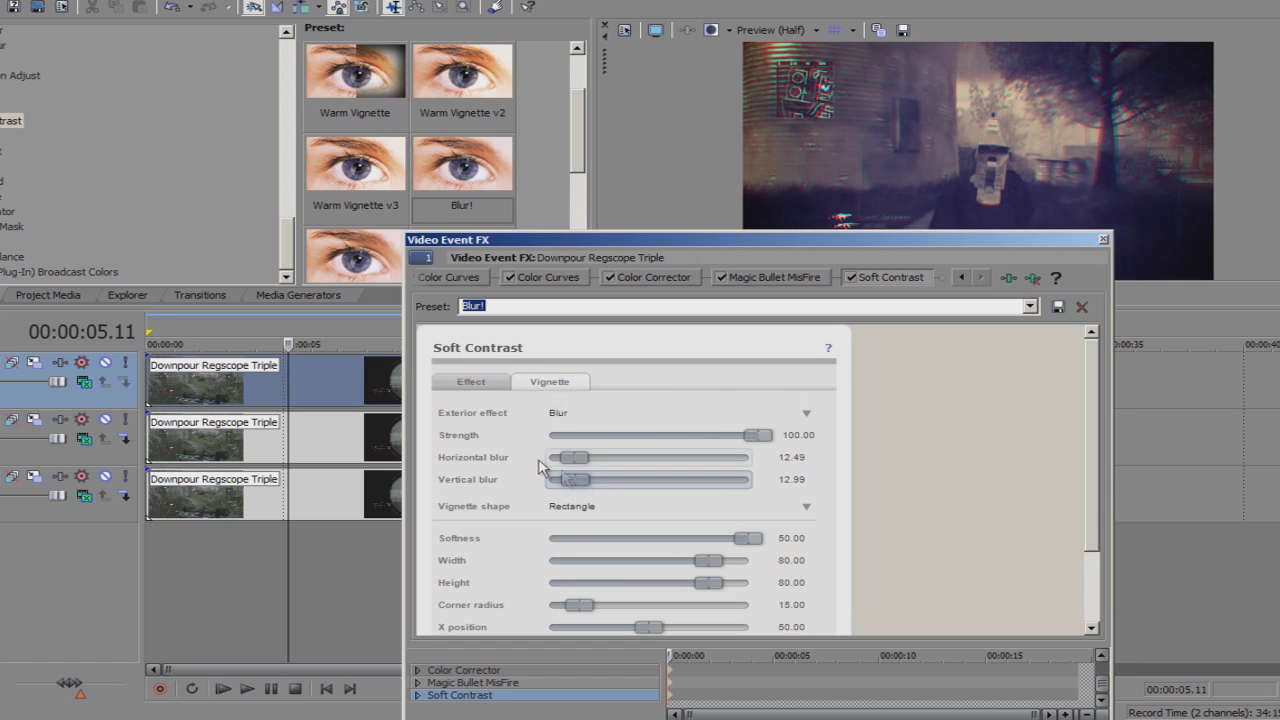
pyautogui.moveTo(566, 455); pyautogui.dragTo(570, 455)
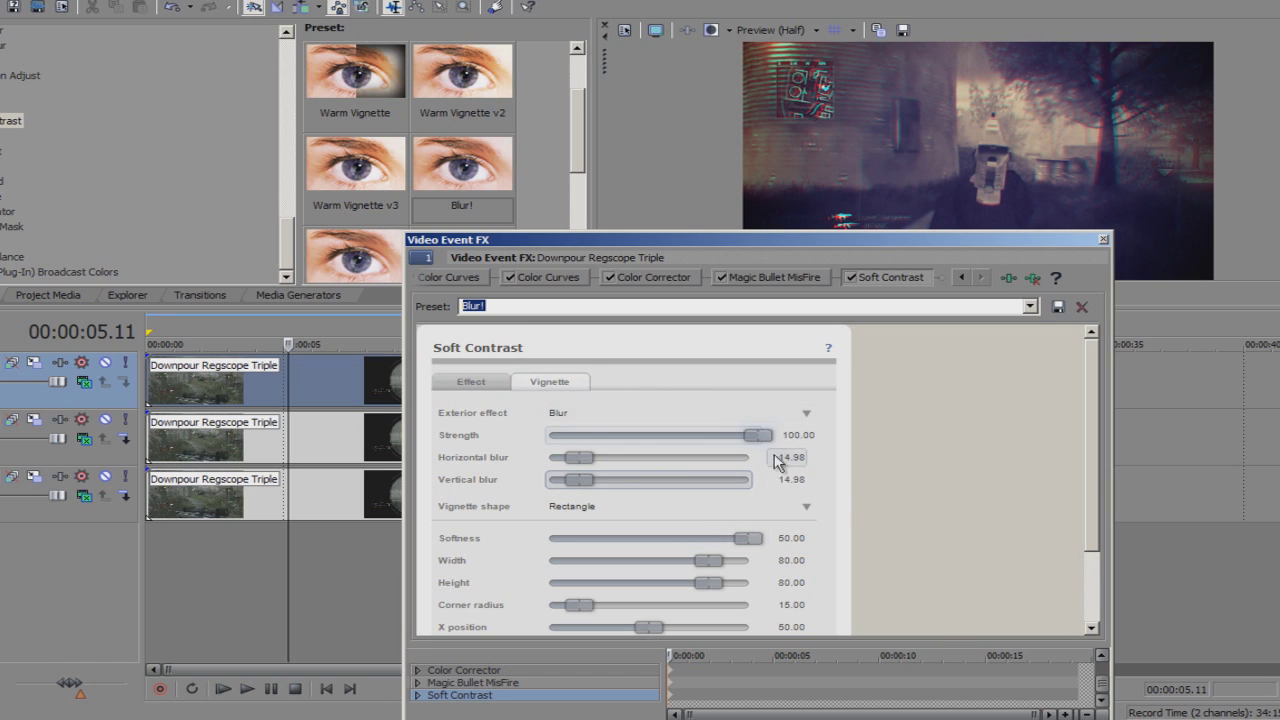
pyautogui.scroll(-1, 1092, 526)
pyautogui.moveTo(1092, 526); pyautogui.dragTo(1092, 595)
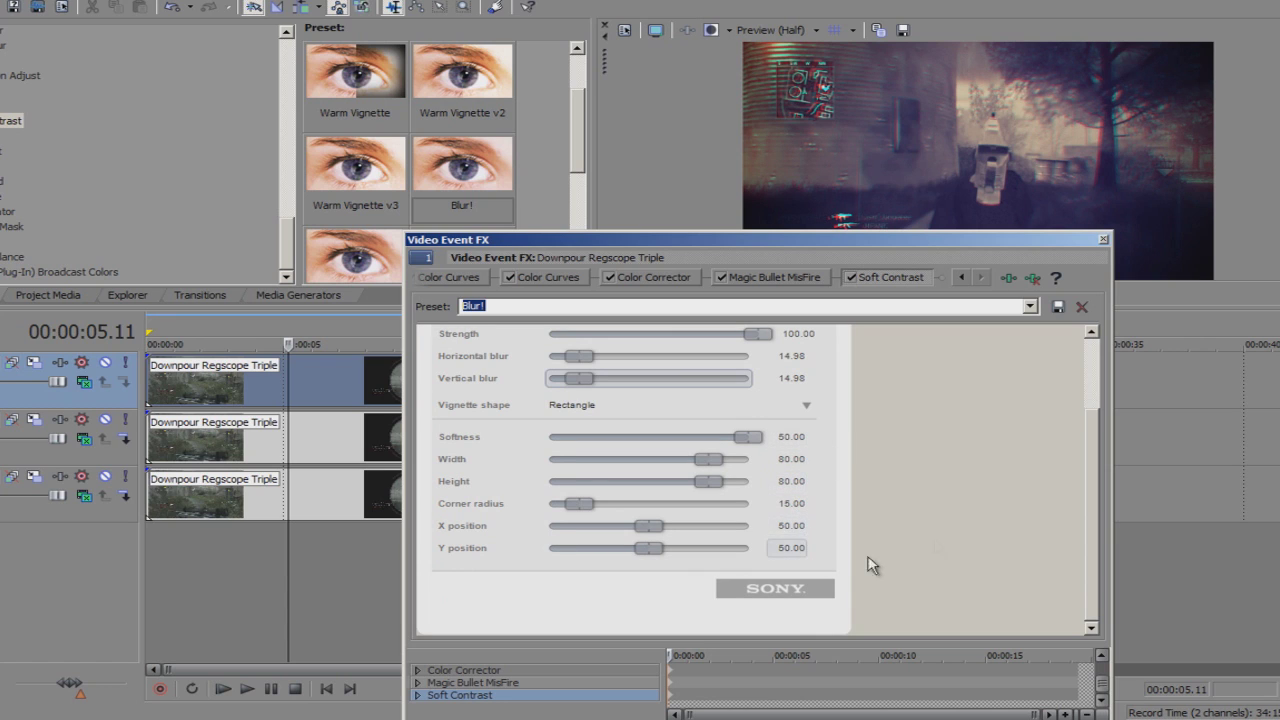
pyautogui.scroll(3, 677, 385)
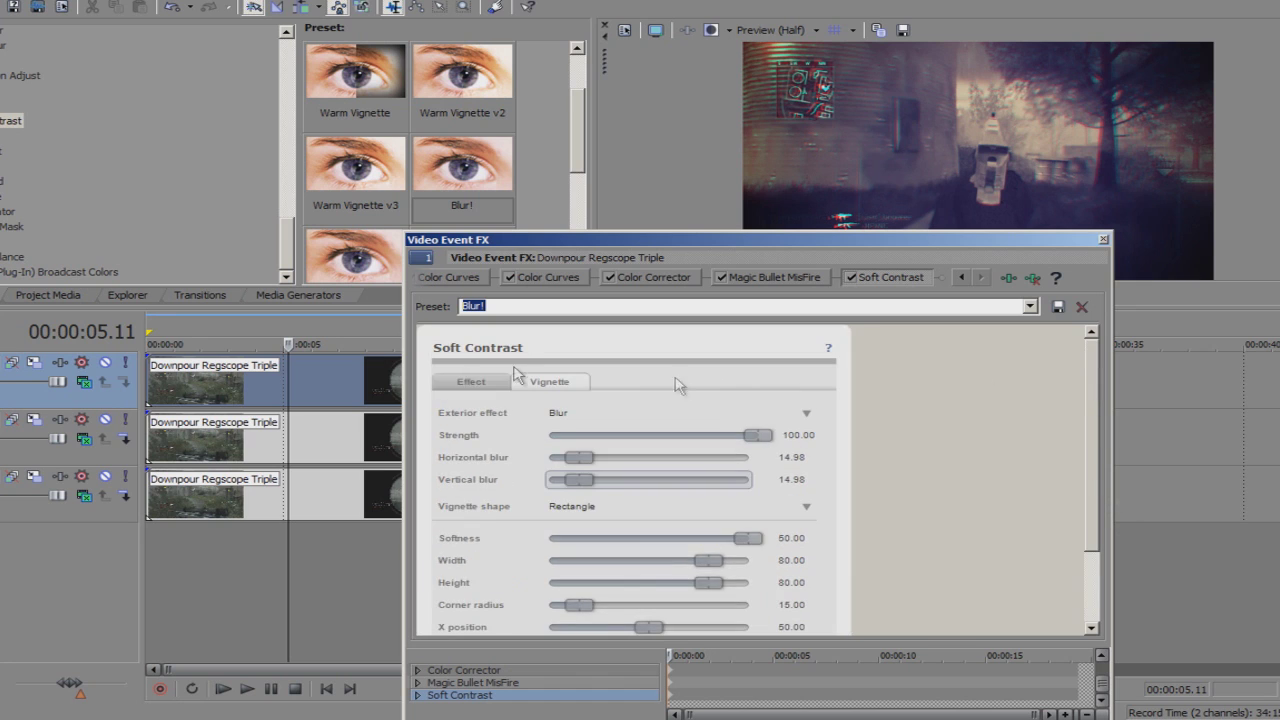
pyautogui.click(478, 382)
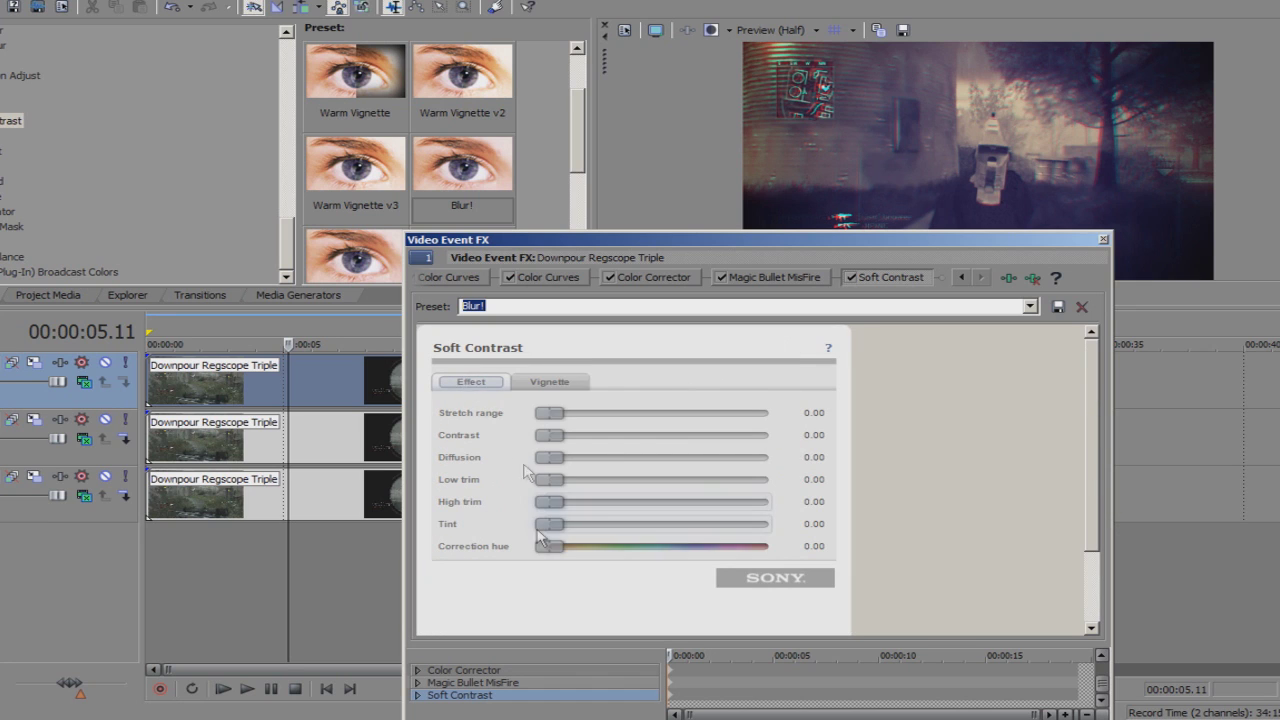
pyautogui.click(545, 381)
pyautogui.click(630, 413)
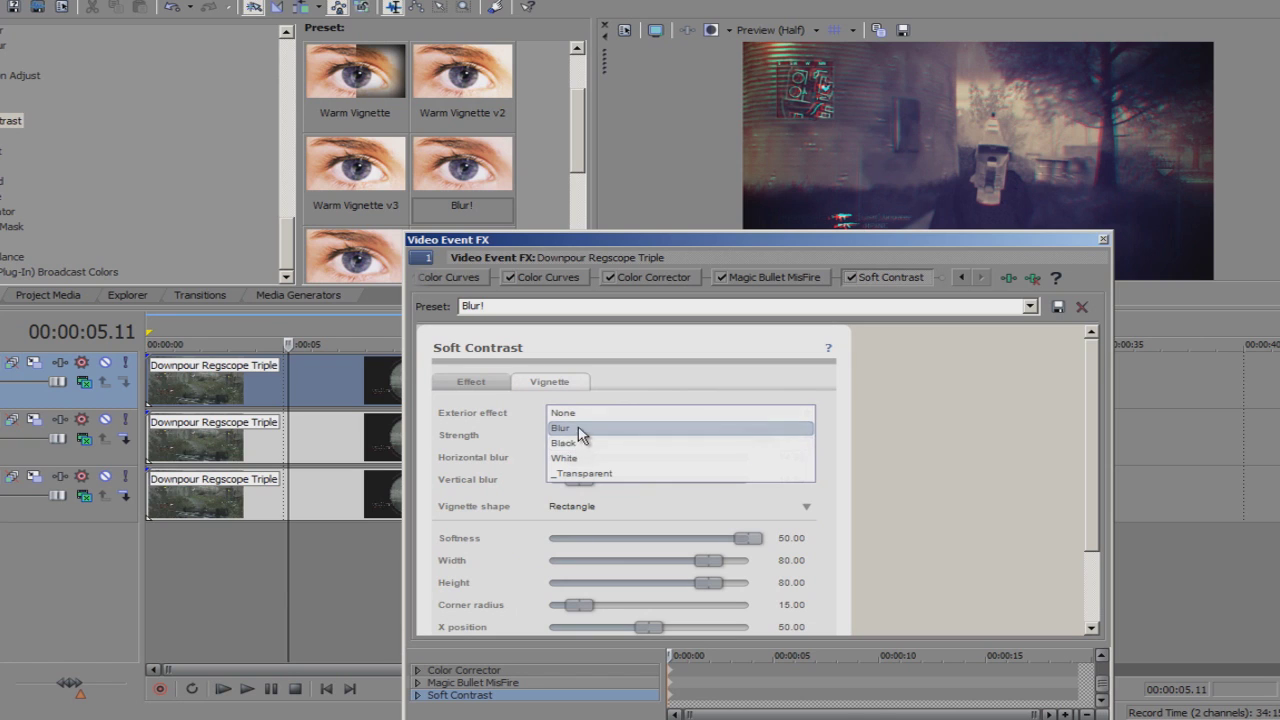
pyautogui.click(584, 428)
pyautogui.moveTo(566, 469); pyautogui.dragTo(584, 488)
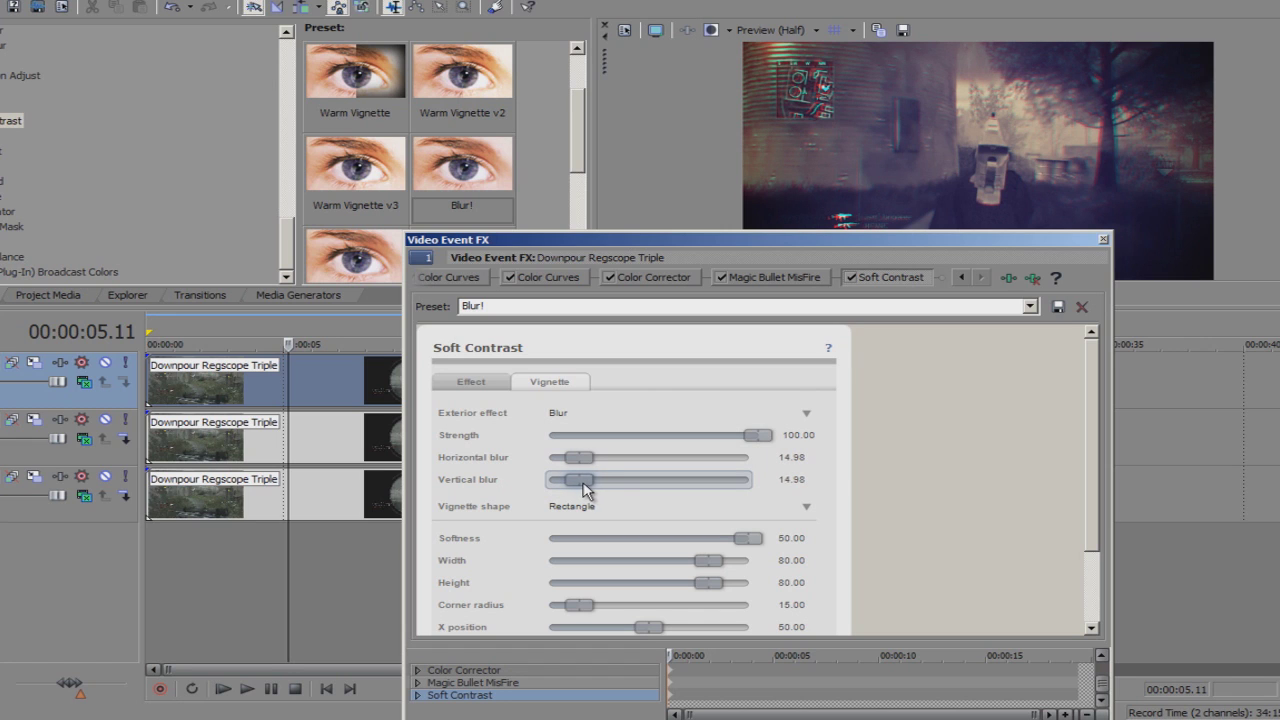
# Close the effects window and preview the footage at about 2.4, 15.45 and 5.46 seconds
pyautogui.click(1100, 242)
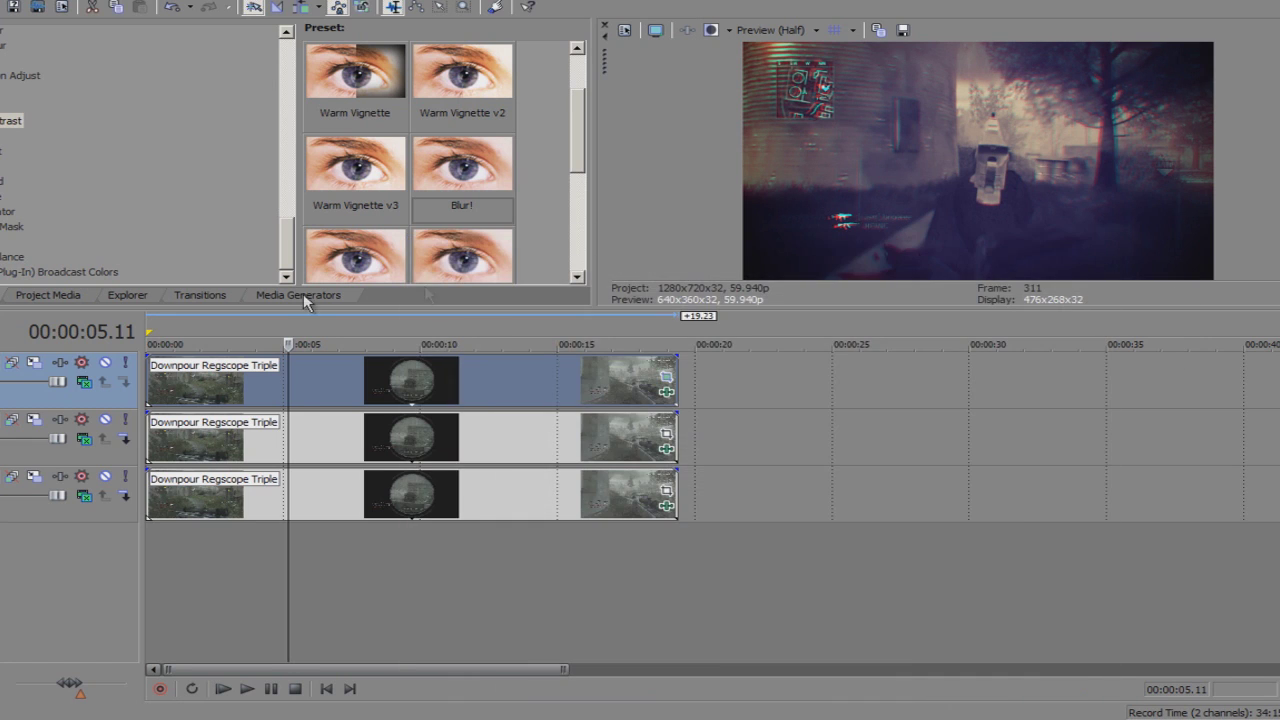
pyautogui.click(220, 380)
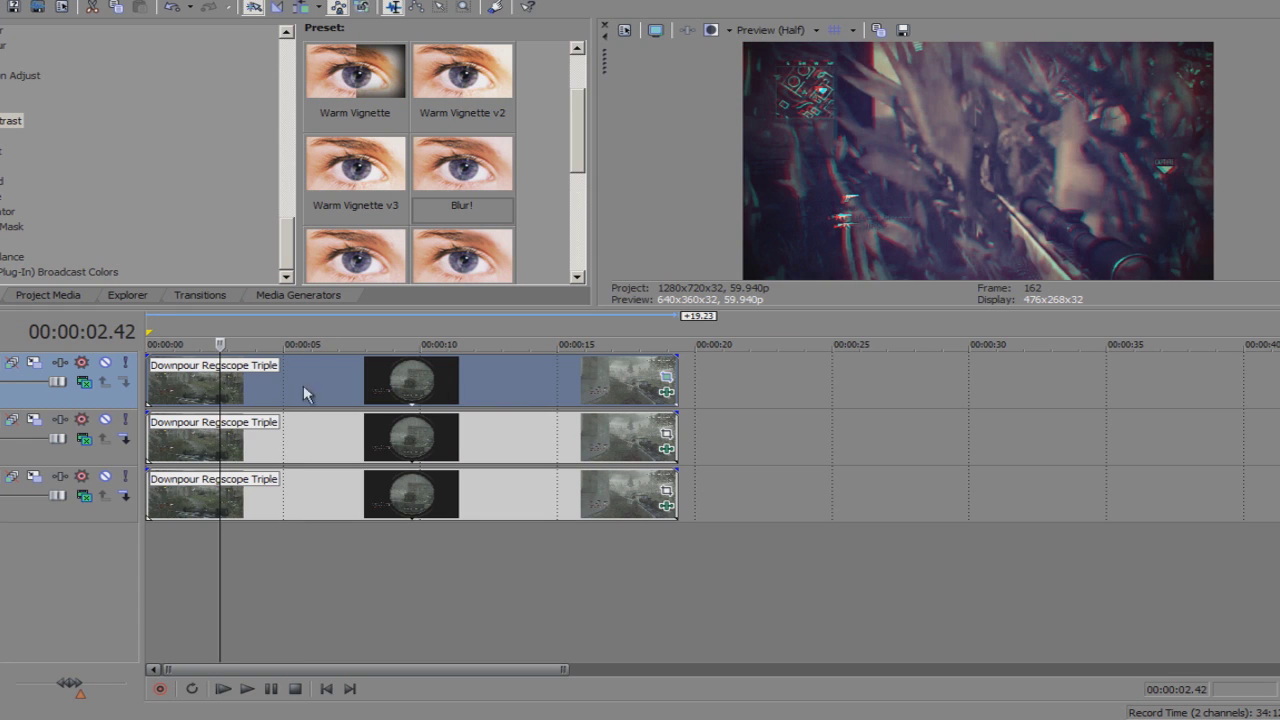
pyautogui.click(578, 384)
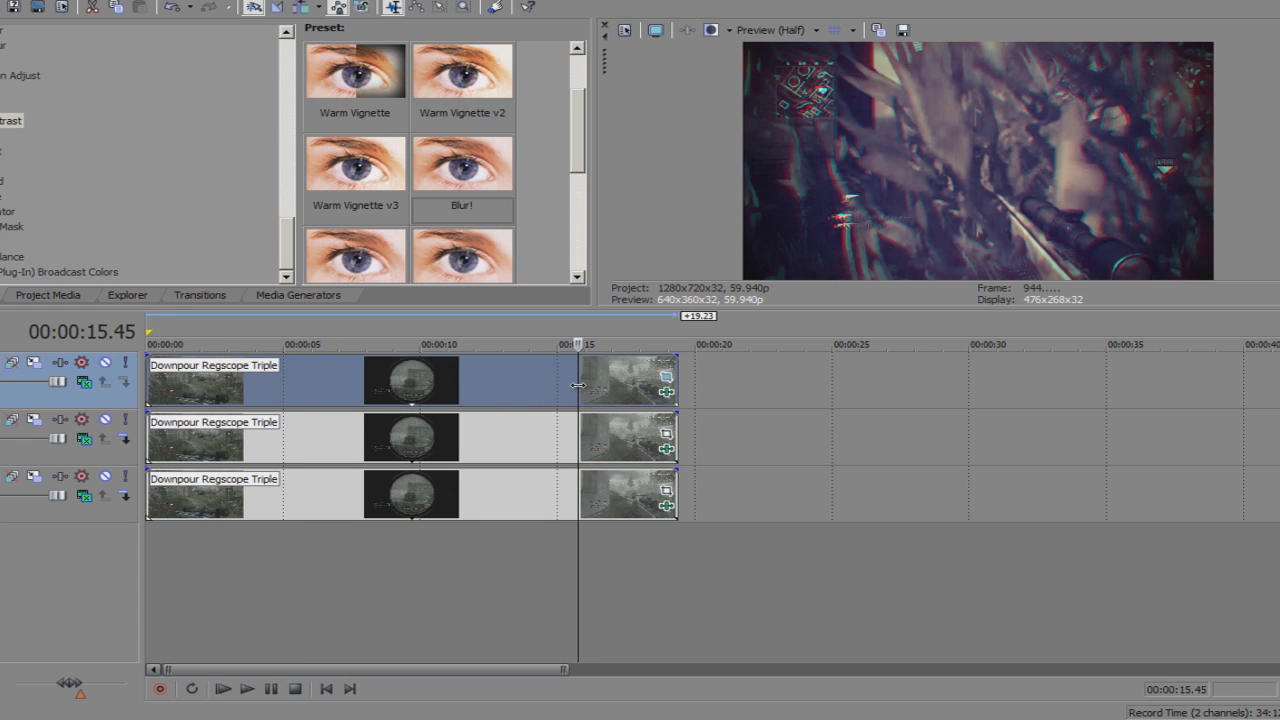
pyautogui.click(304, 380)
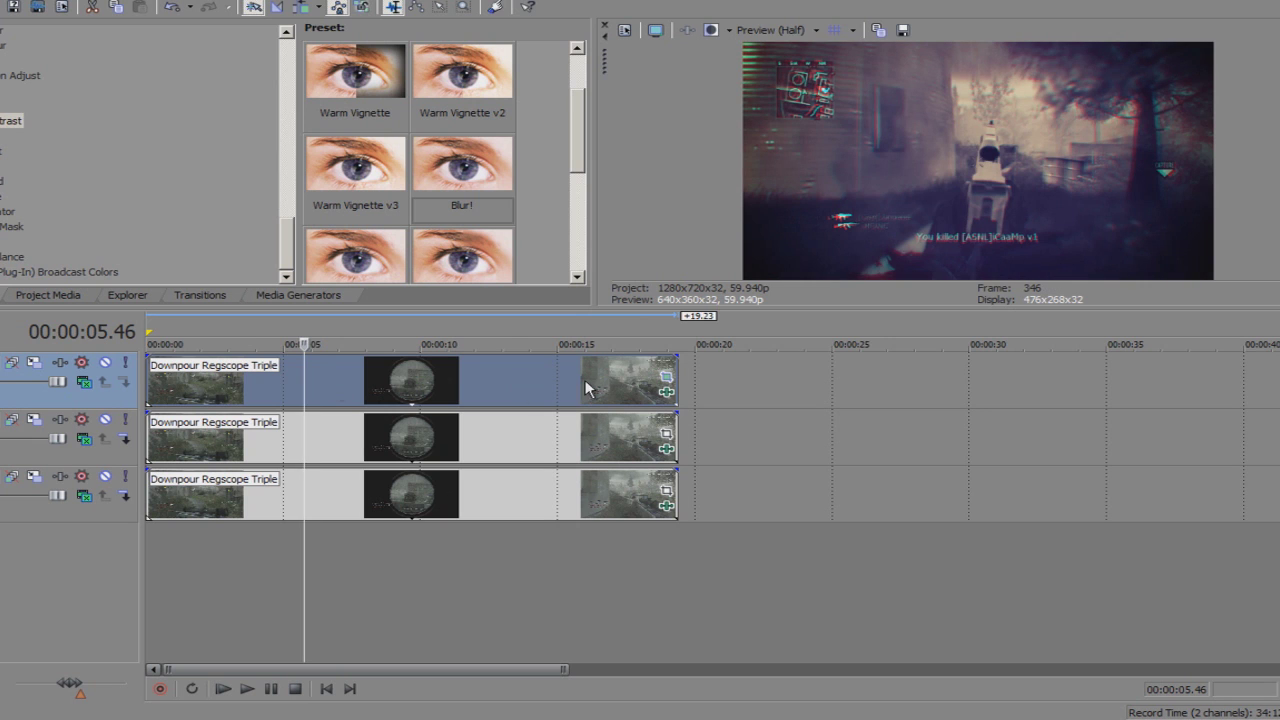
# Enlarge the top clip's pan/crop frame to about 1260.9 × 709.3, then return to 00:00:01.52
pyautogui.click(666, 377)
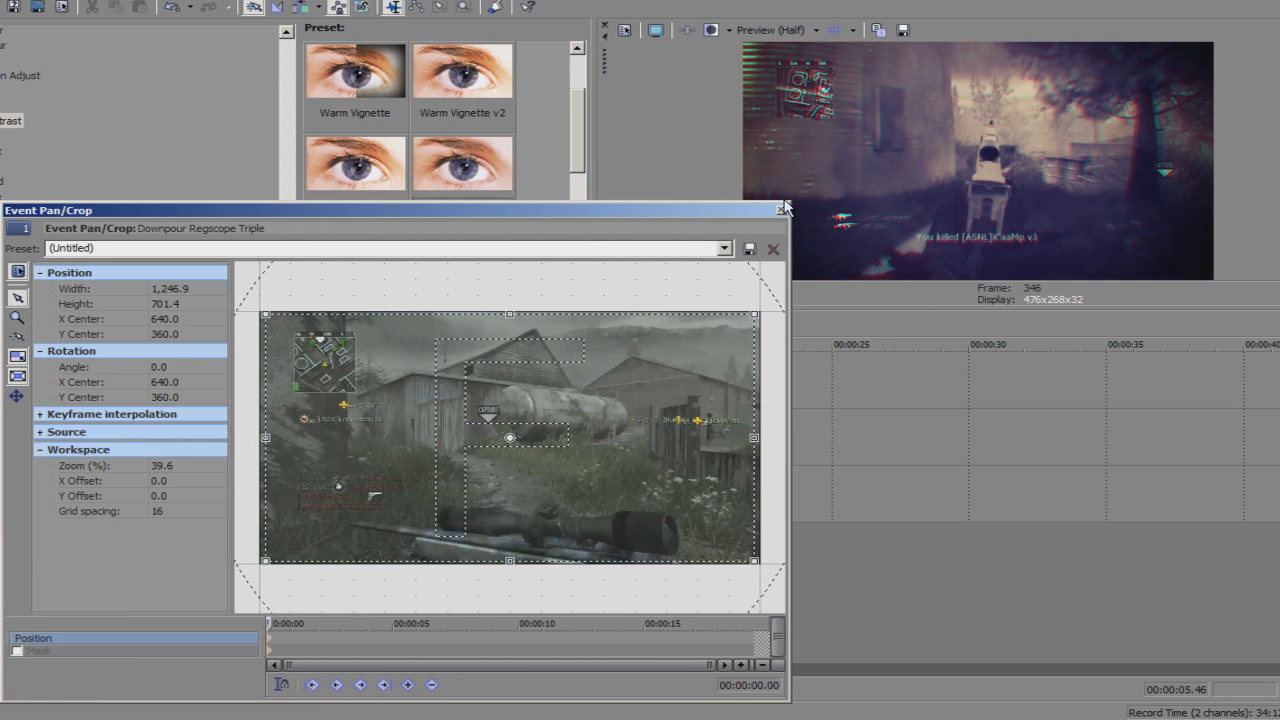
pyautogui.click(781, 210)
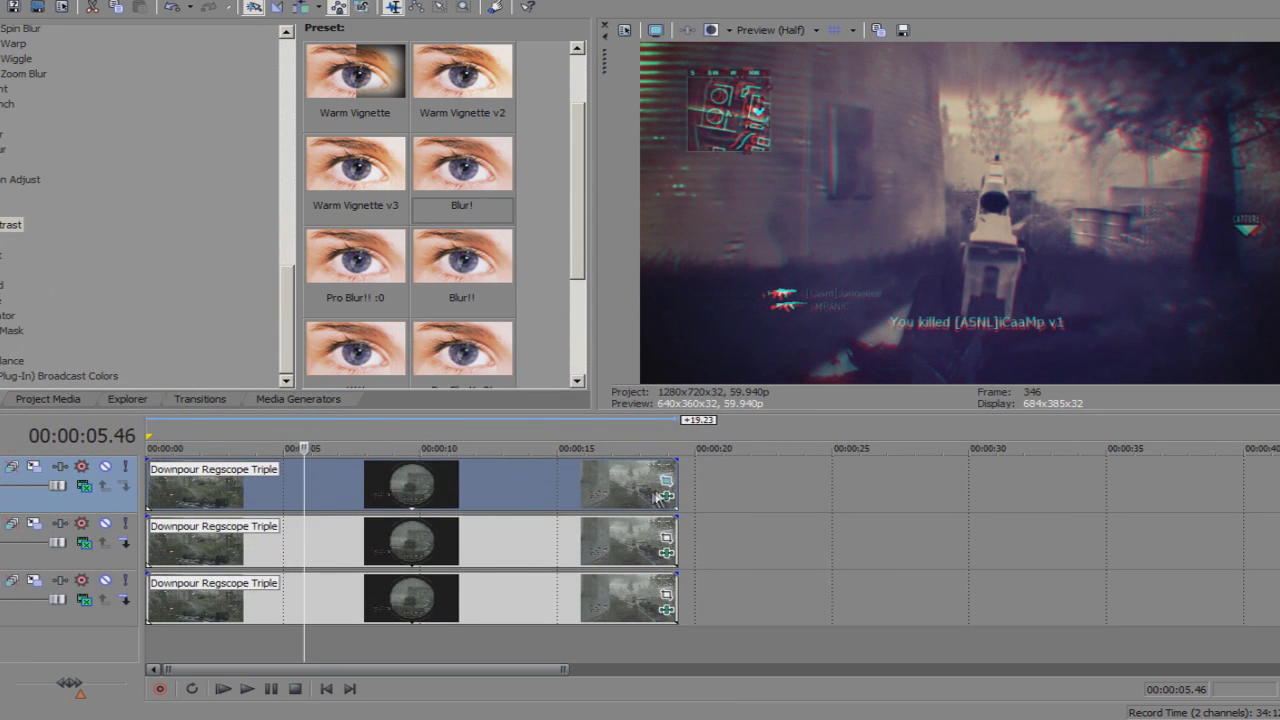
pyautogui.click(664, 476)
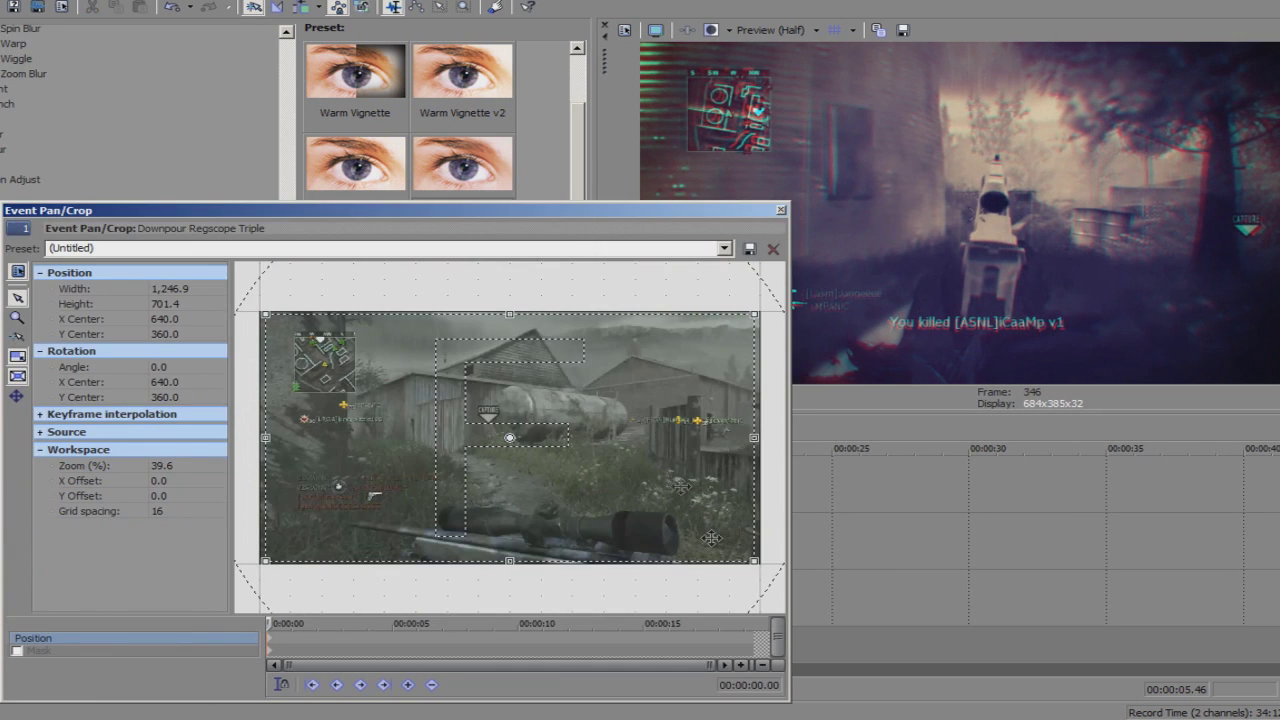
pyautogui.moveTo(754, 558); pyautogui.dragTo(758, 561)
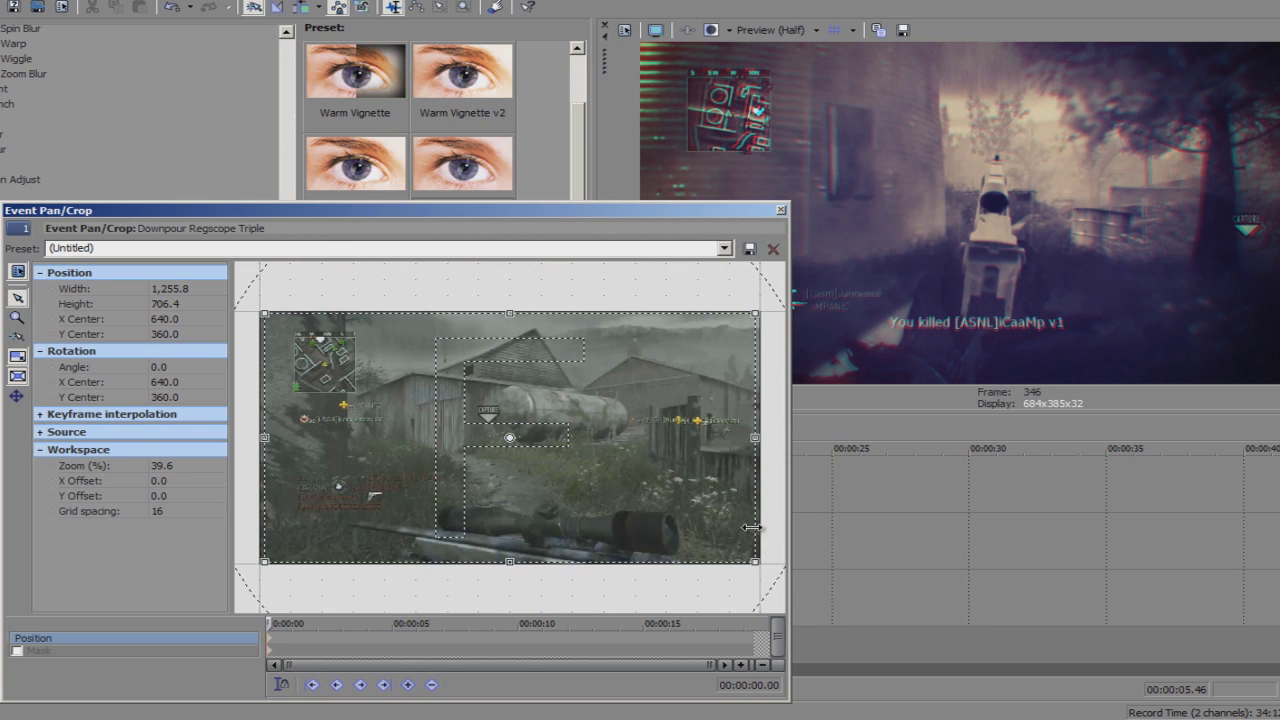
pyautogui.moveTo(755, 561); pyautogui.dragTo(757, 563)
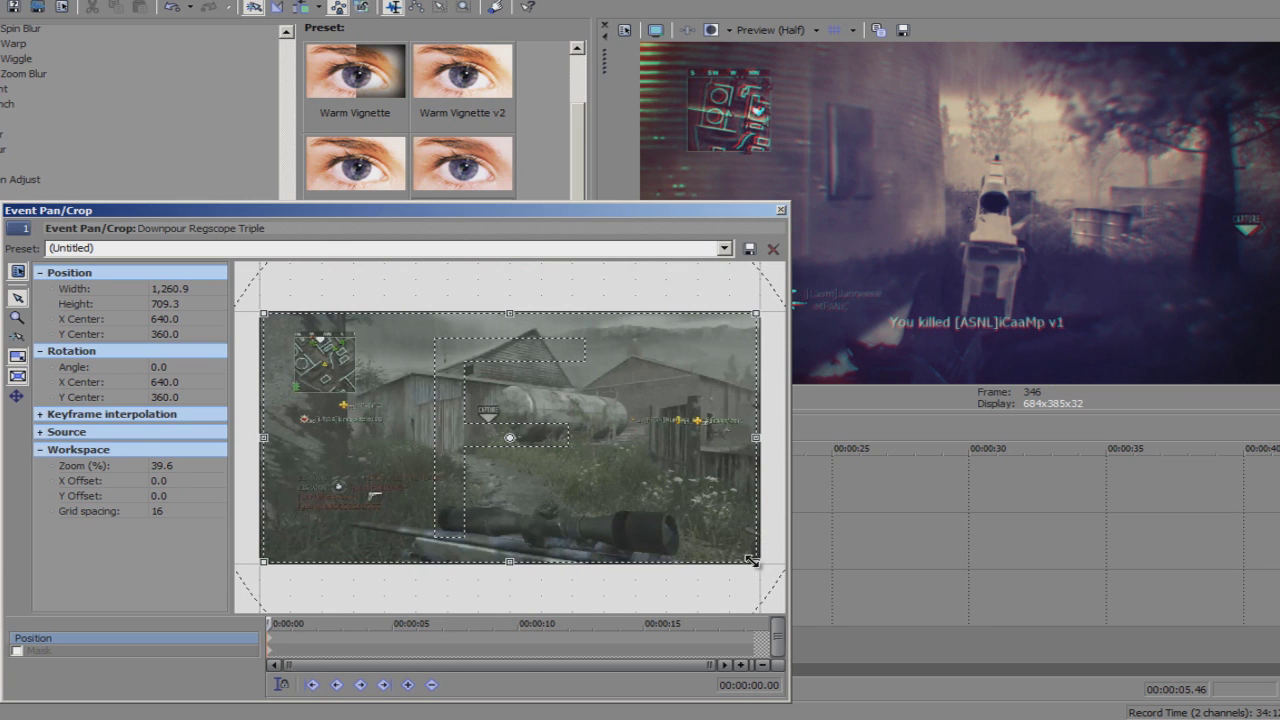
pyautogui.click(783, 210)
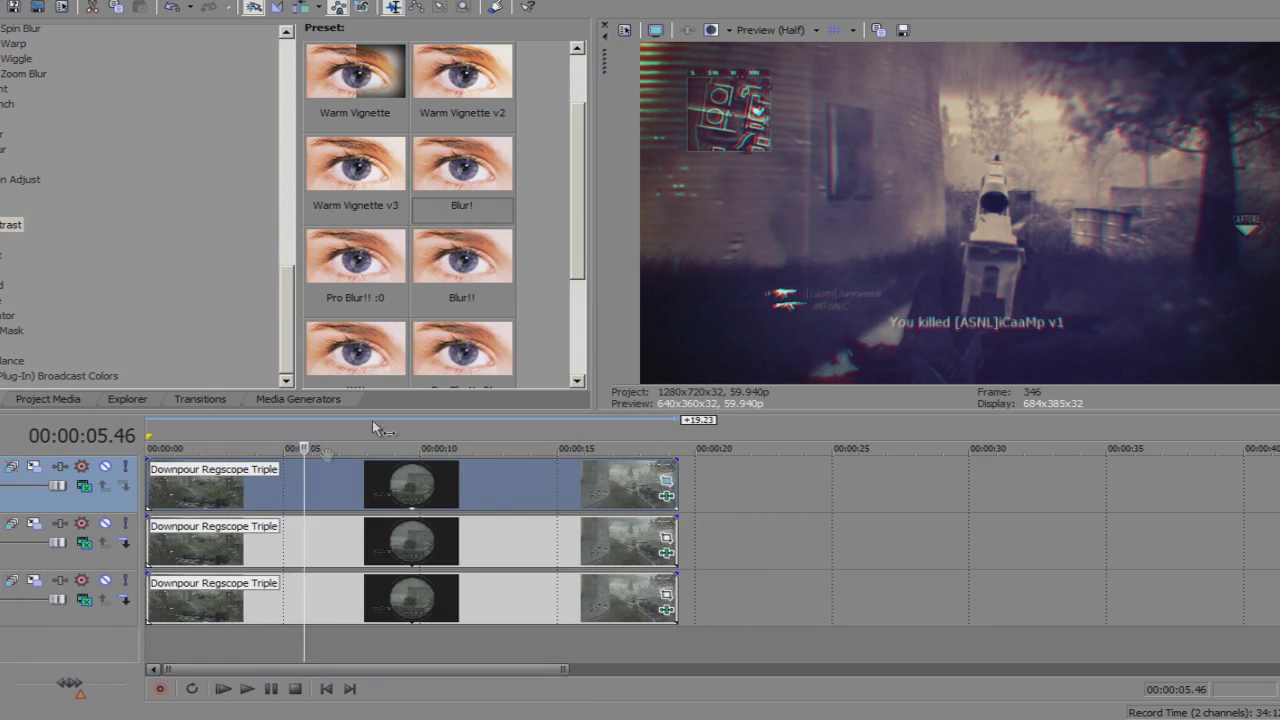
pyautogui.click(198, 480)
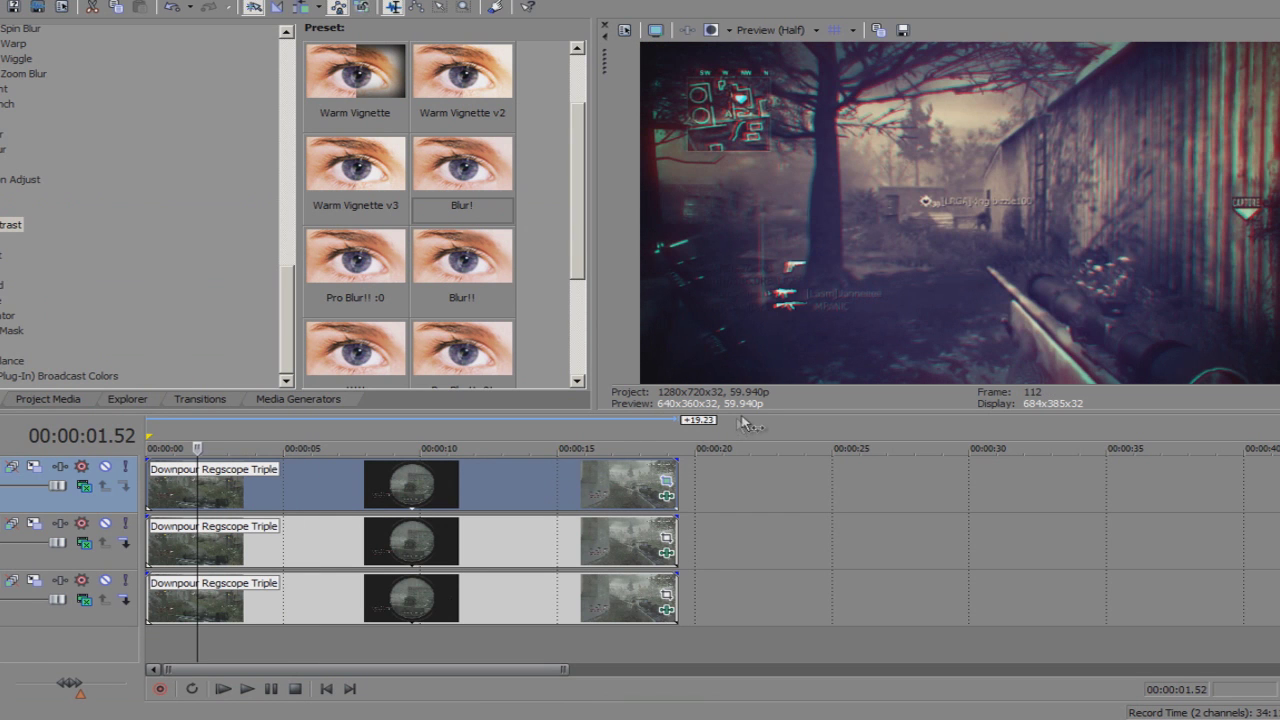
pyautogui.moveTo(744, 406); pyautogui.dragTo(90, 270)
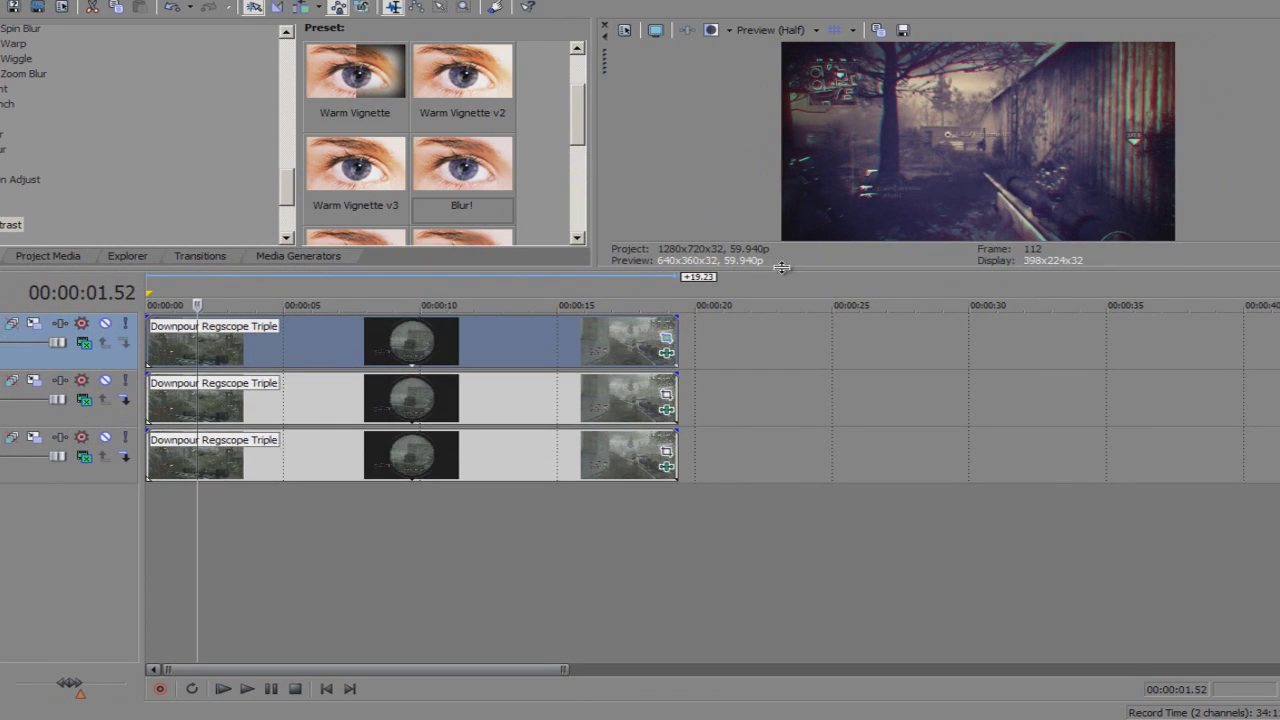
# Re-add the clip from Project Media, delete the extra fourth video track, and select the whole project
pyautogui.click(50, 256)
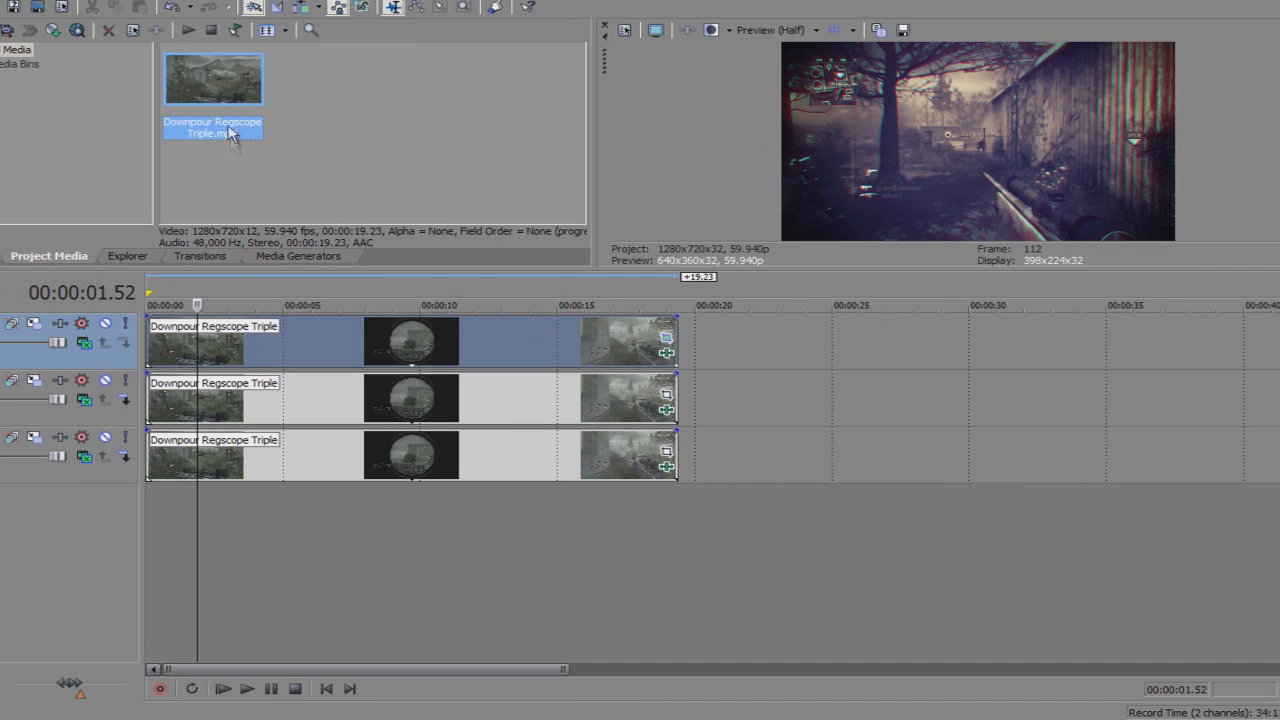
pyautogui.moveTo(229, 133); pyautogui.dragTo(180, 562)
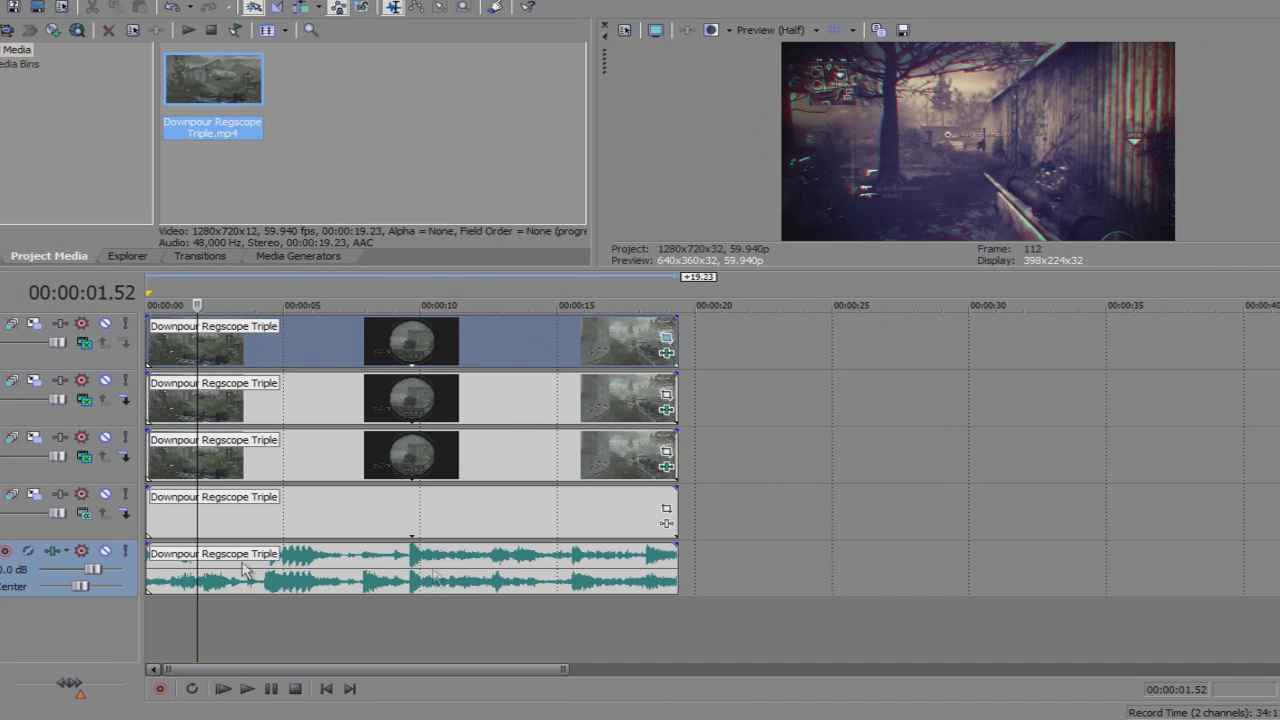
pyautogui.rightClick(727, 500)
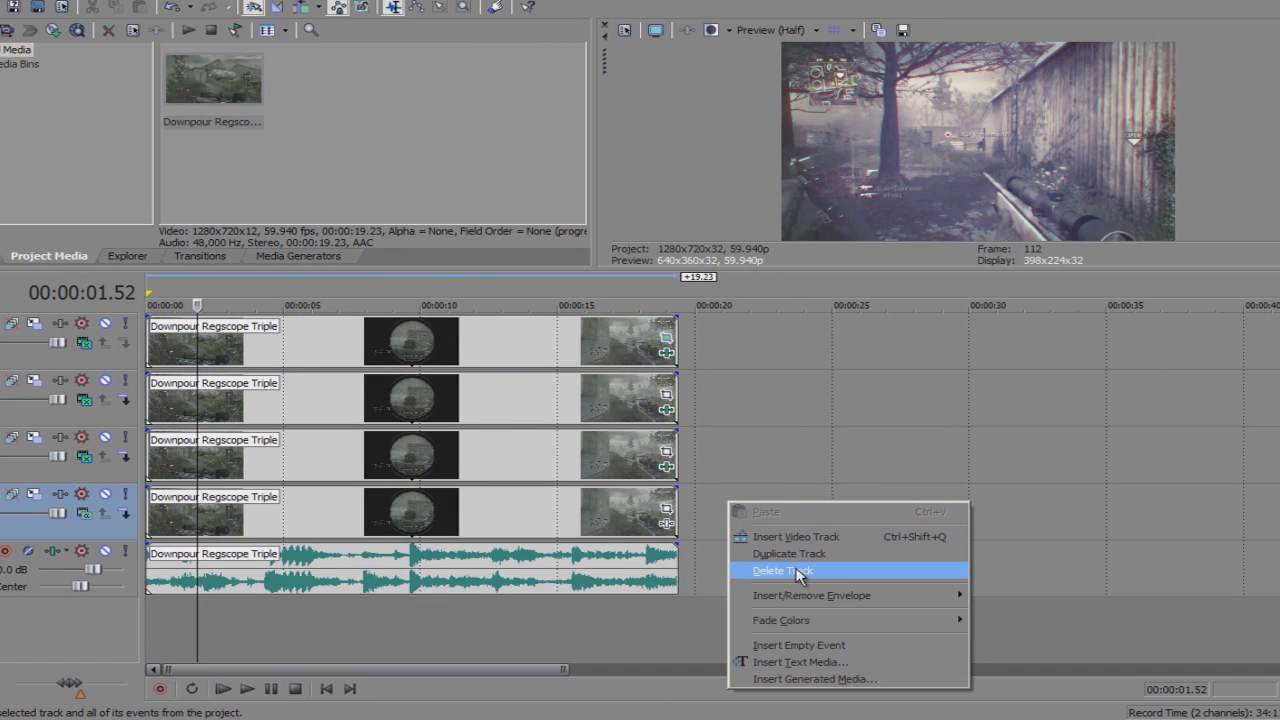
pyautogui.click(799, 571)
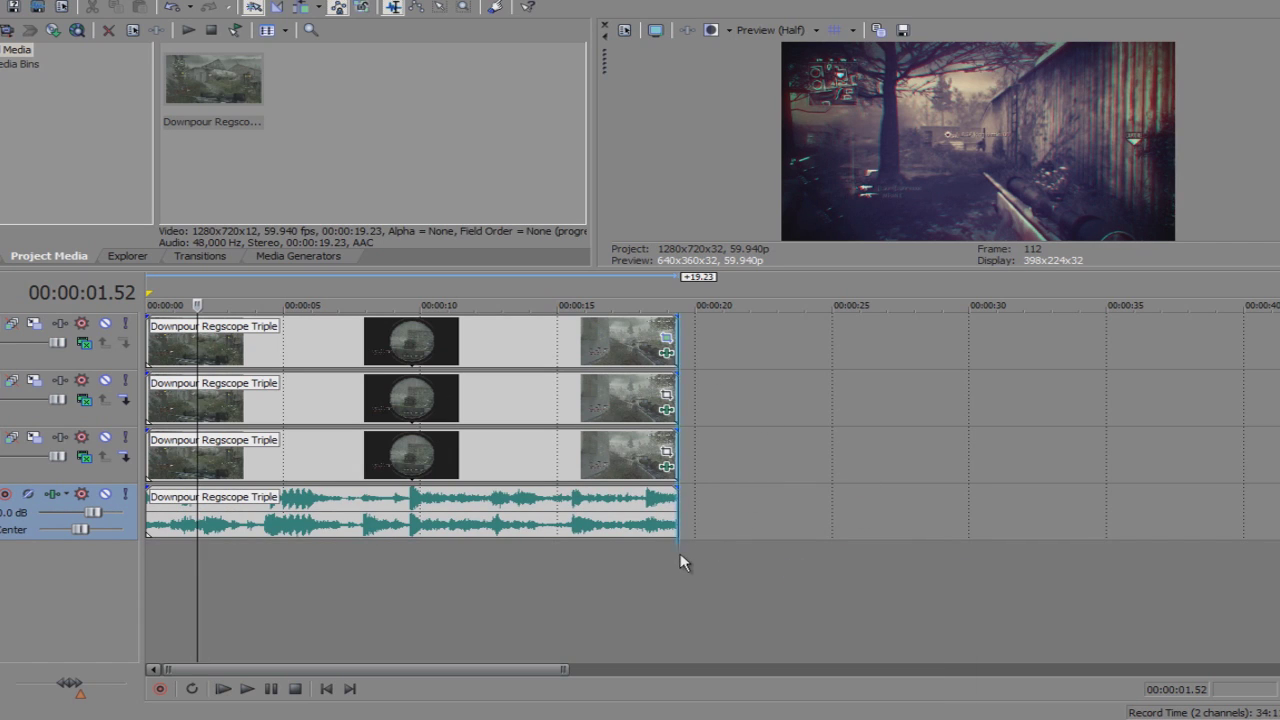
pyautogui.moveTo(680, 563); pyautogui.dragTo(148, 470)
# Set the preview quality to Best (Full)
pyautogui.click(770, 31)
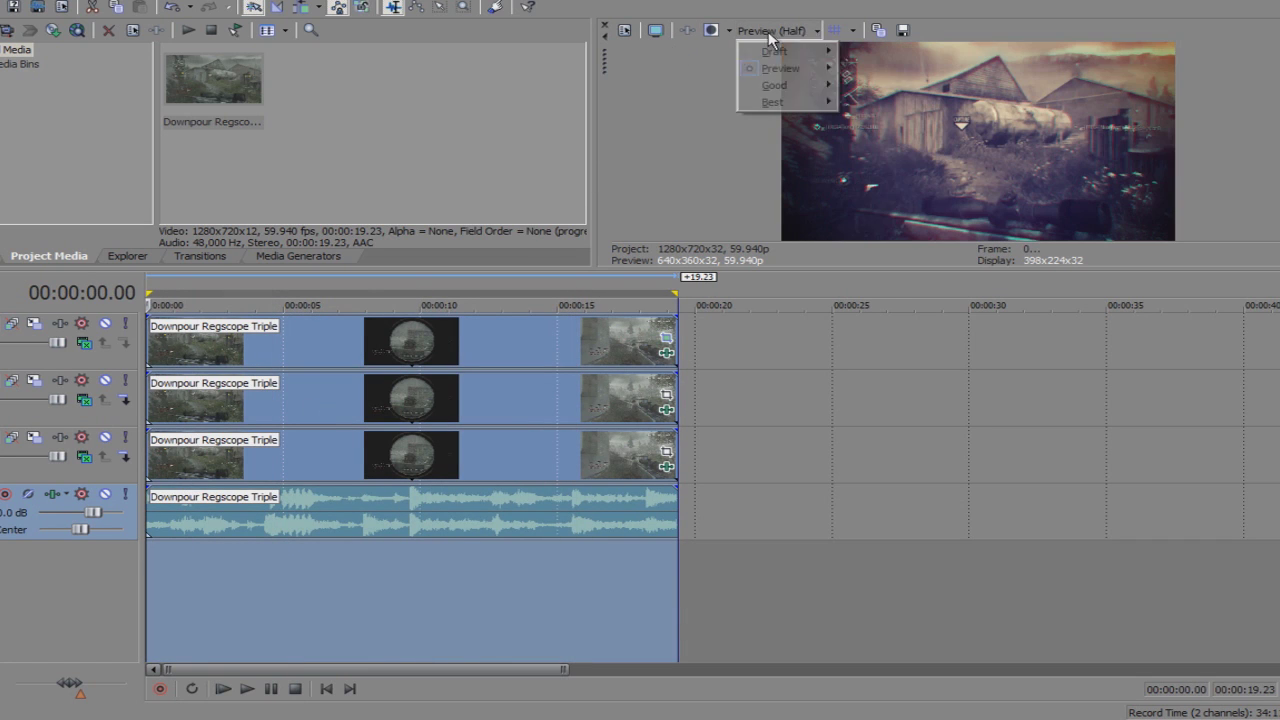
pyautogui.moveTo(836, 104)
pyautogui.click(868, 119)
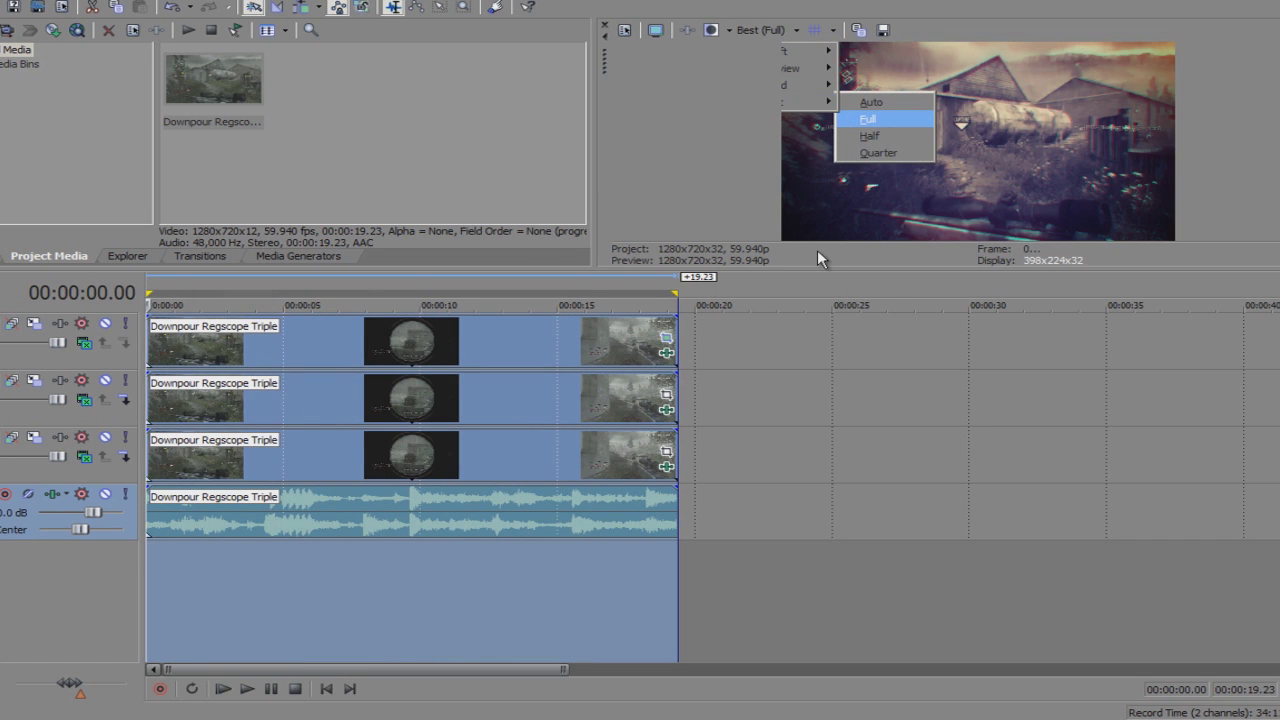
# Start Render As with MainConcept AVC/AAC (*.mp4) output and the Default Template
pyautogui.hotkey('alt', 'f')
pyautogui.press('Down')
pyautogui.press('Down')
pyautogui.press('Down')
pyautogui.press('Down')
pyautogui.press('Down')
pyautogui.press('Return')
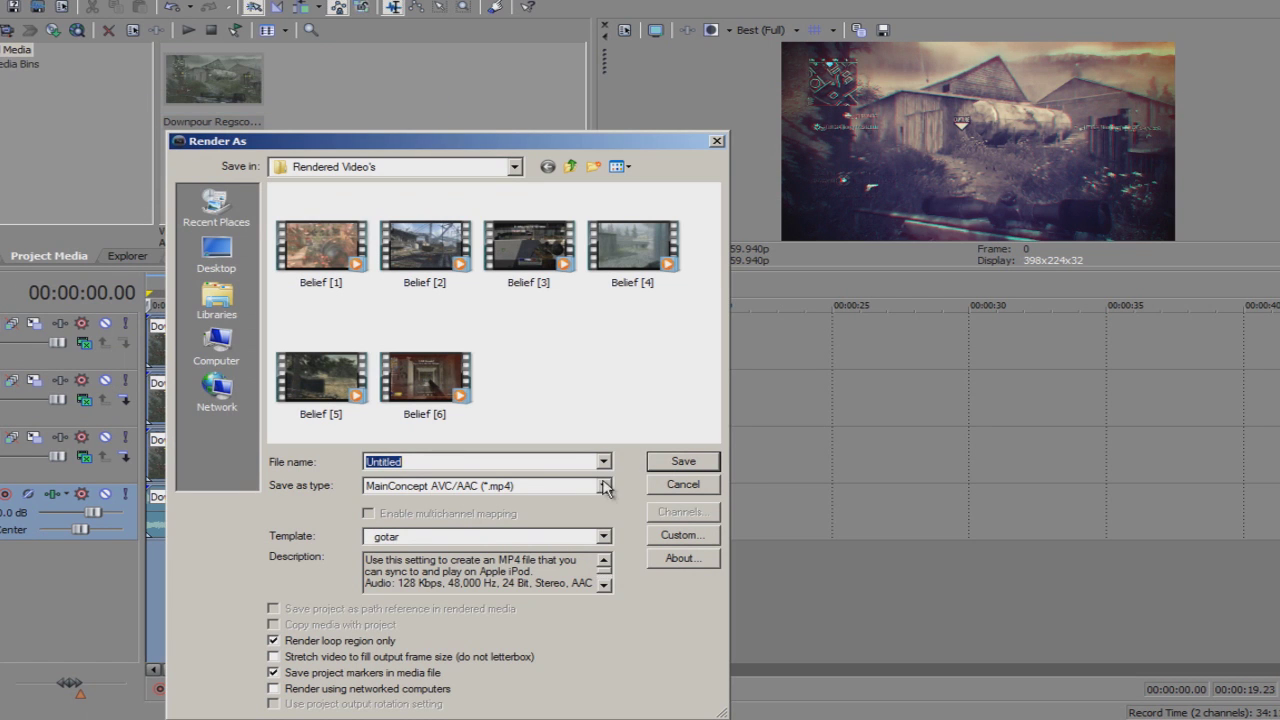
pyautogui.click(604, 486)
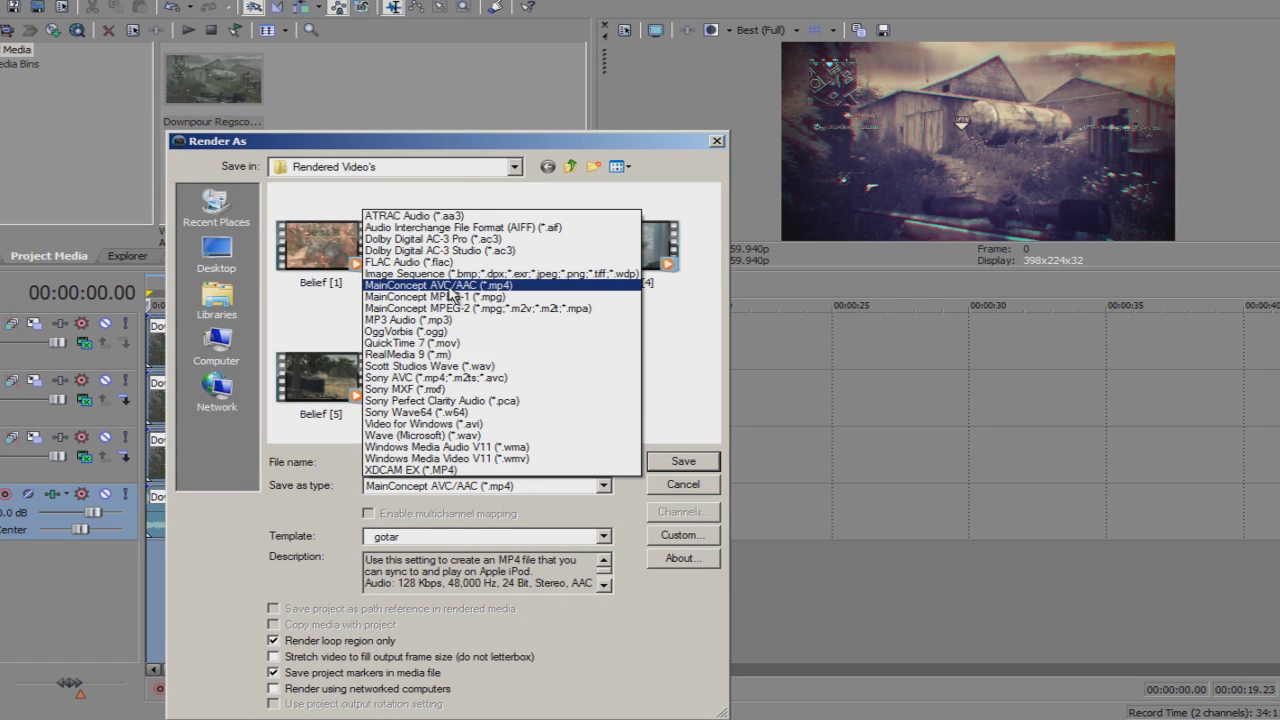
pyautogui.click(452, 292)
pyautogui.click(603, 536)
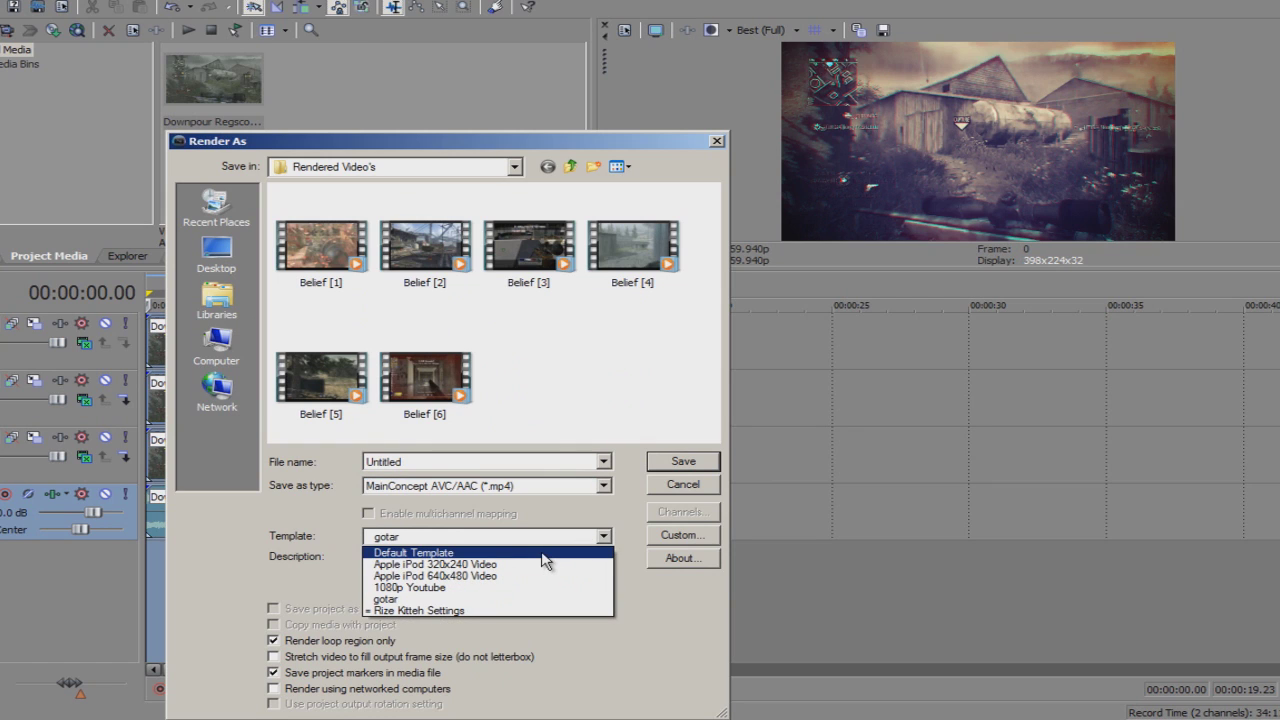
pyautogui.click(545, 554)
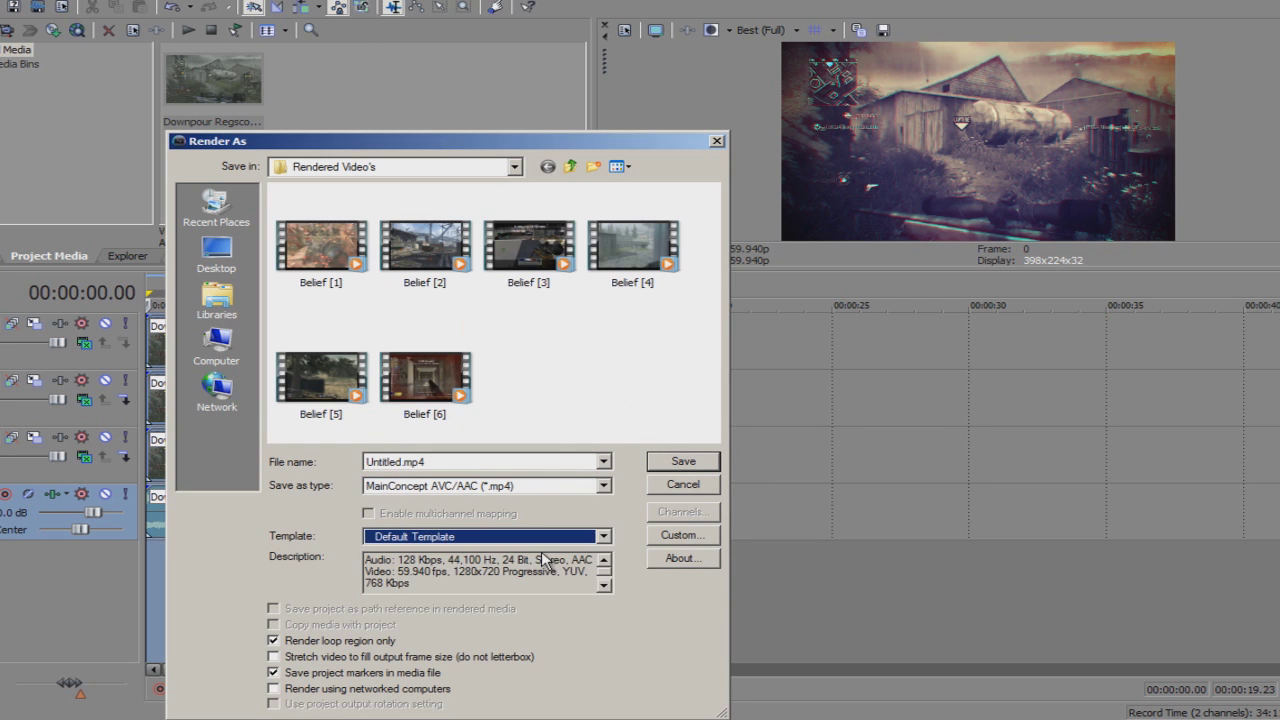
# In the custom template, keep the 1280 × 720 frame size and 59.940060 fps frame rate
pyautogui.click(658, 536)
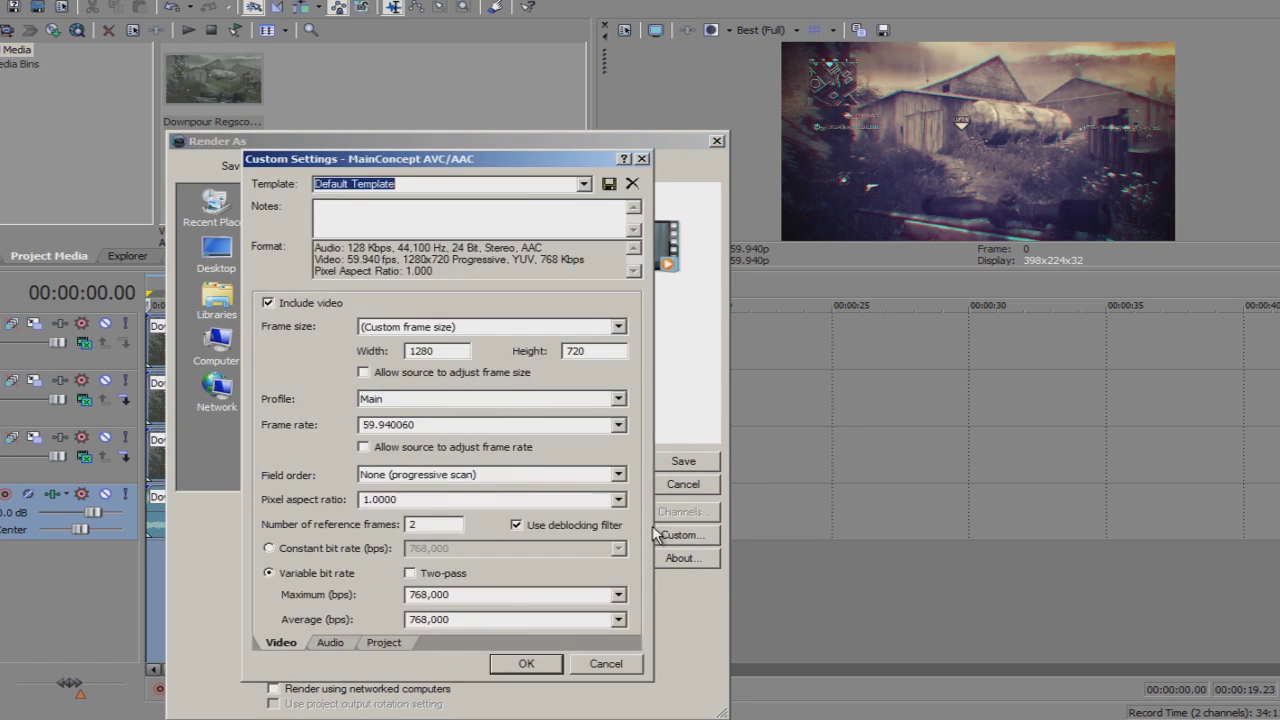
pyautogui.click(445, 330)
pyautogui.click(296, 367)
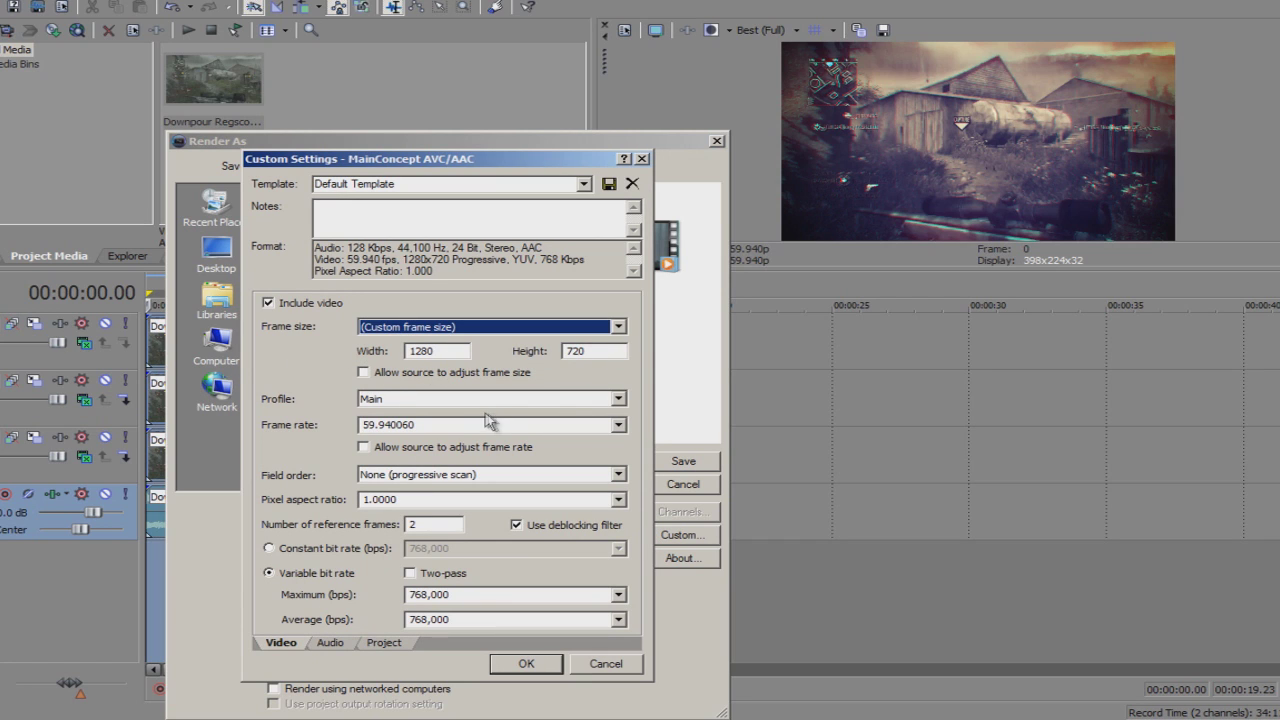
pyautogui.click(578, 424)
pyautogui.click(618, 424)
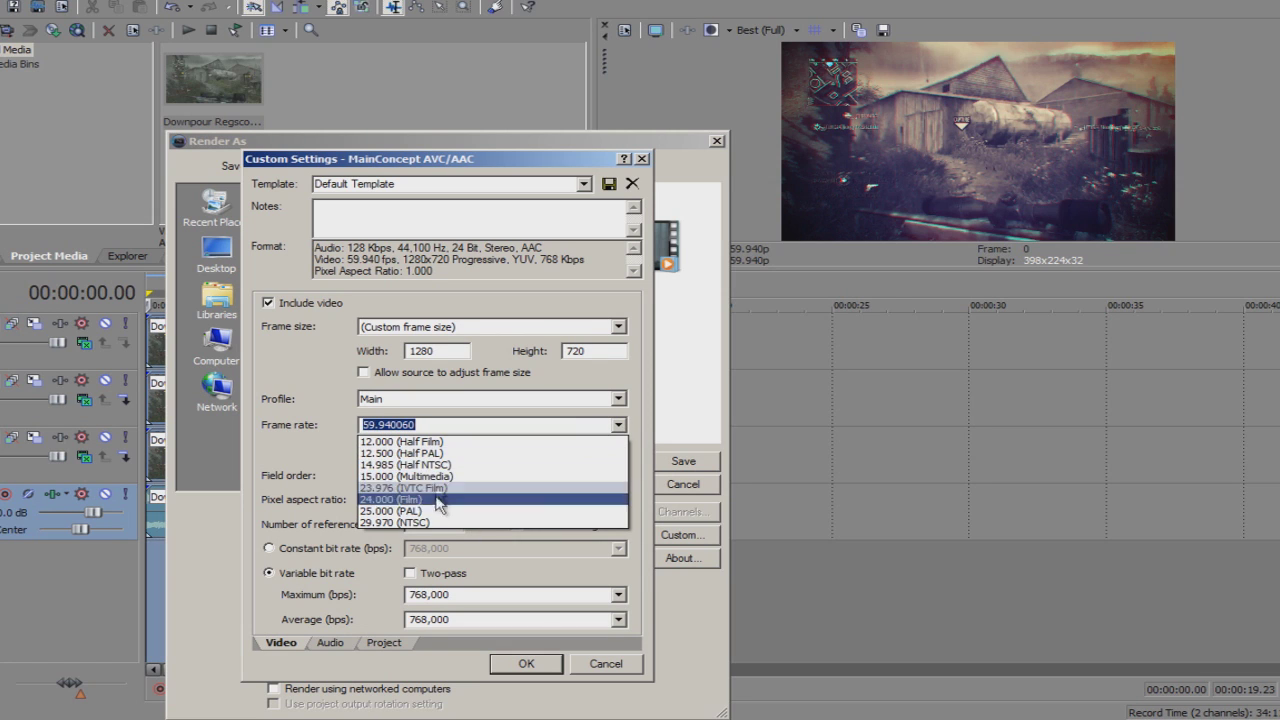
pyautogui.click(306, 458)
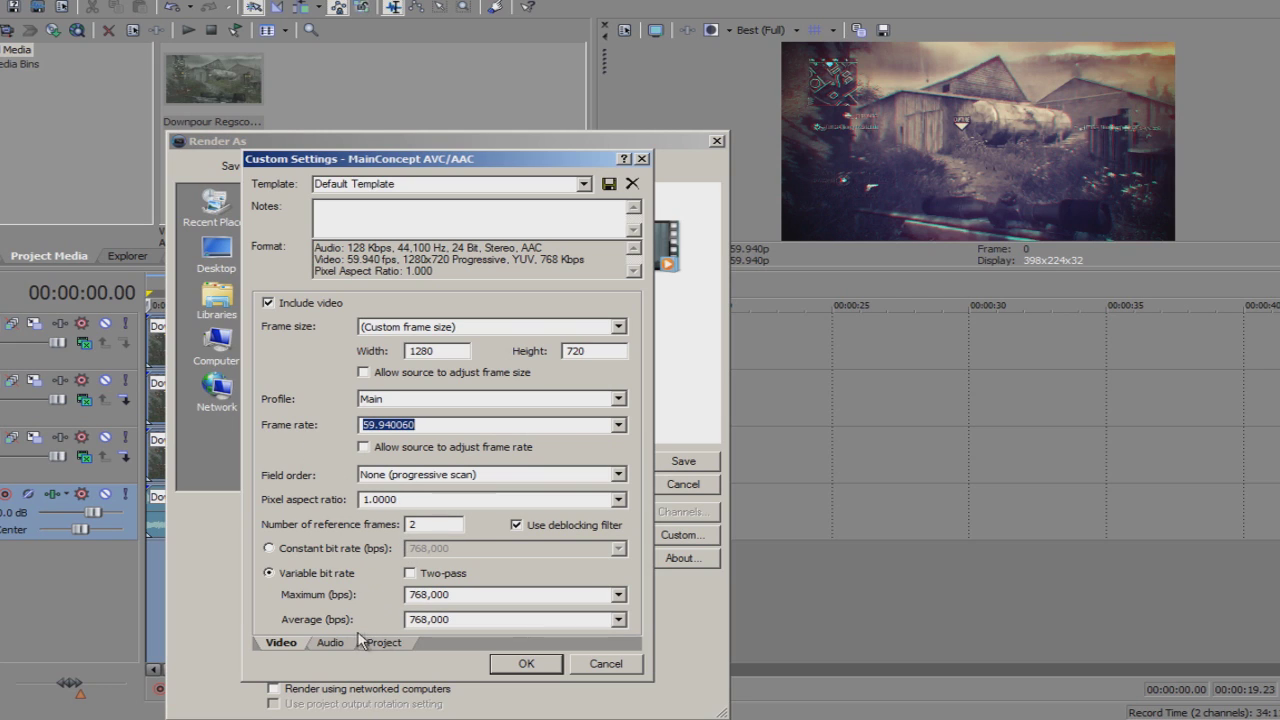
# Set maximum and average bitrate to 14,000,000 bps and video rendering quality to Best
pyautogui.click(618, 594)
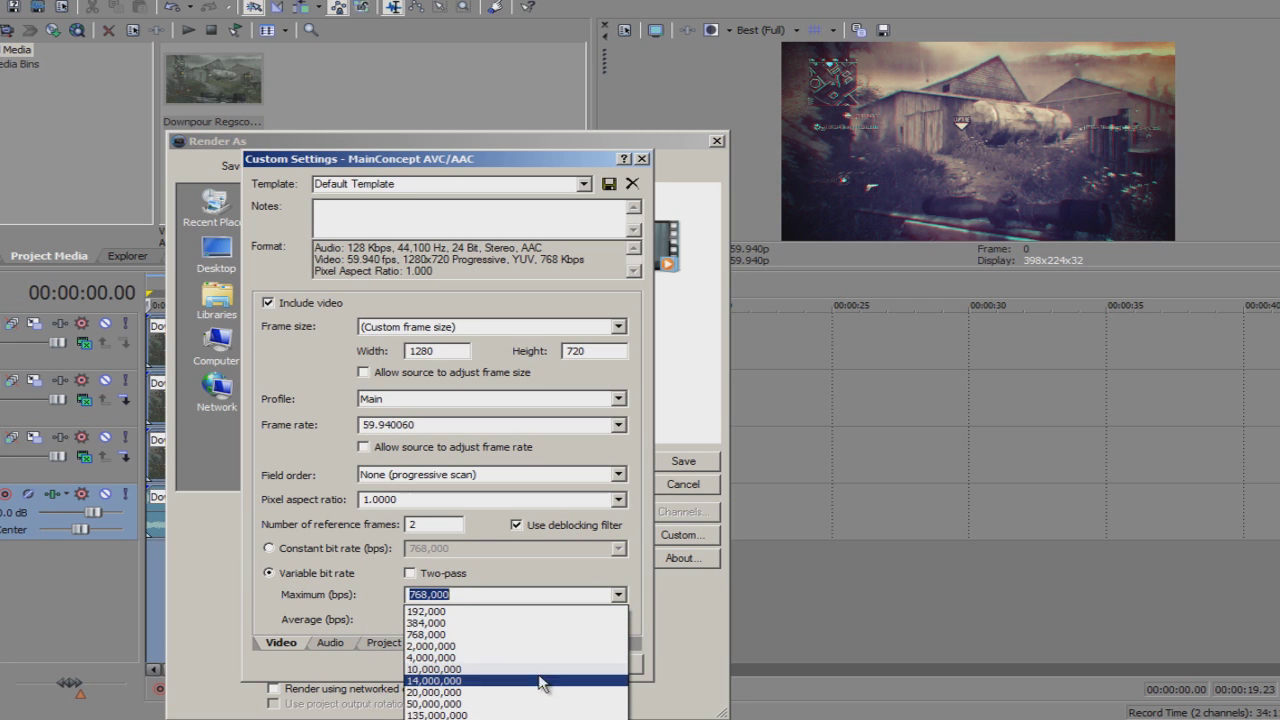
pyautogui.click(538, 681)
pyautogui.click(617, 620)
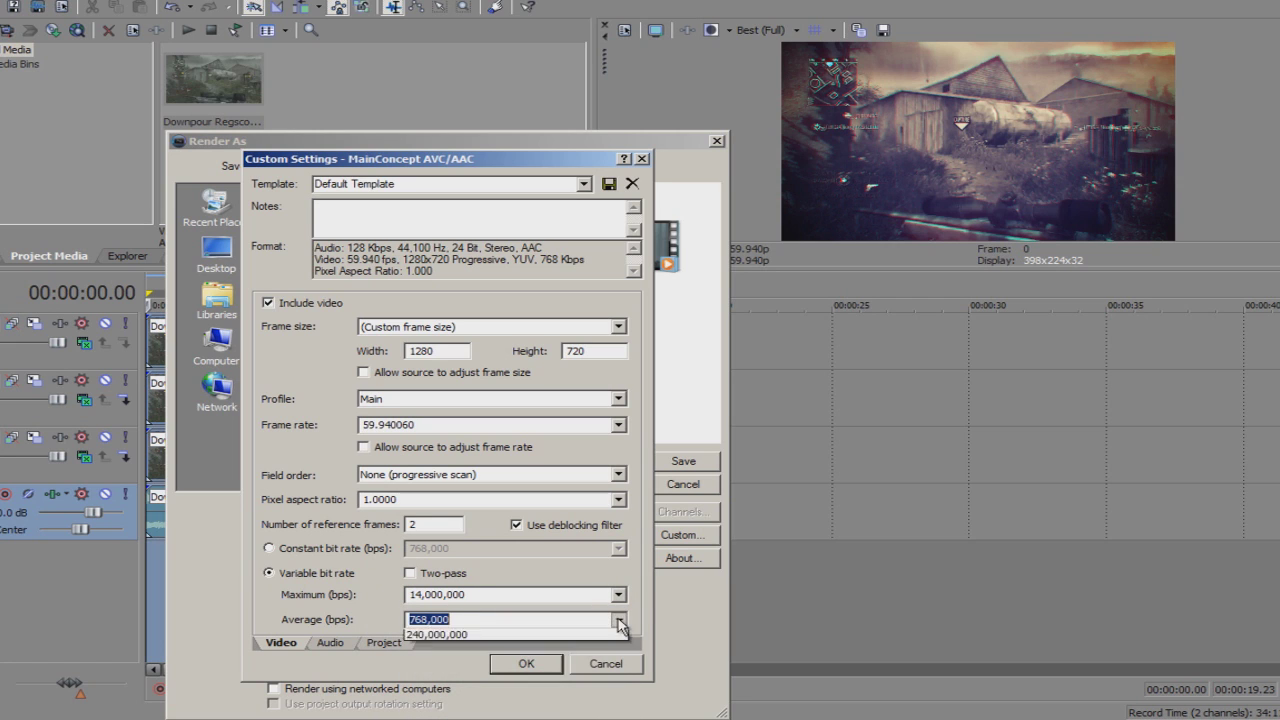
pyautogui.click(508, 706)
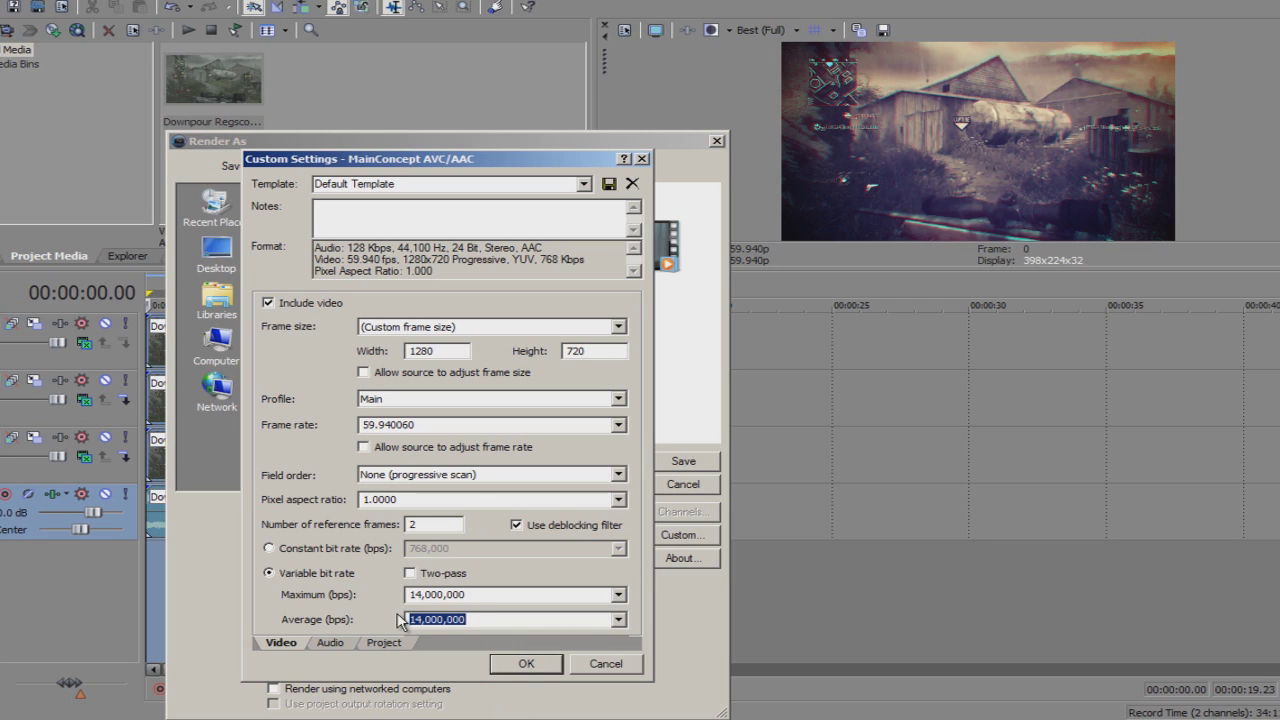
pyautogui.click(330, 643)
pyautogui.click(383, 643)
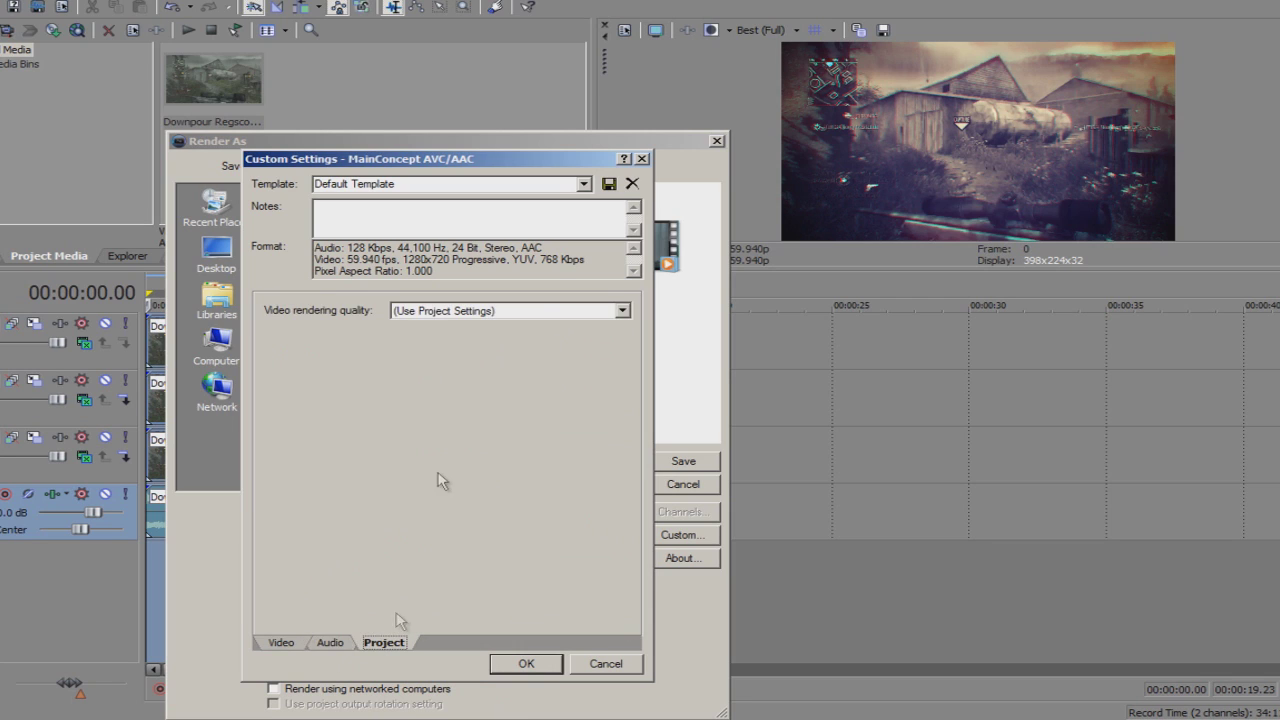
pyautogui.click(547, 310)
pyautogui.click(514, 377)
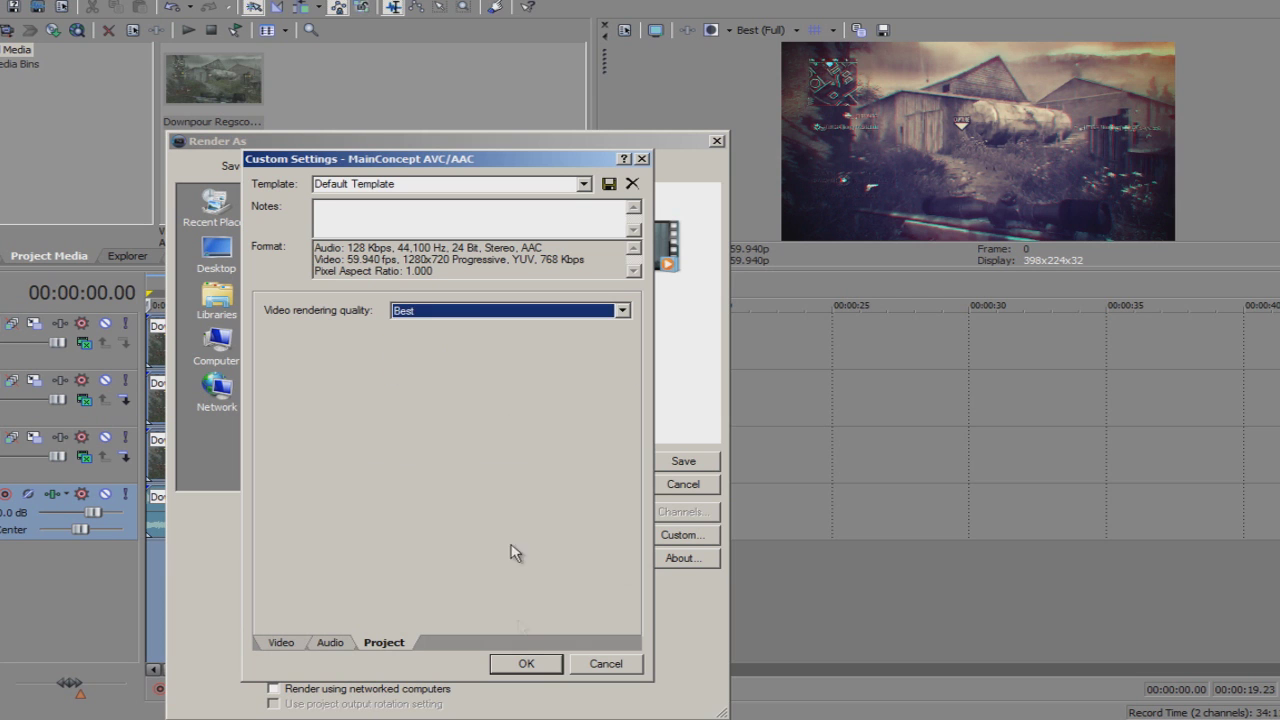
pyautogui.click(527, 665)
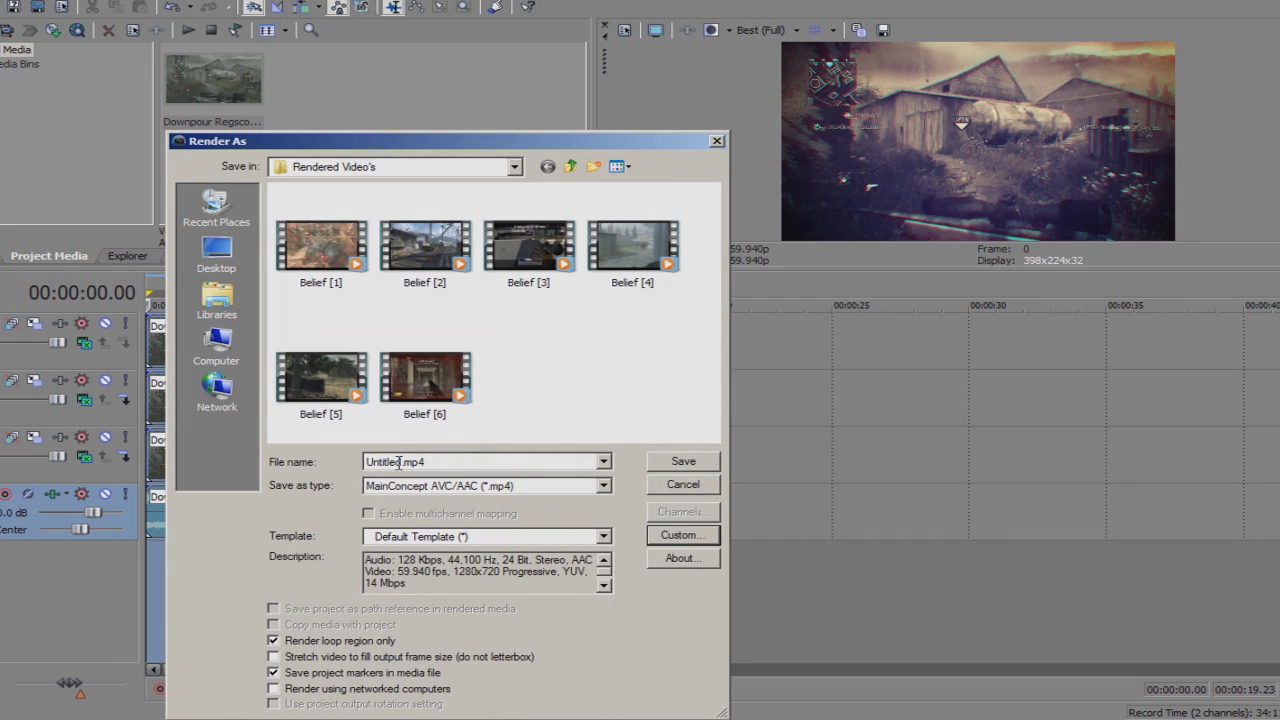